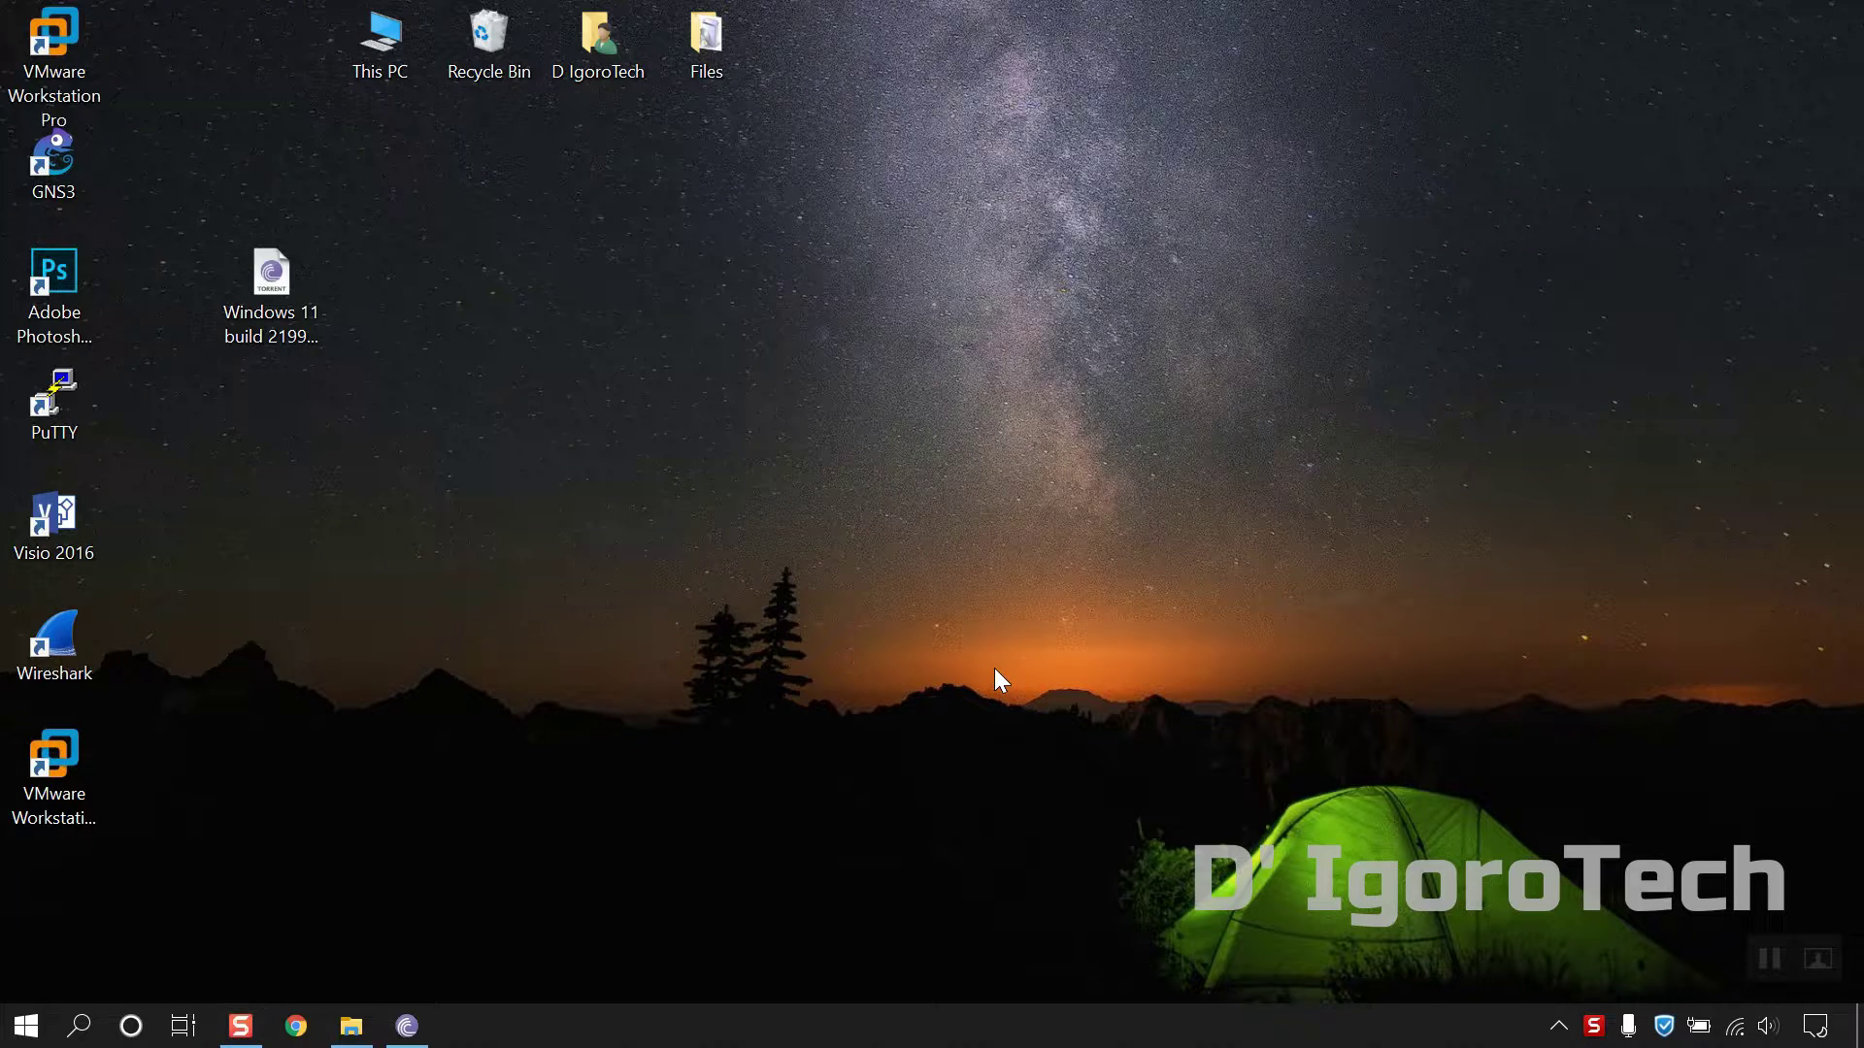
# Step: Select several desktop icons in turn, then drag-select all seven shortcuts in the left column
pyautogui.click(698, 58)
pyautogui.keyDown('ctrl'); pyautogui.click(603, 73); pyautogui.keyUp('ctrl')
pyautogui.click(603, 68)
pyautogui.click(497, 60)
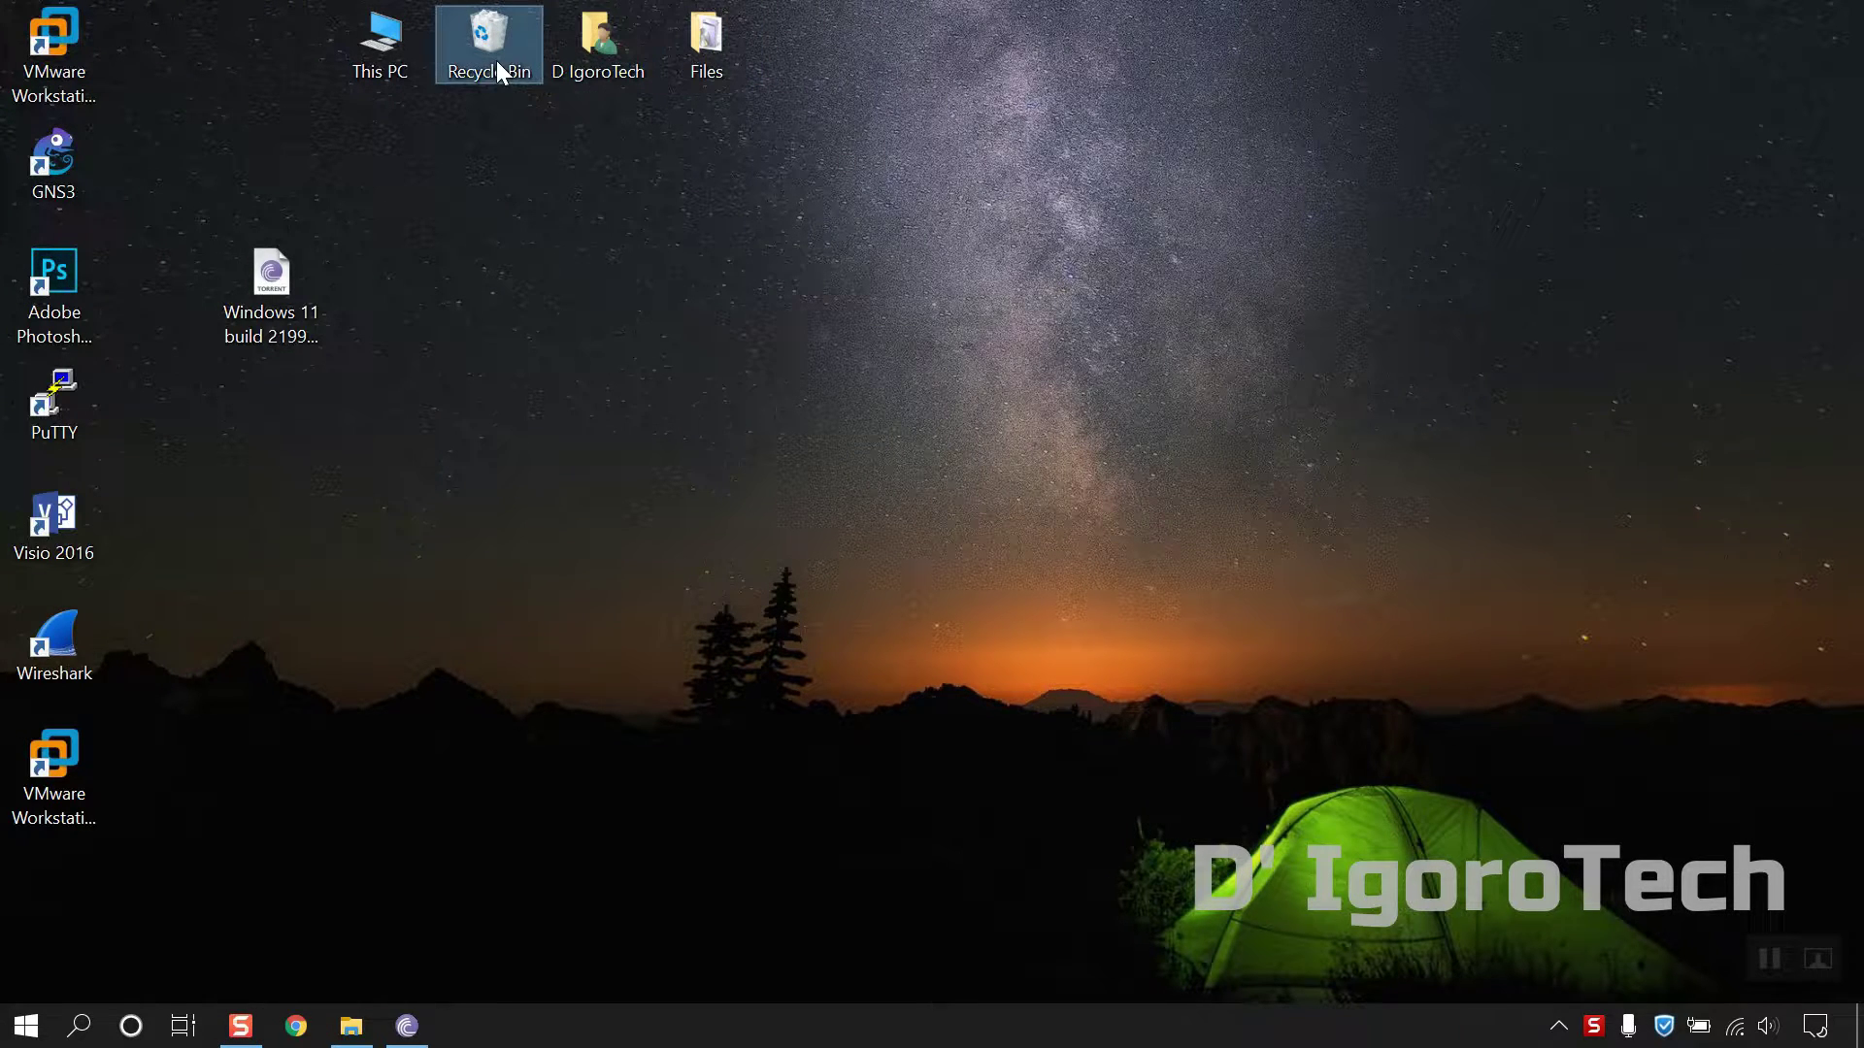
pyautogui.click(400, 56)
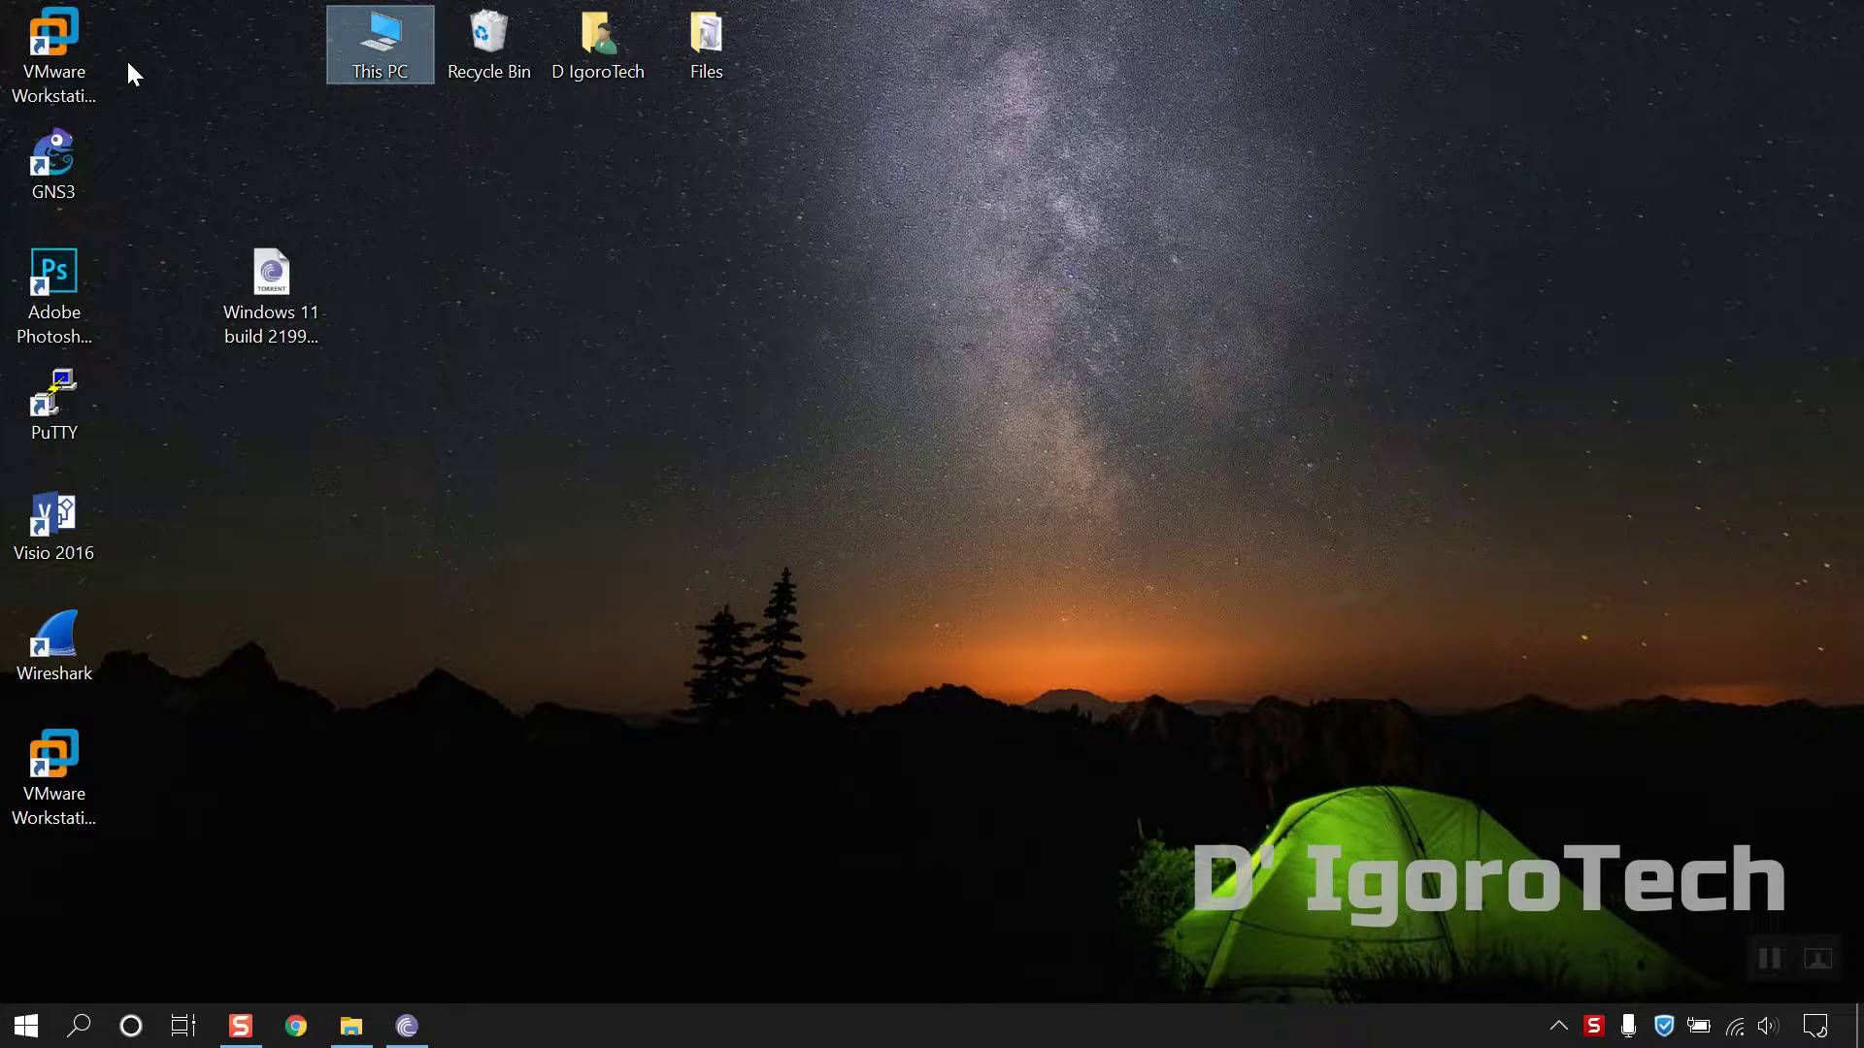
pyautogui.click(126, 58)
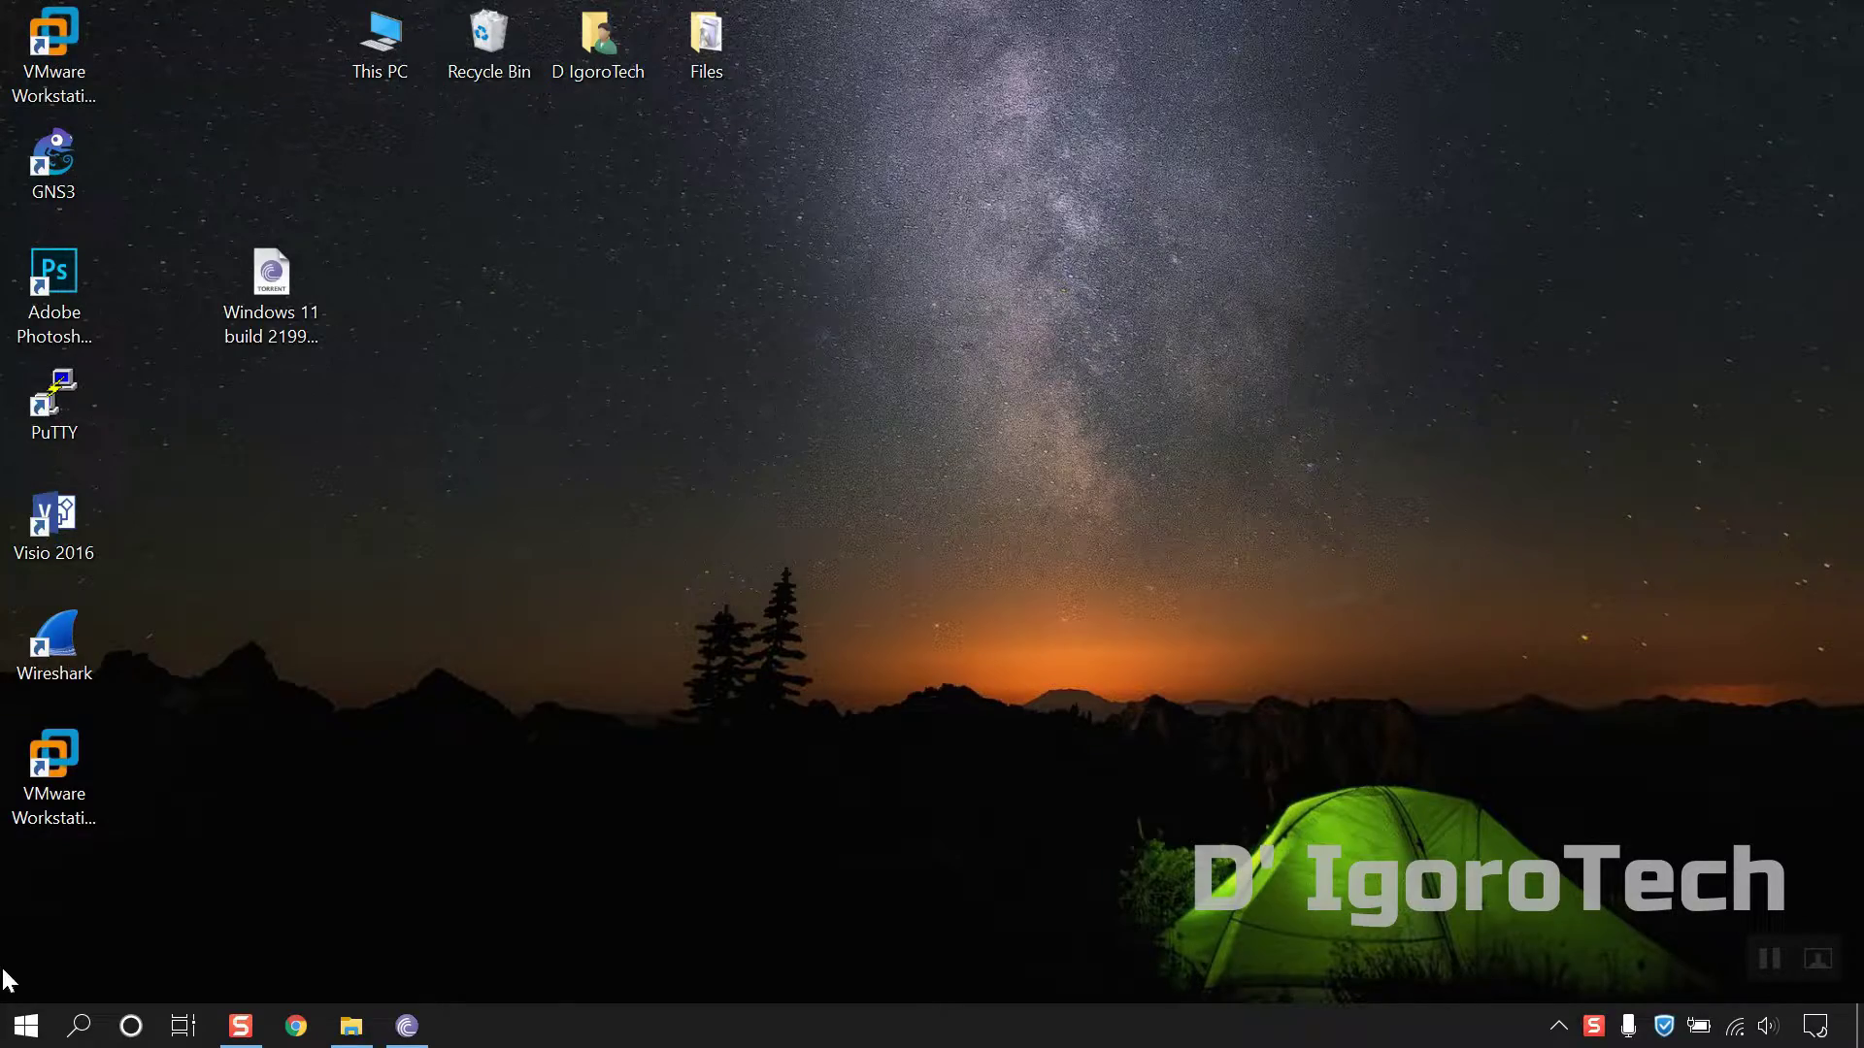
pyautogui.moveTo(6, 966); pyautogui.dragTo(95, 39)
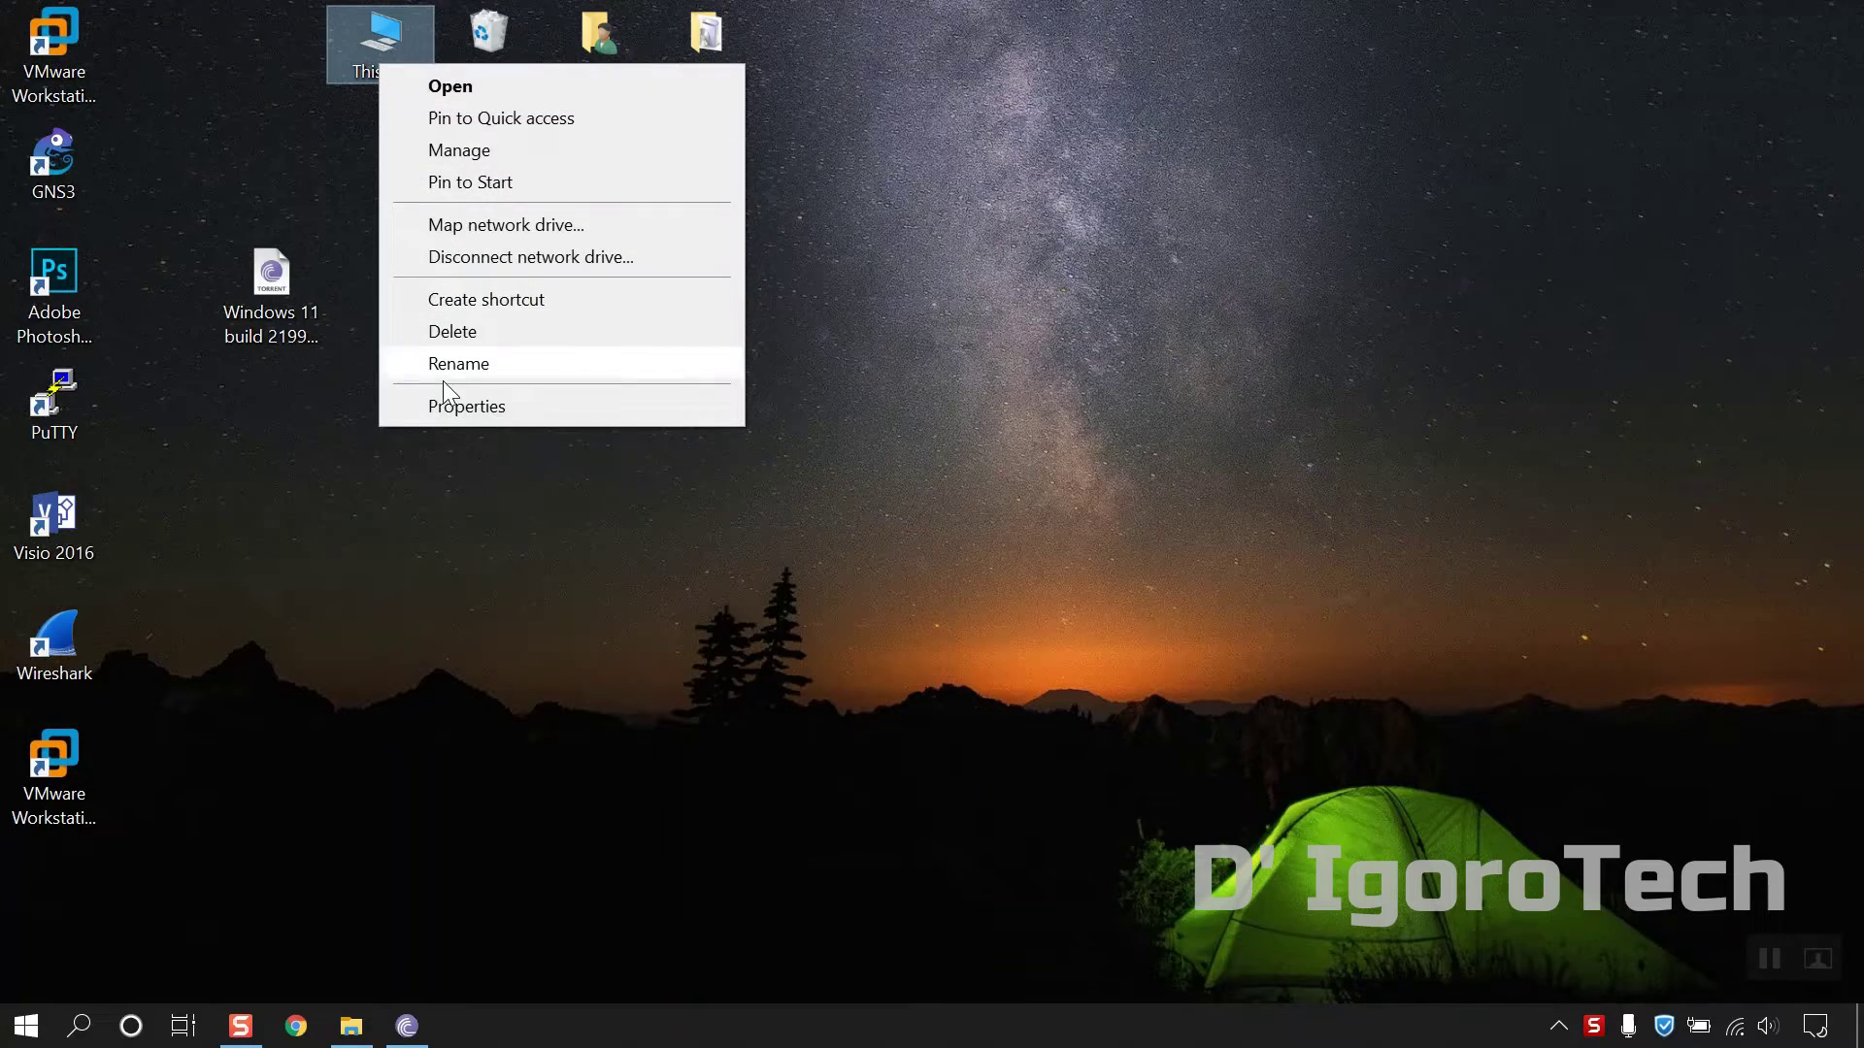
# Step: View the system properties for This PC in Settings, then close Settings
pyautogui.click(443, 406)
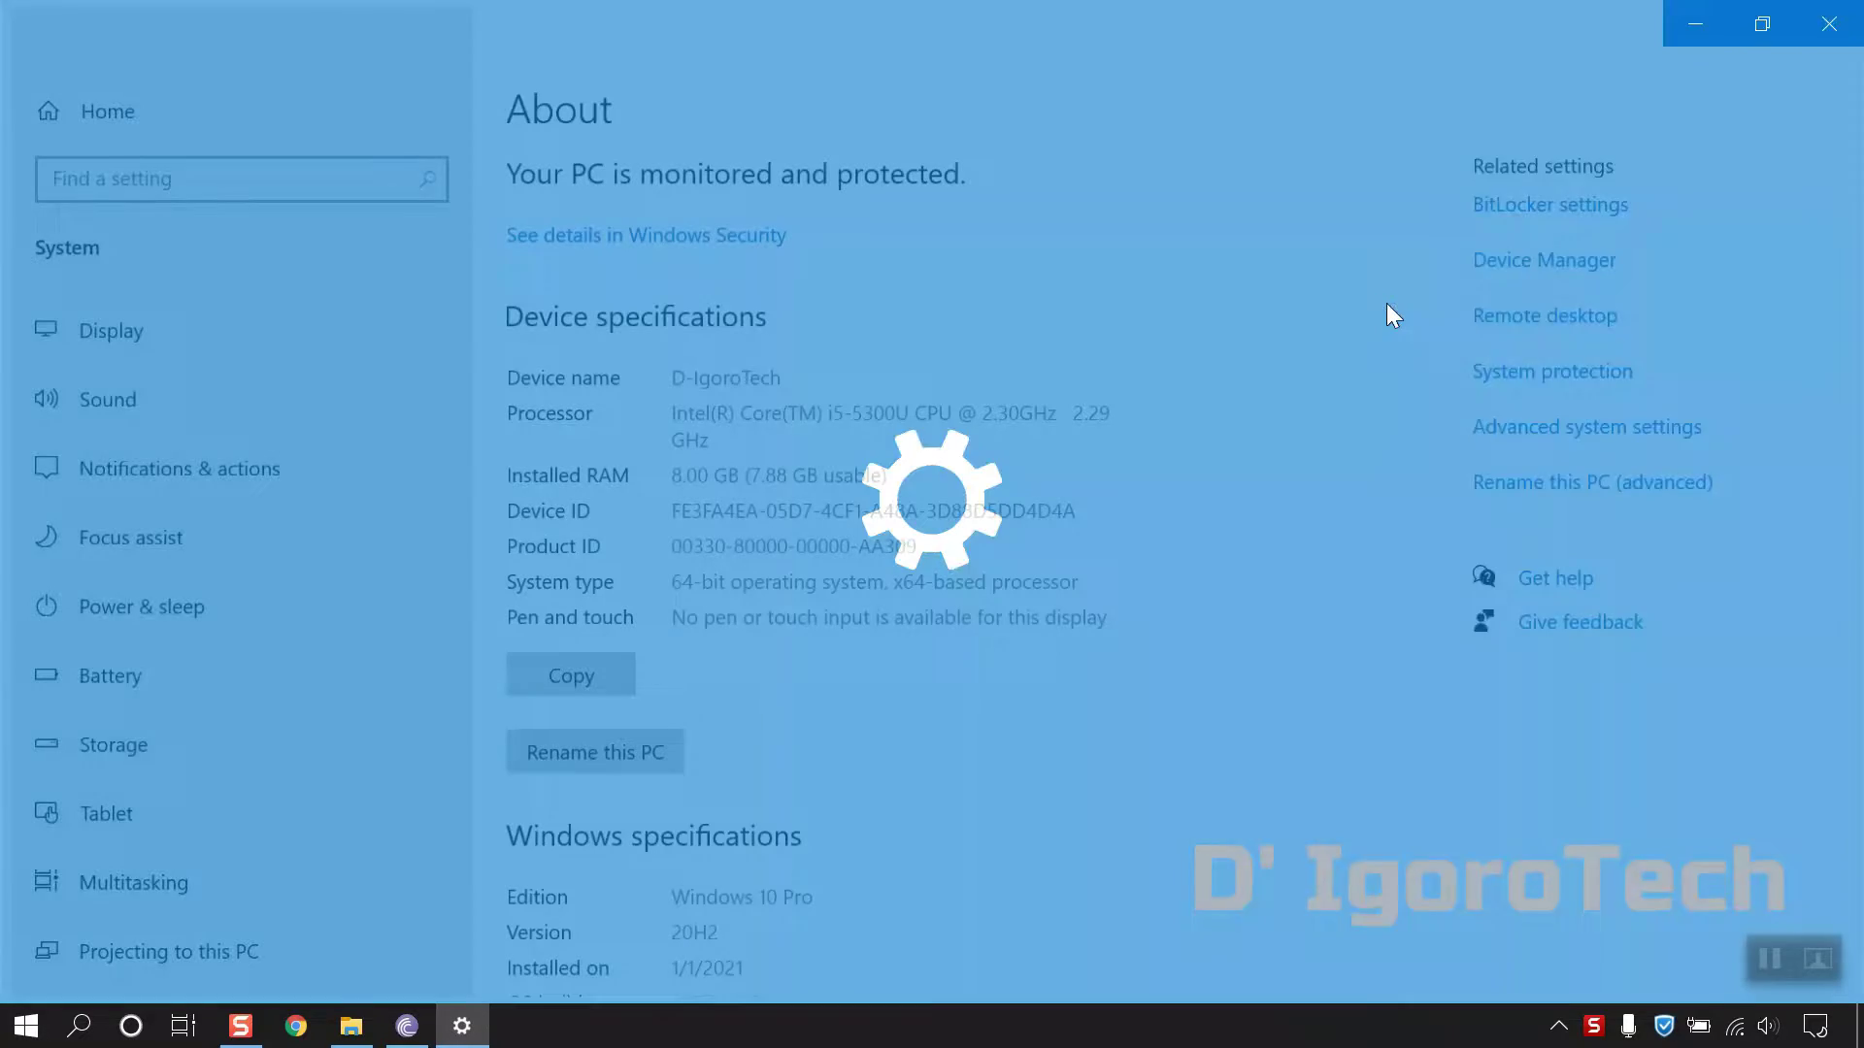
pyautogui.scroll(-3, 1215, 442)
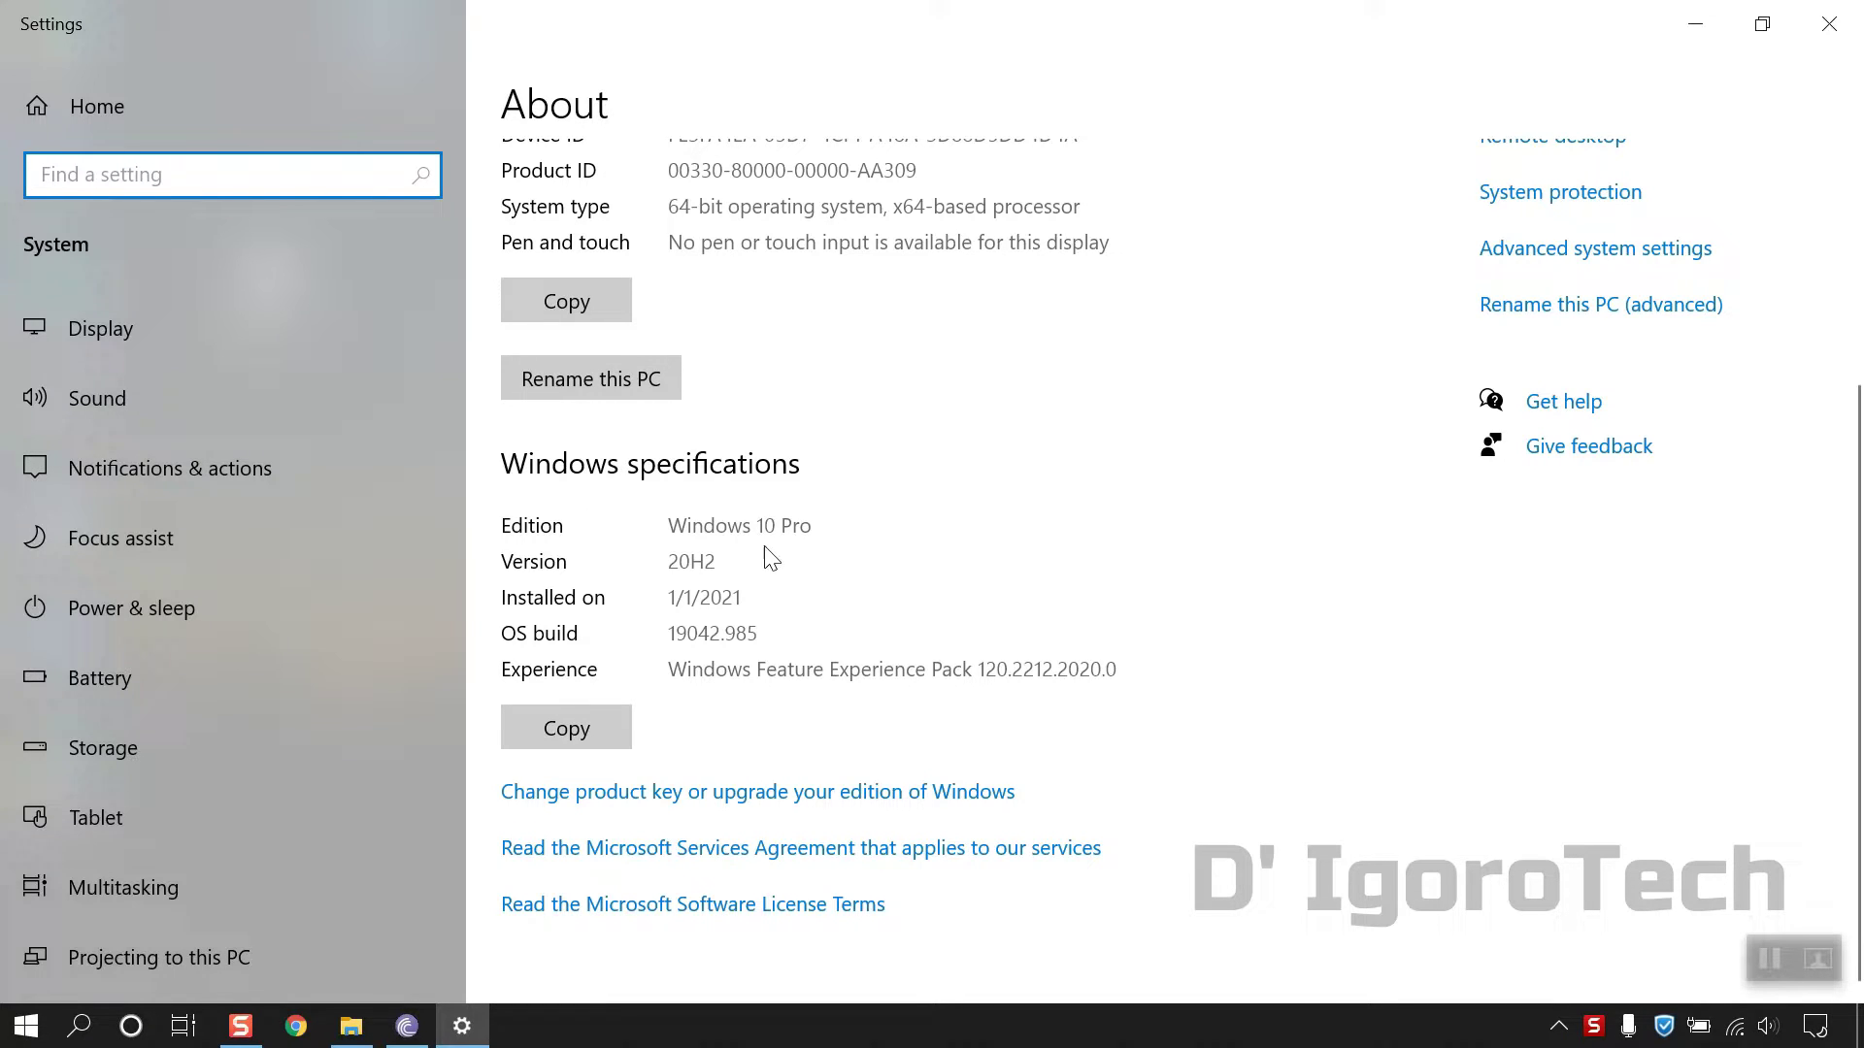
pyautogui.click(1829, 24)
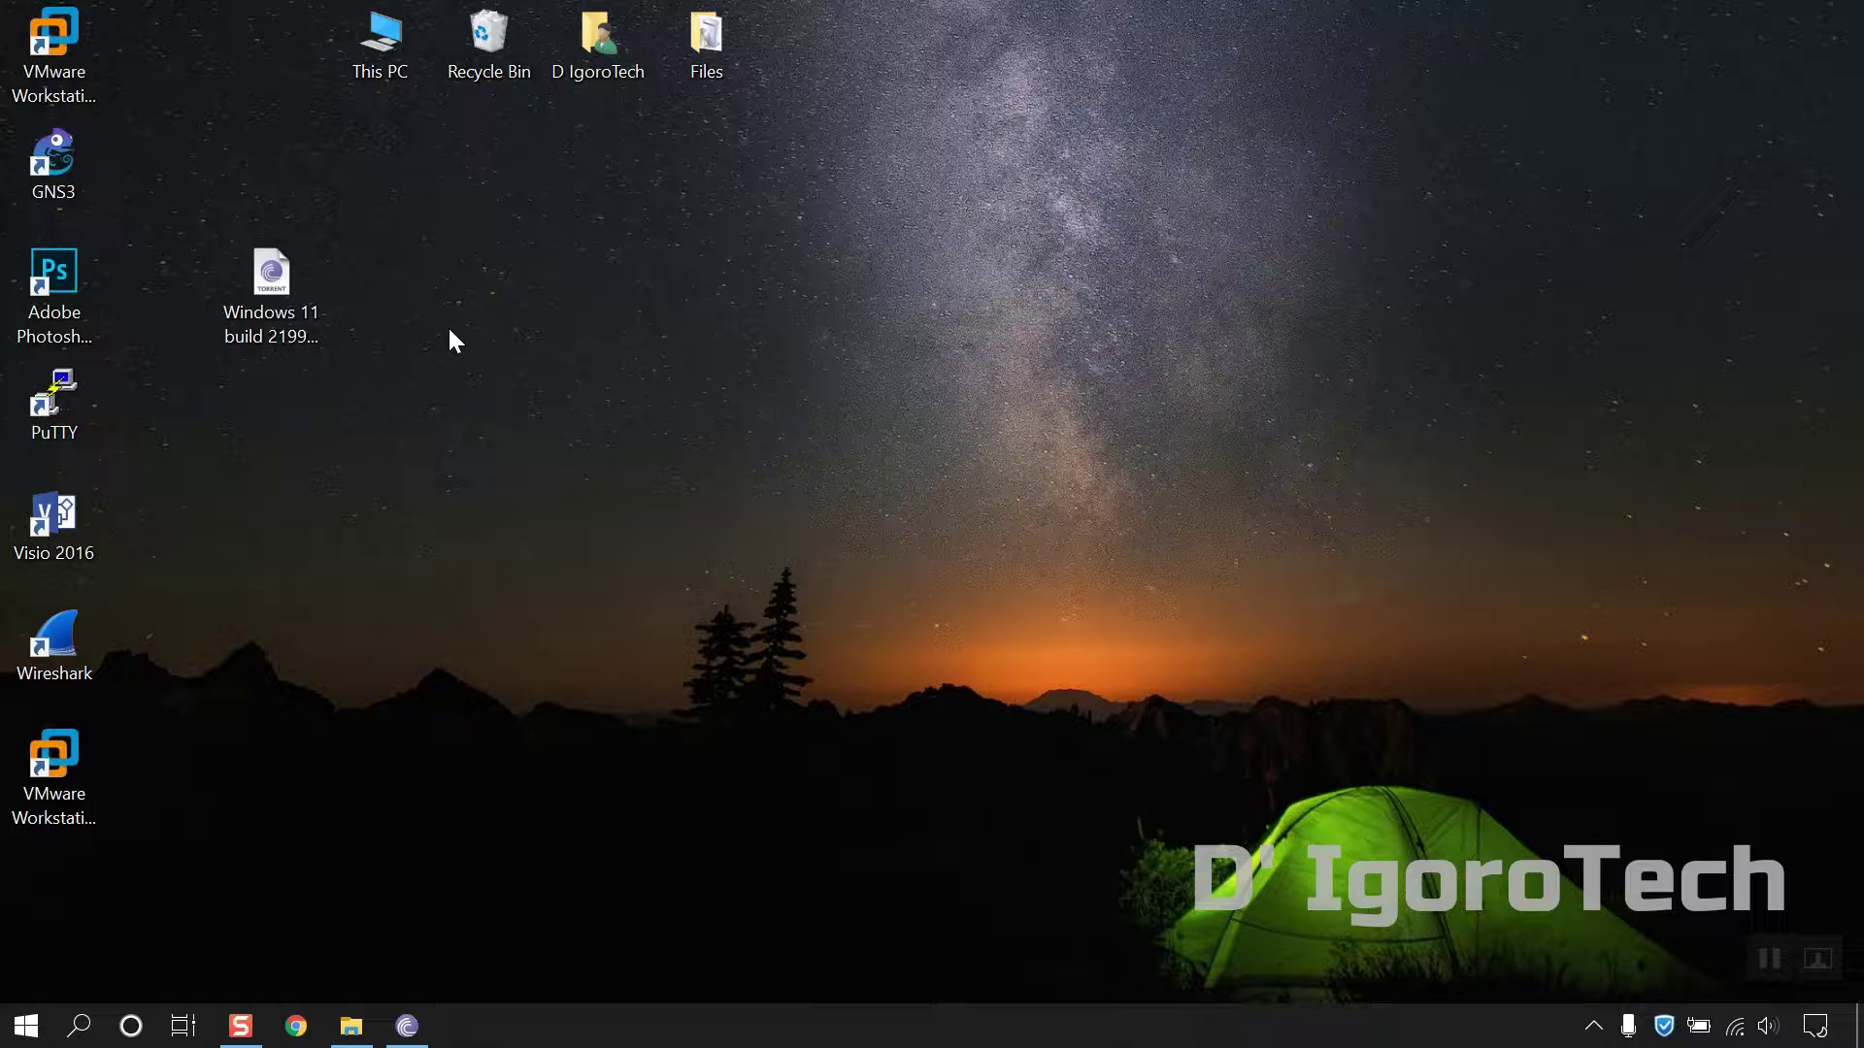
# Step: Open the Windows 11 build torrent file from the desktop in BitTorrent
pyautogui.click(317, 324)
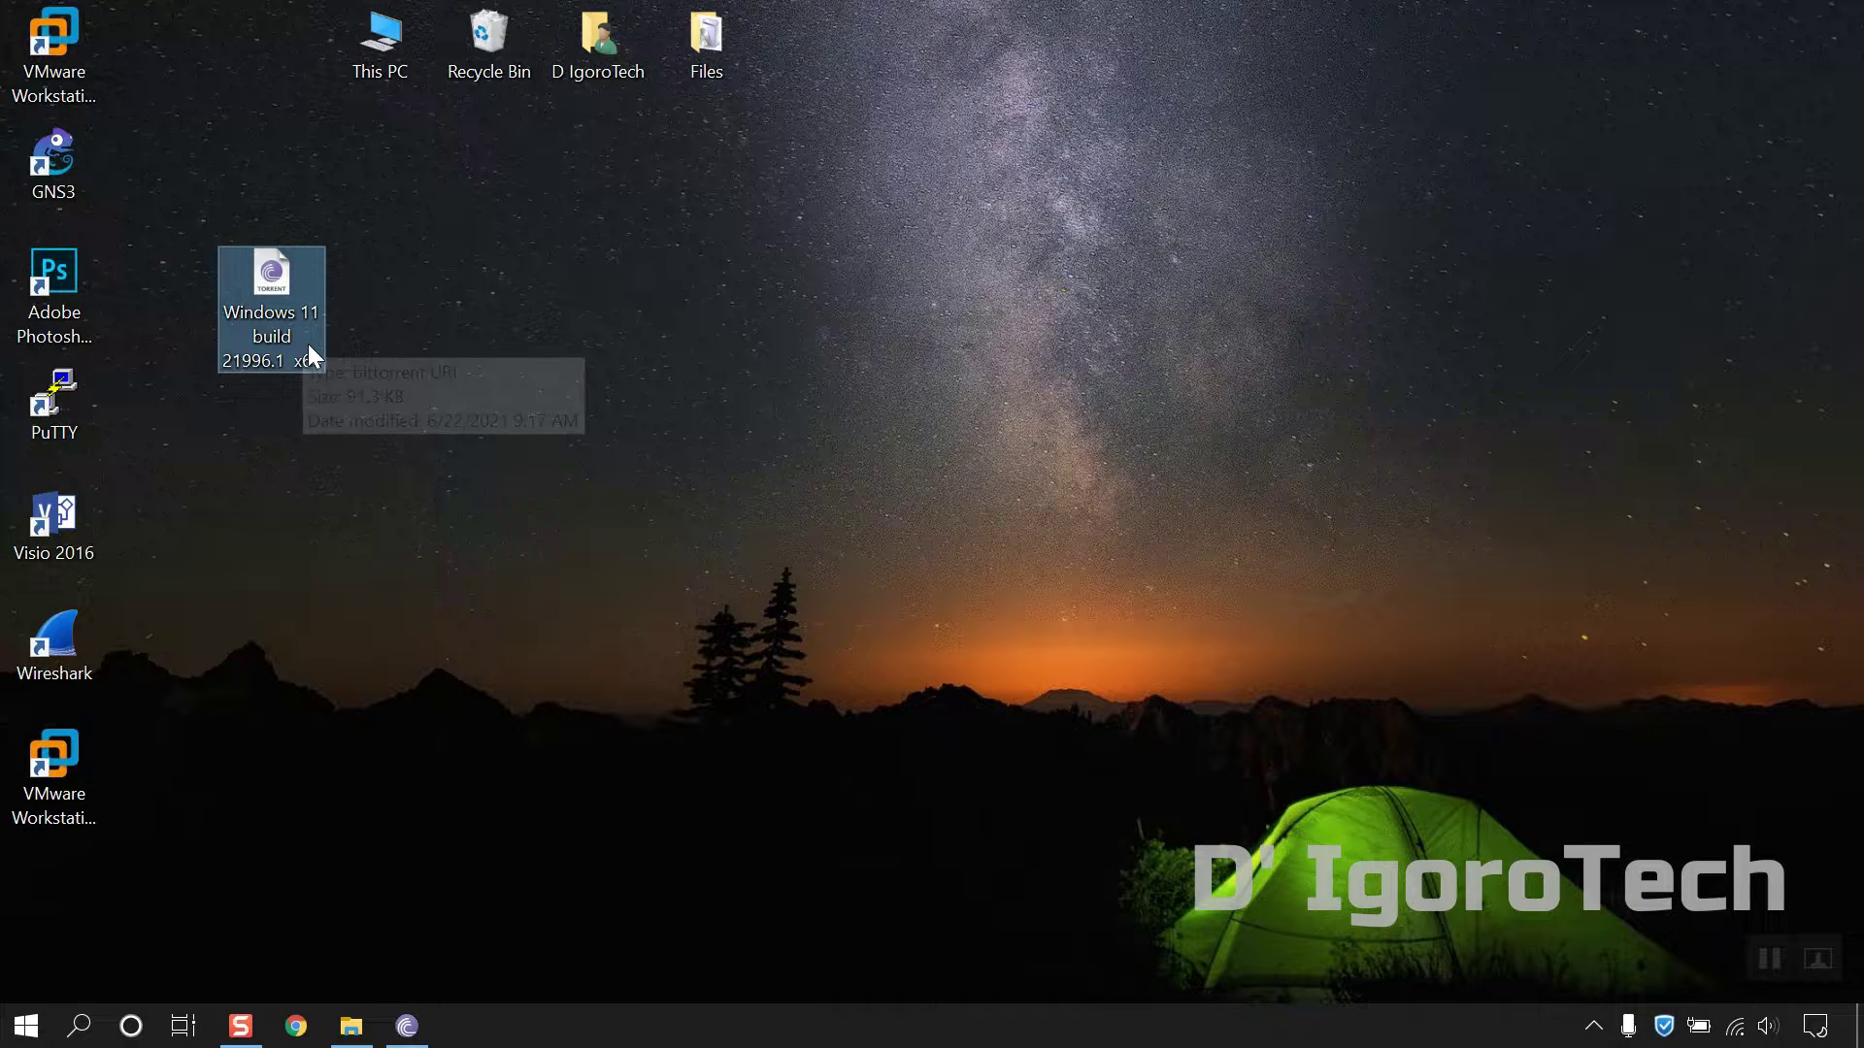
pyautogui.click(407, 1030)
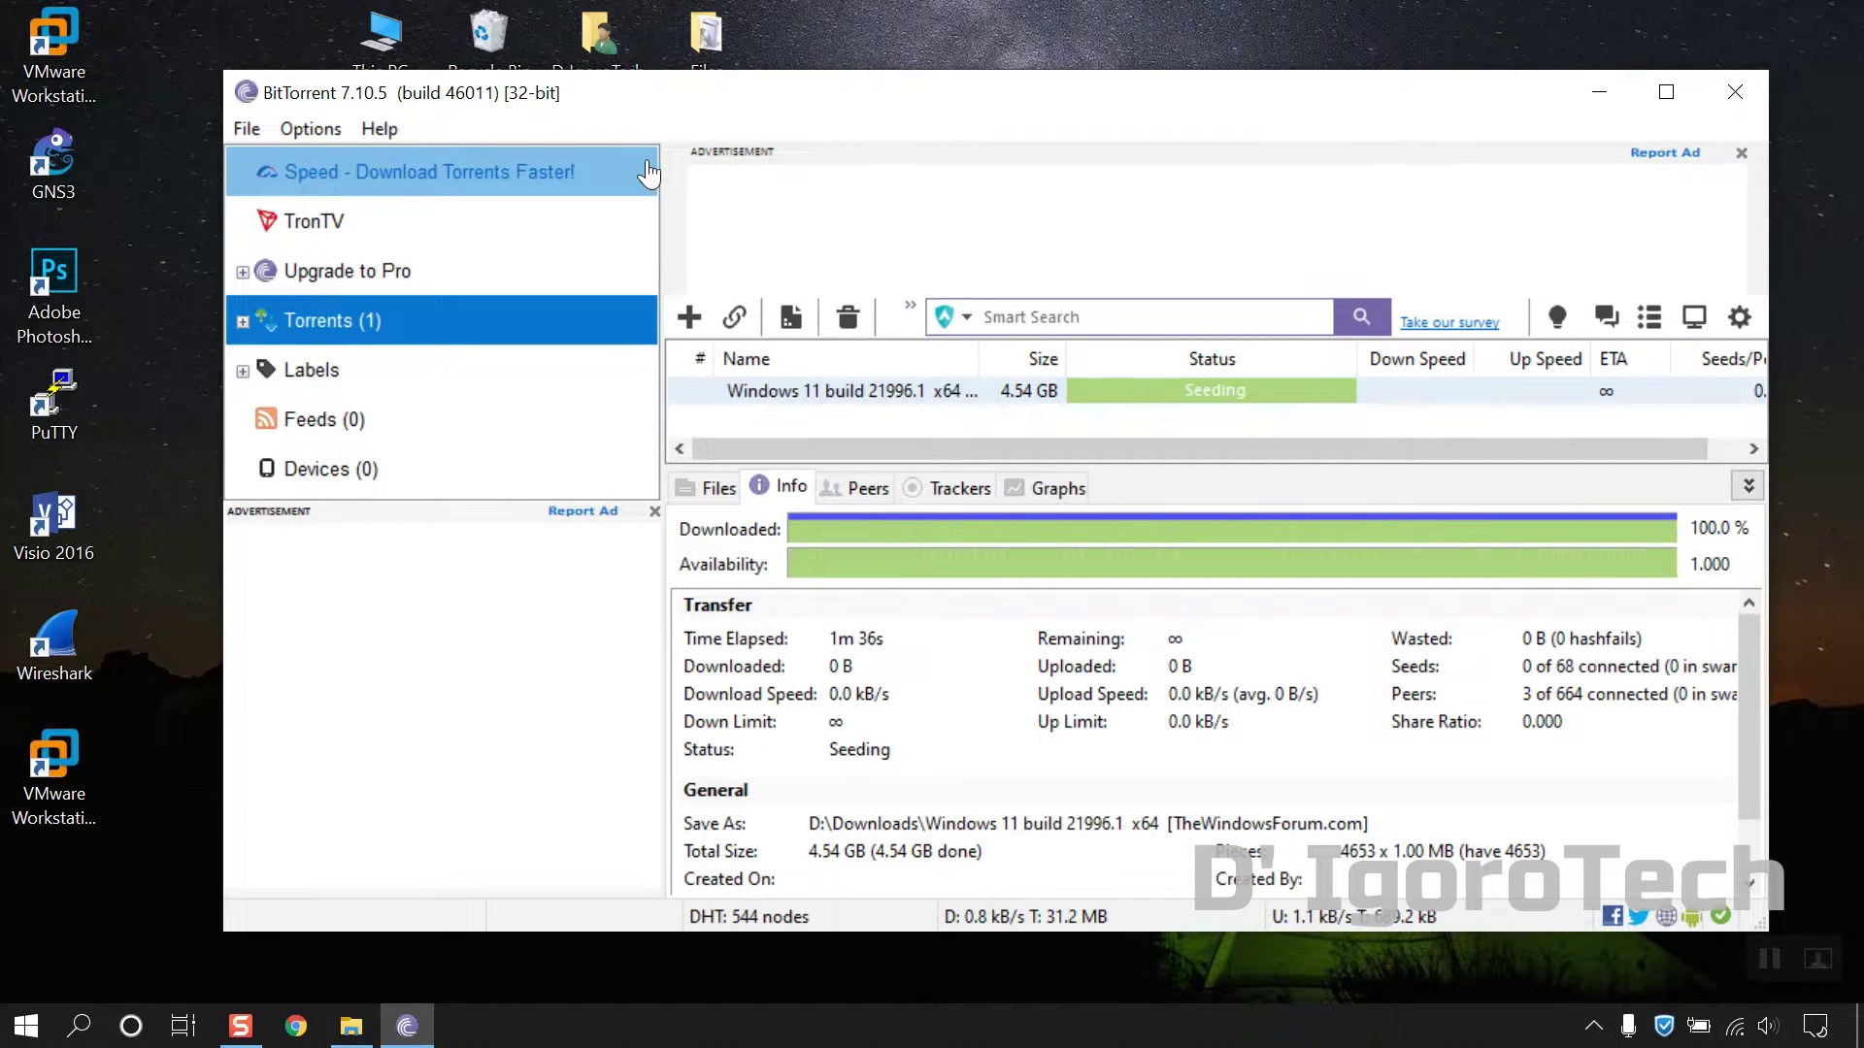
pyautogui.click(1598, 86)
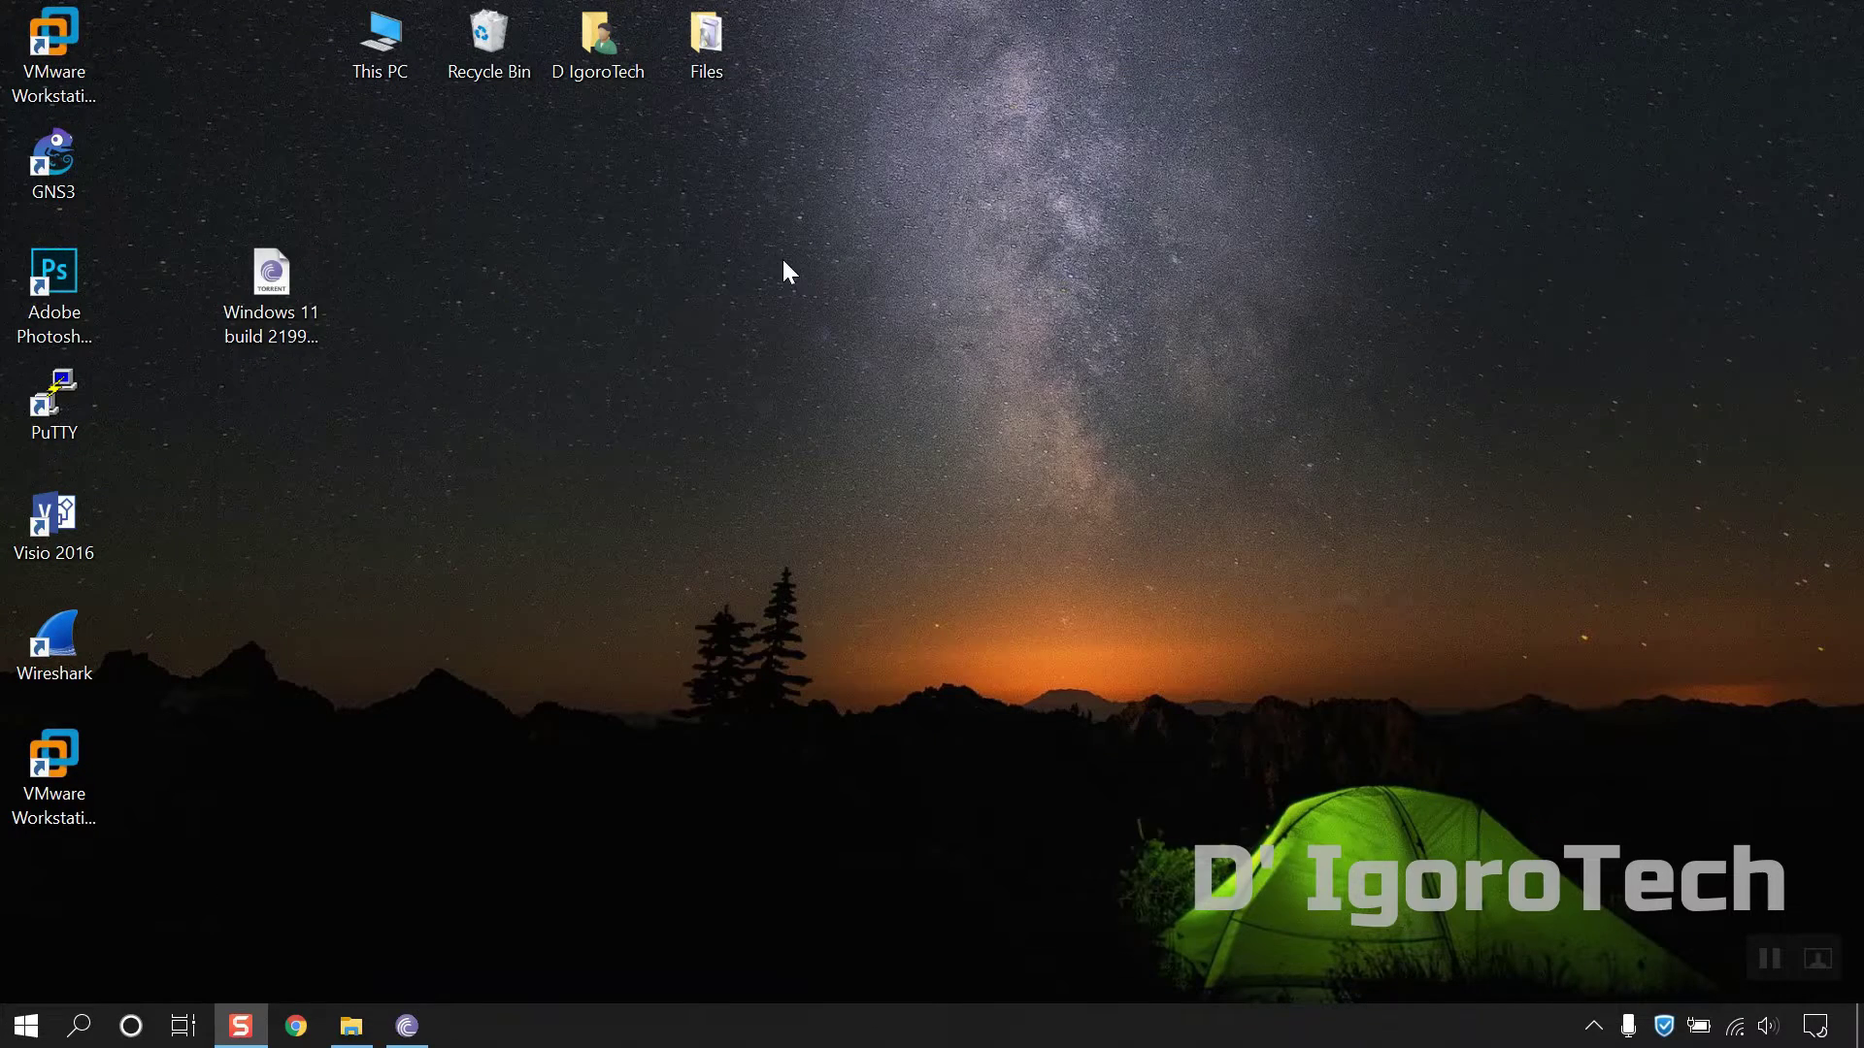
pyautogui.click(294, 300)
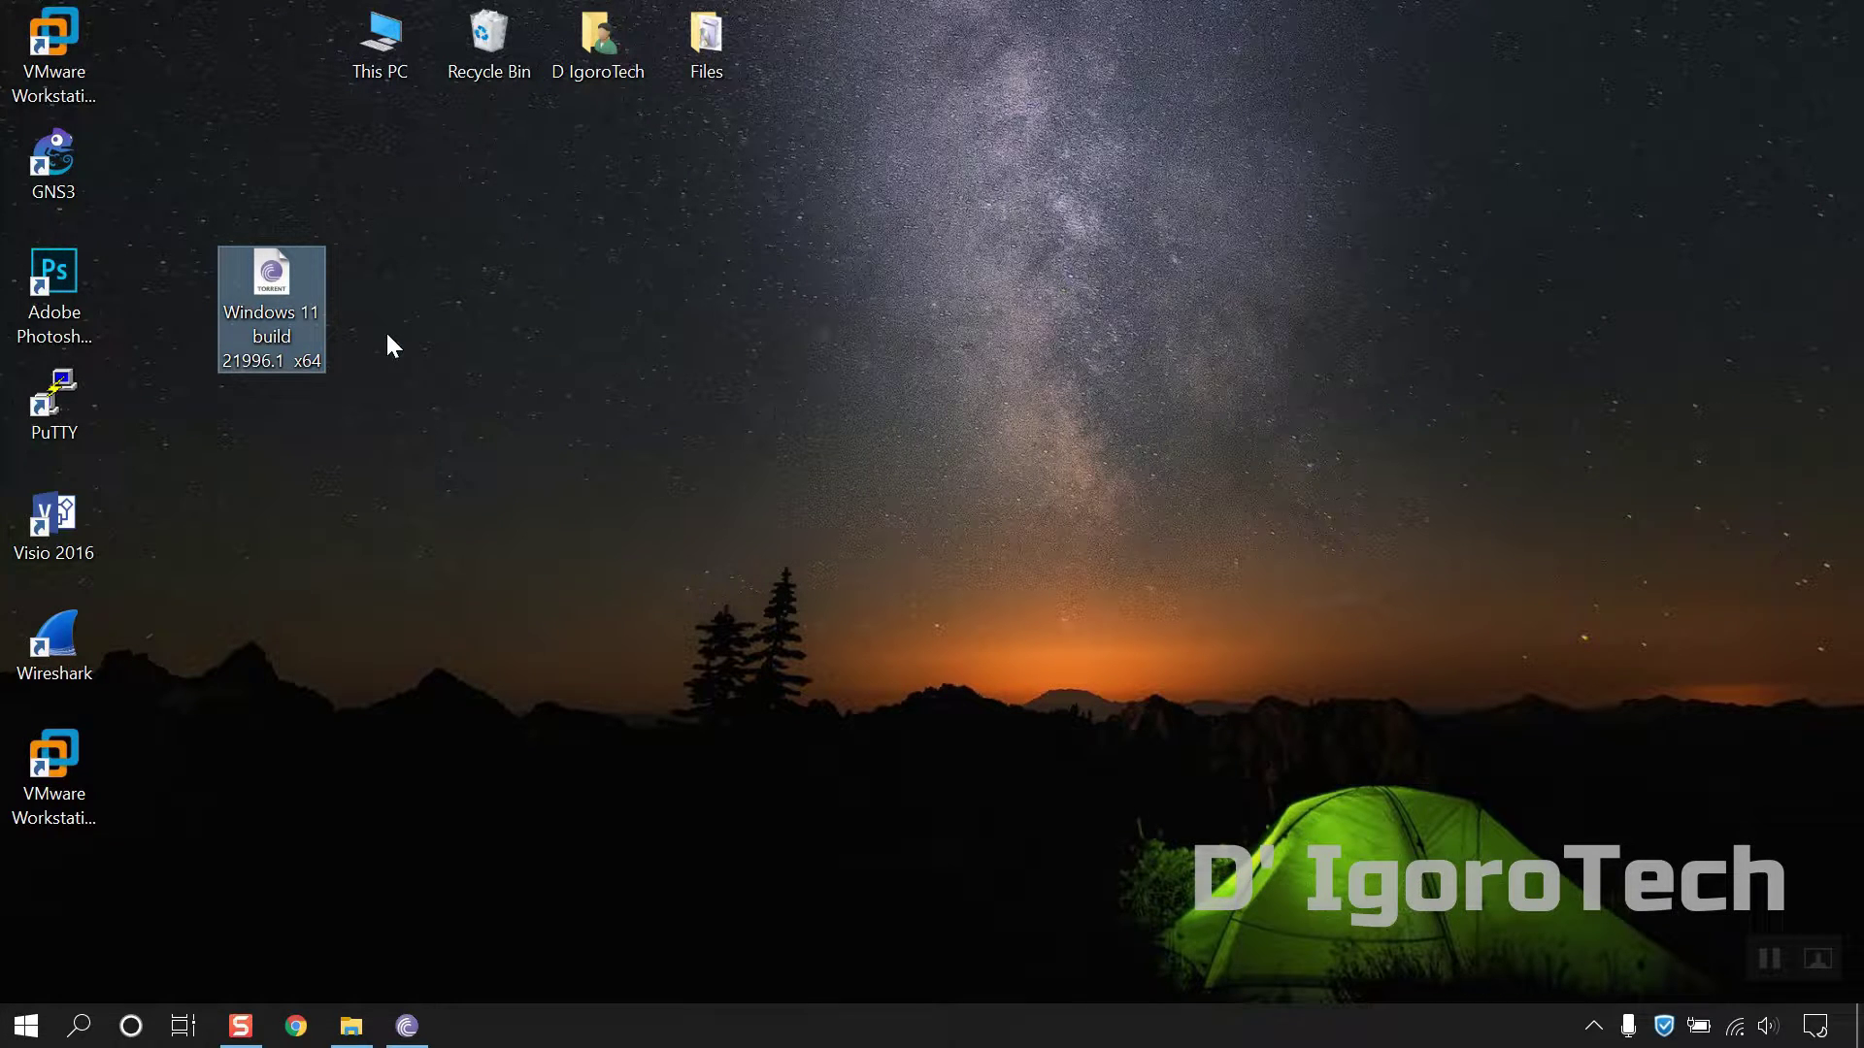
pyautogui.press('Return')
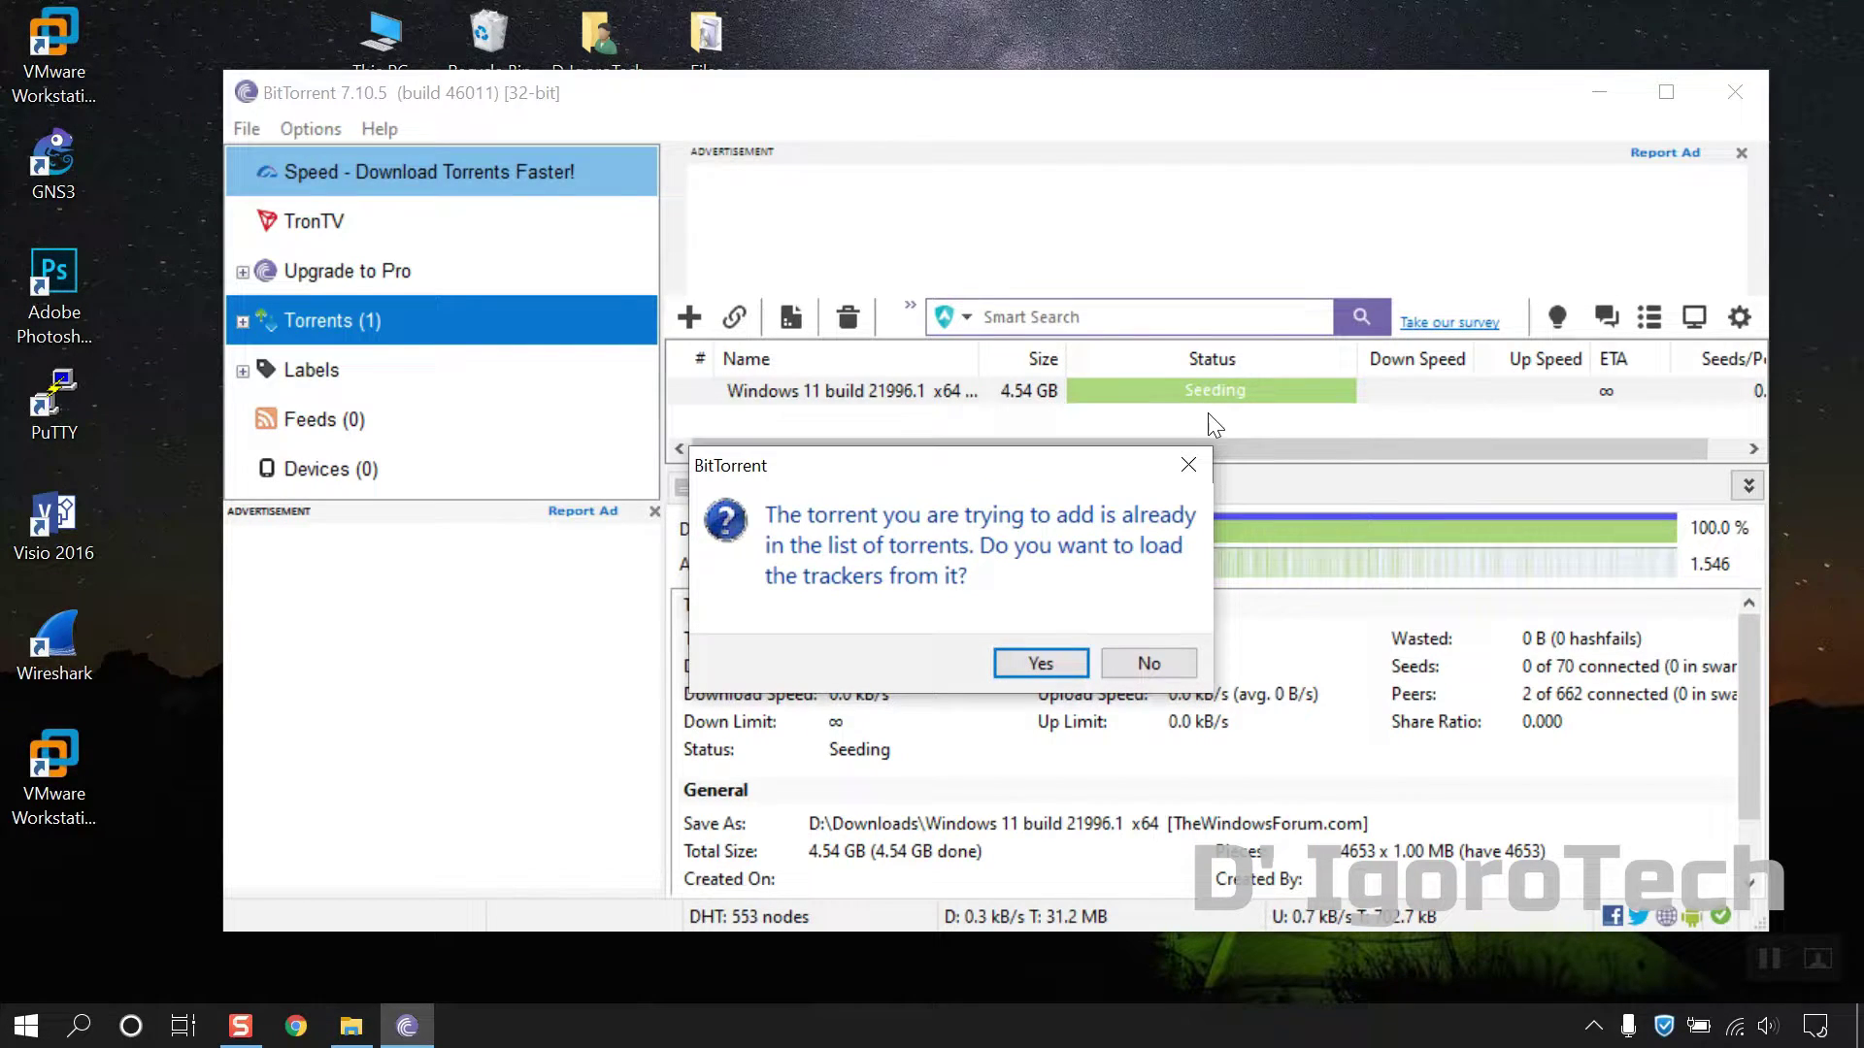
# Step: Decline reloading the trackers and open the Windows 11 torrent's containing folder
pyautogui.click(1163, 654)
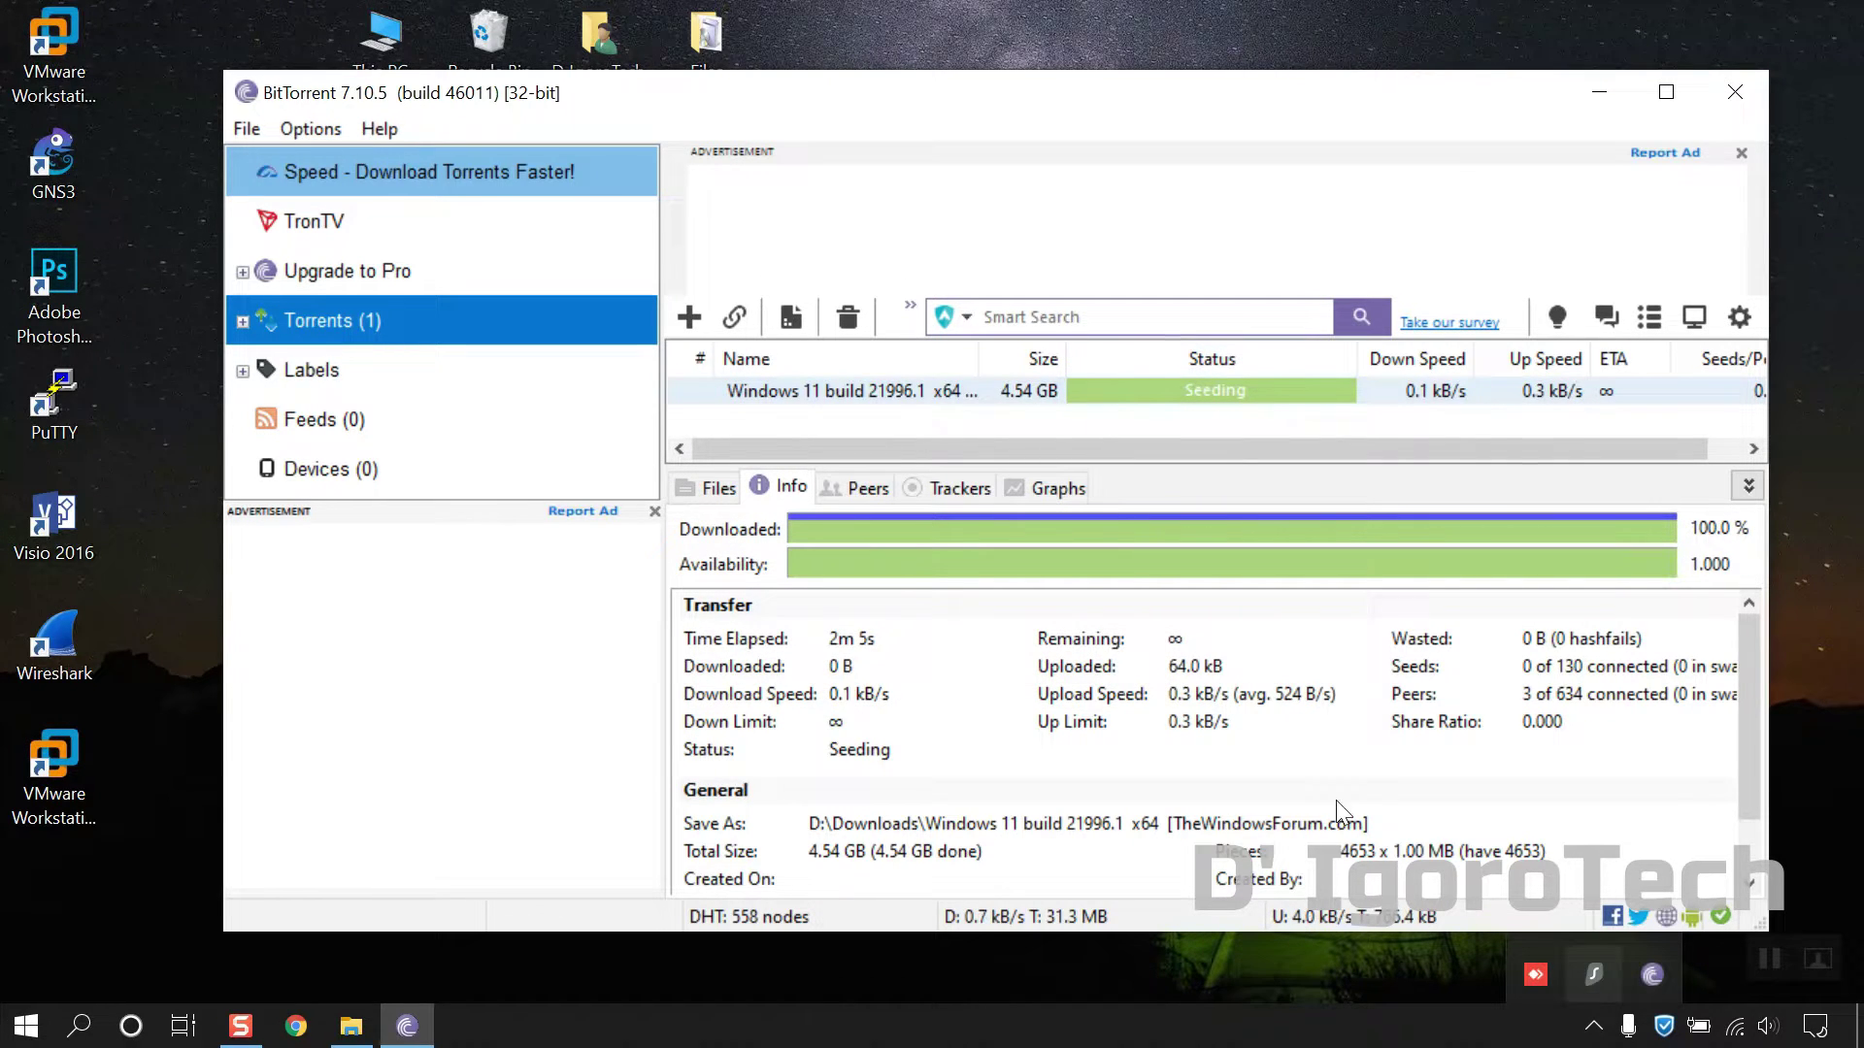
pyautogui.moveTo(998, 103); pyautogui.dragTo(990, 126)
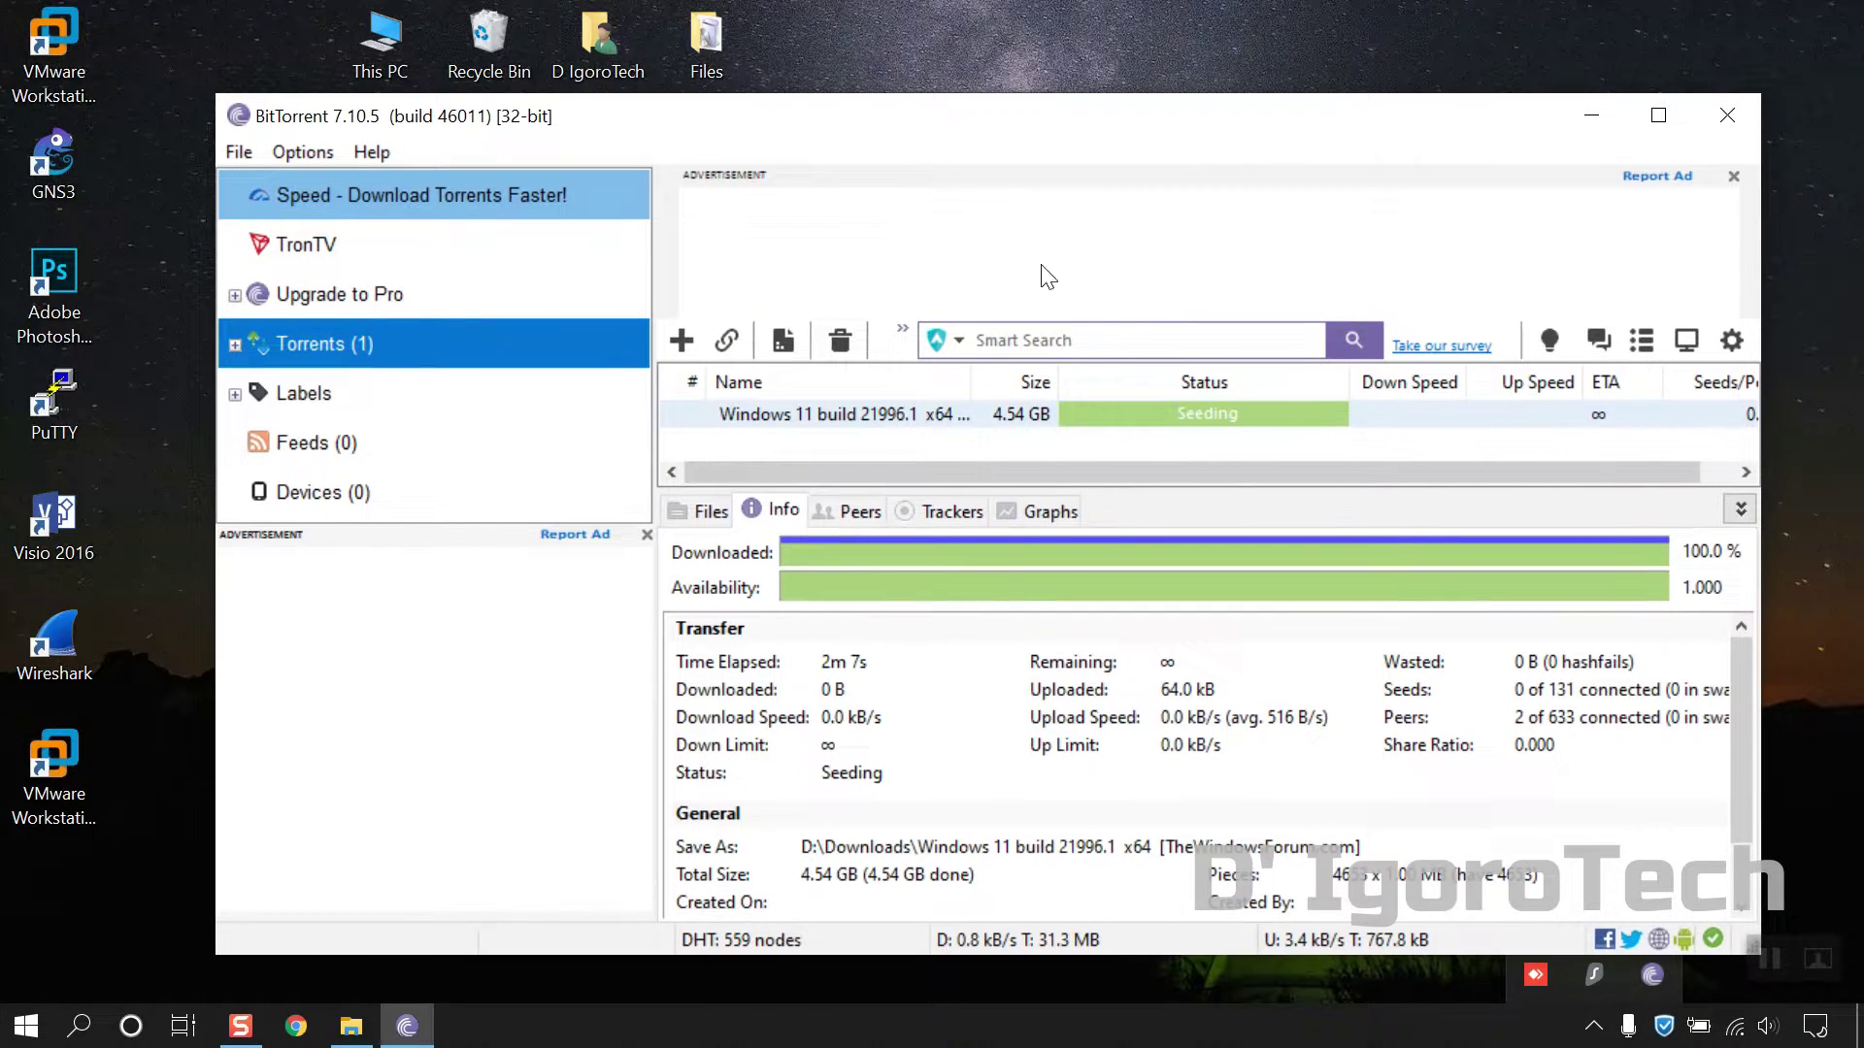
pyautogui.rightClick(1005, 416)
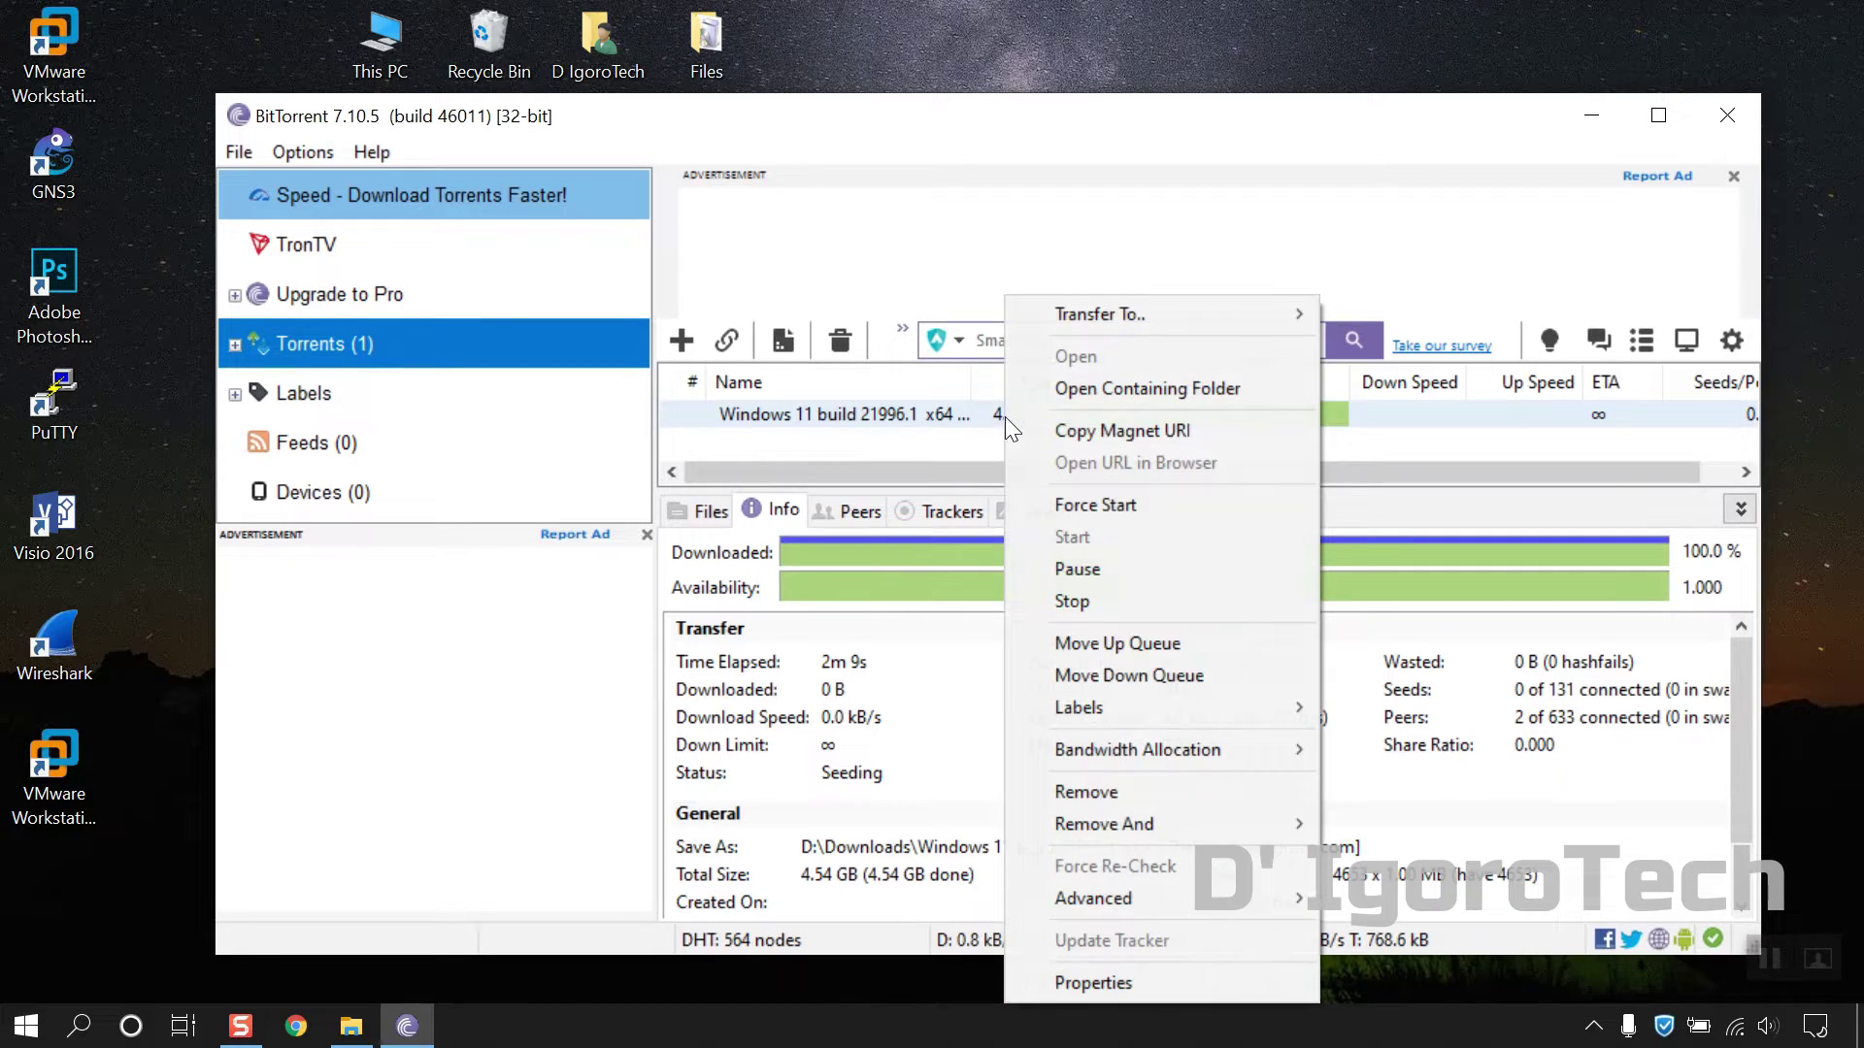
pyautogui.click(1068, 396)
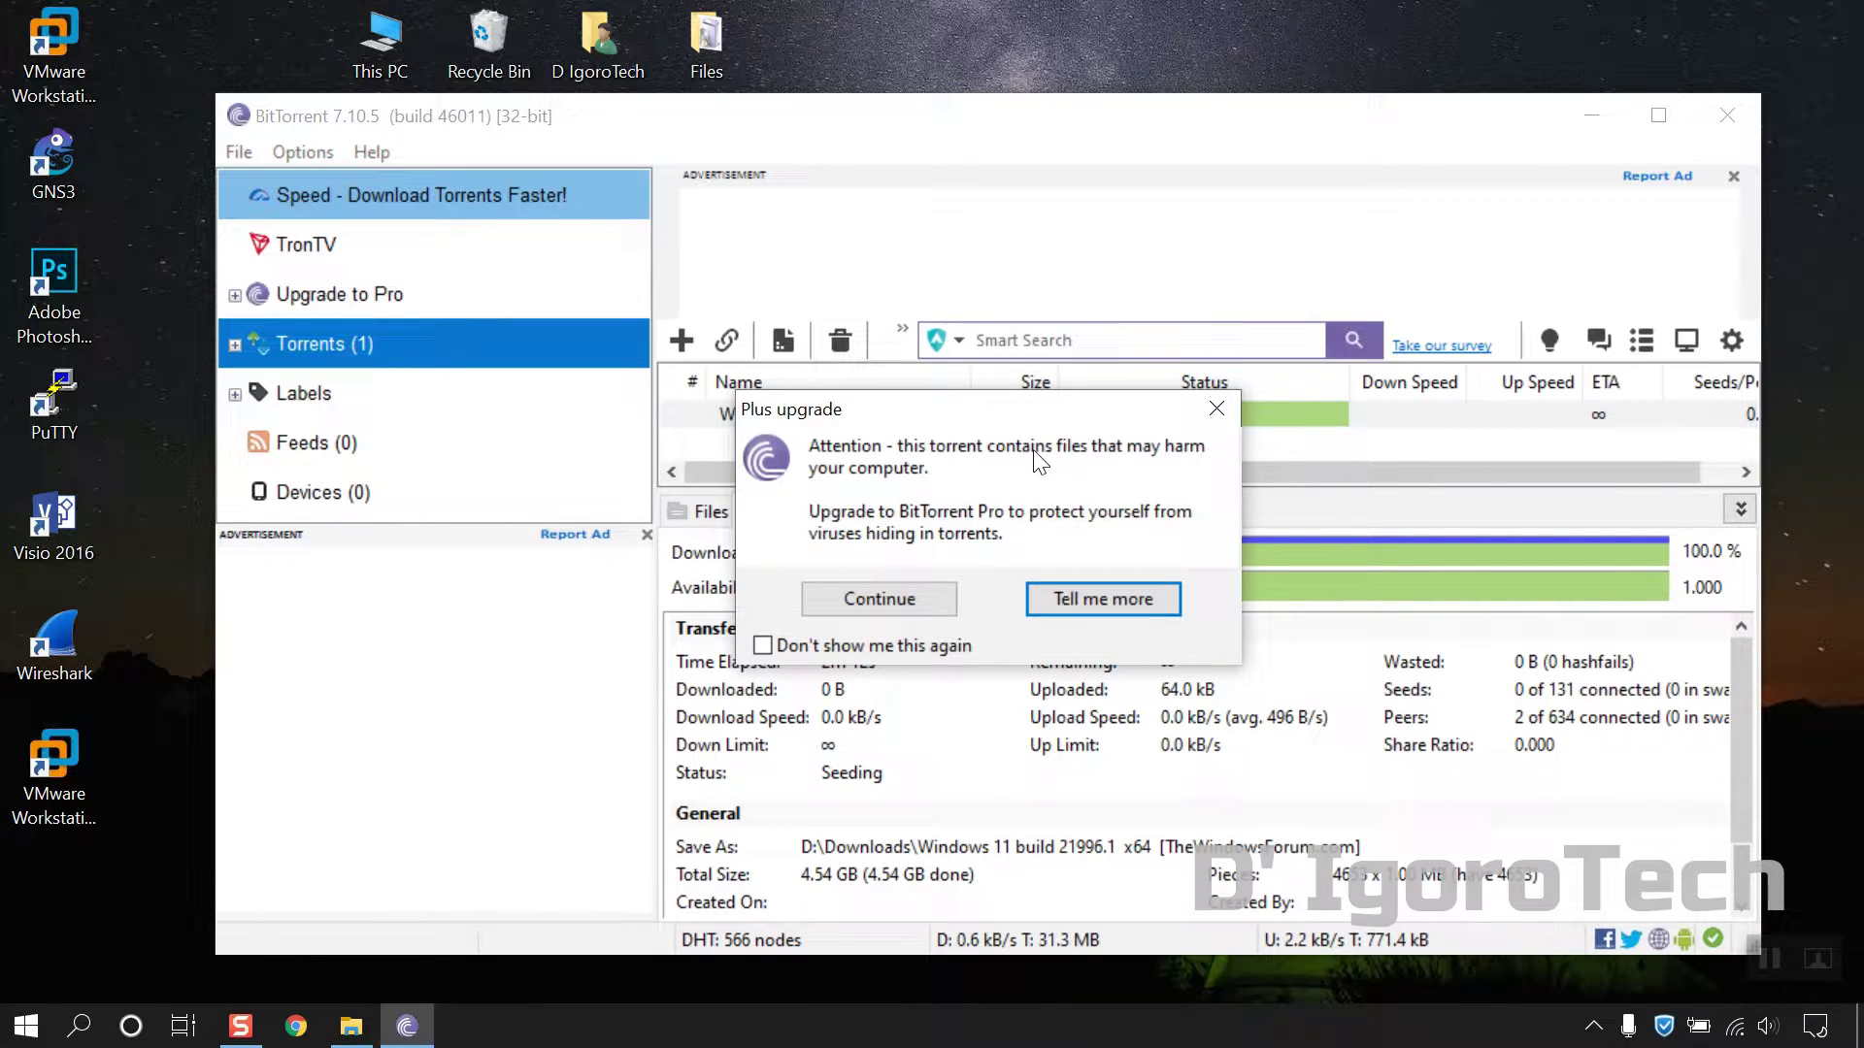
# Step: Continue past the upgrade warning and open This PC beside the Windows 11 build folder
pyautogui.click(901, 600)
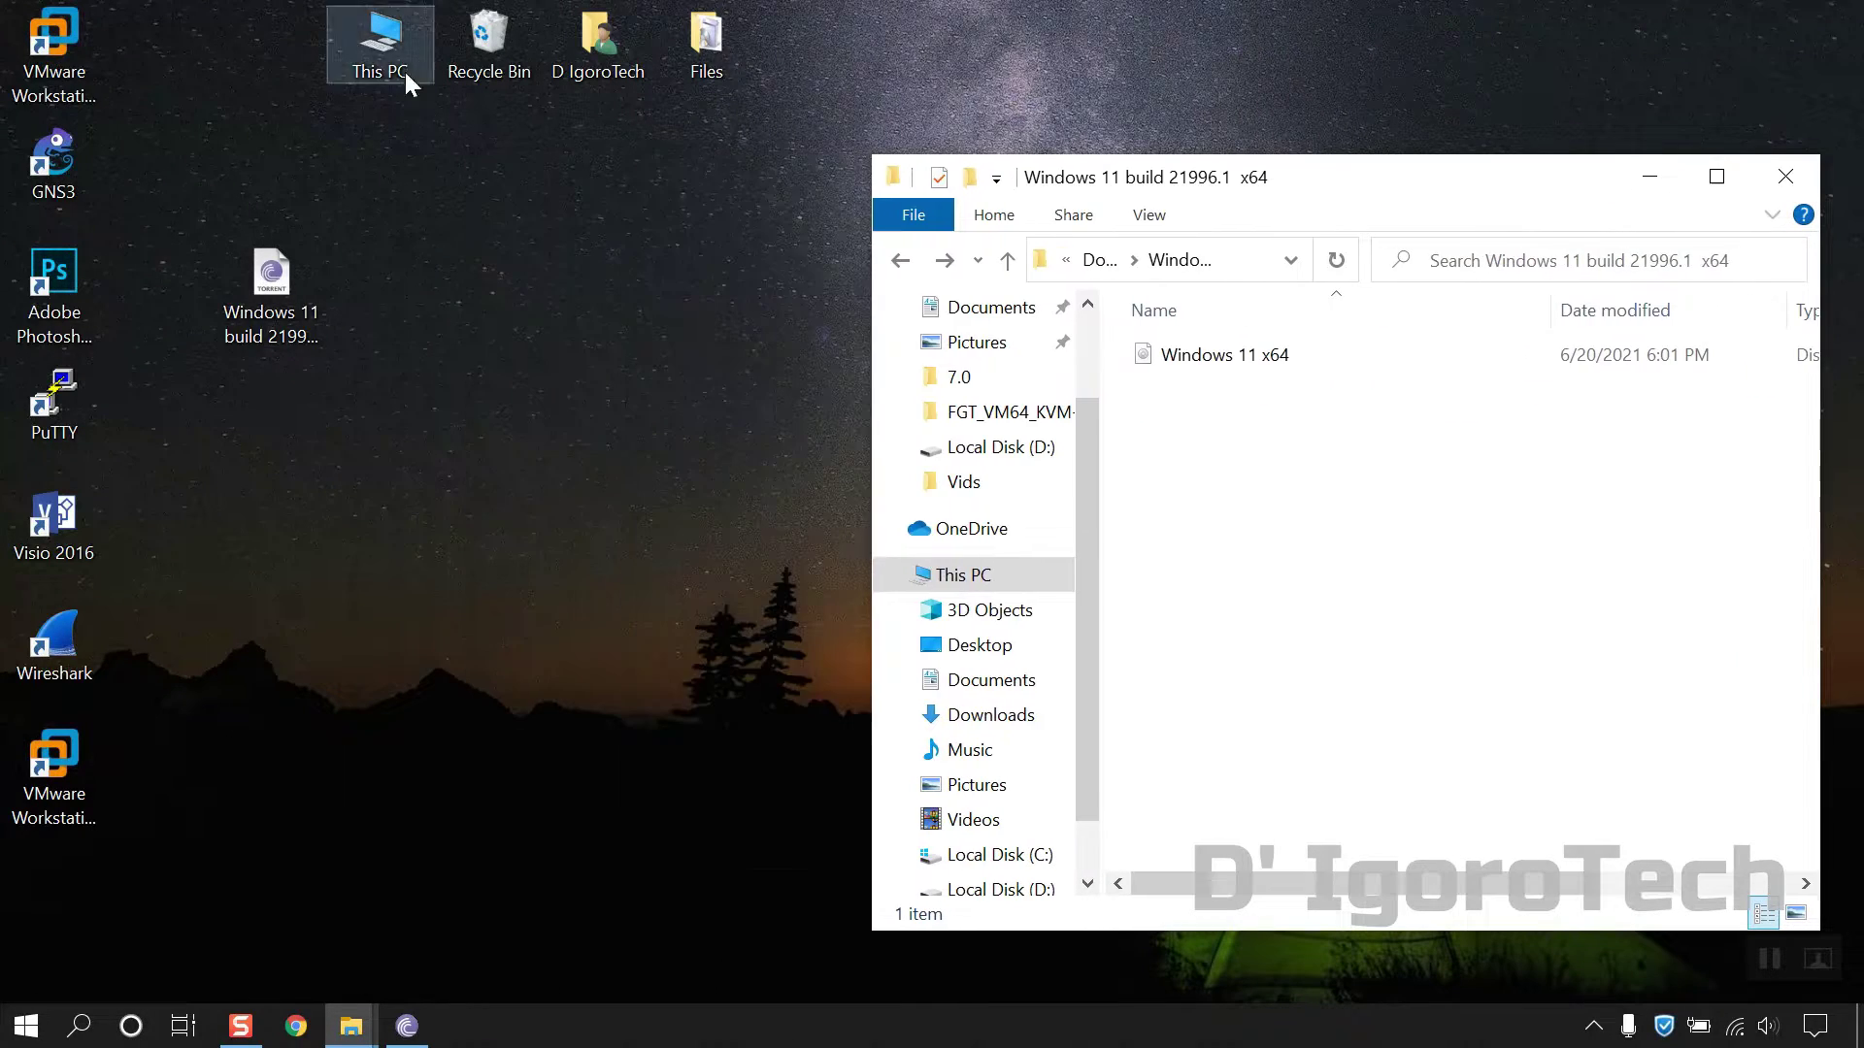
pyautogui.doubleClick(406, 80)
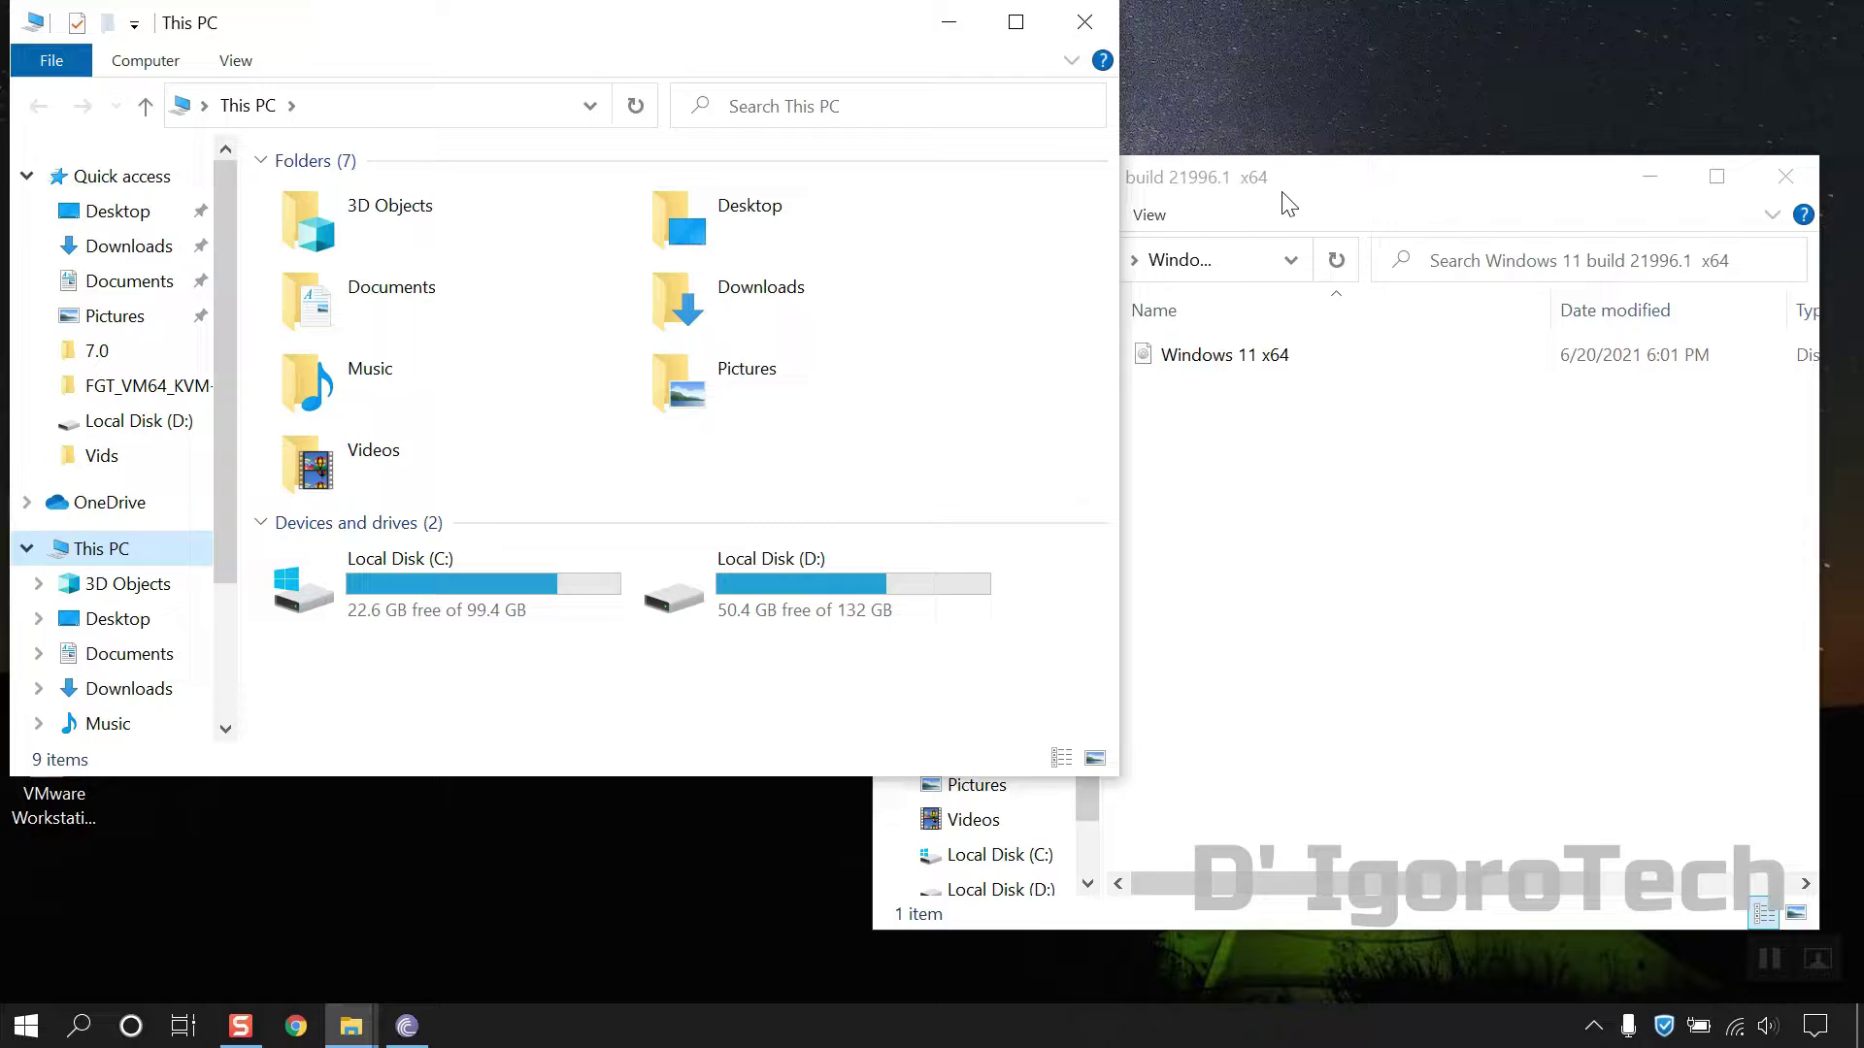
pyautogui.moveTo(1311, 177); pyautogui.dragTo(1407, 208)
pyautogui.click(1445, 569)
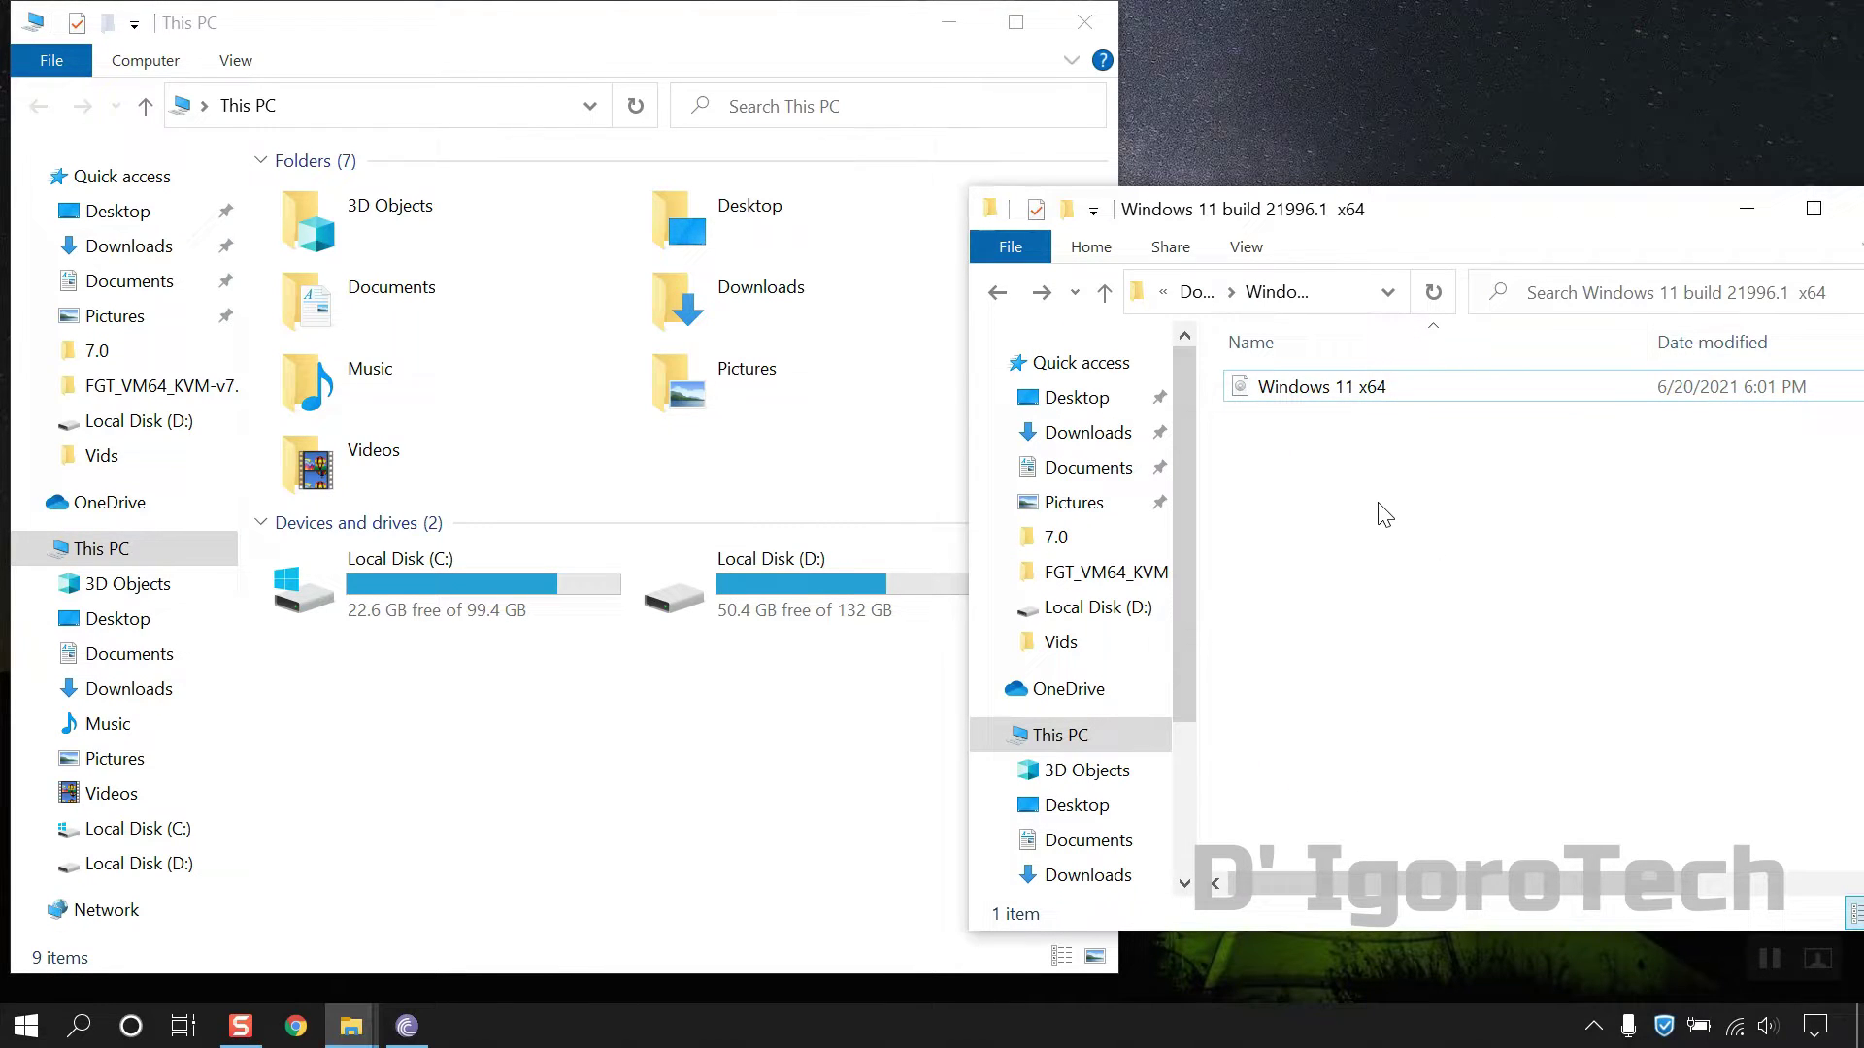
# Step: Mount the Windows 11 x64 ISO, open DVD Drive (E:) and bring up setup's actions
pyautogui.rightClick(1250, 391)
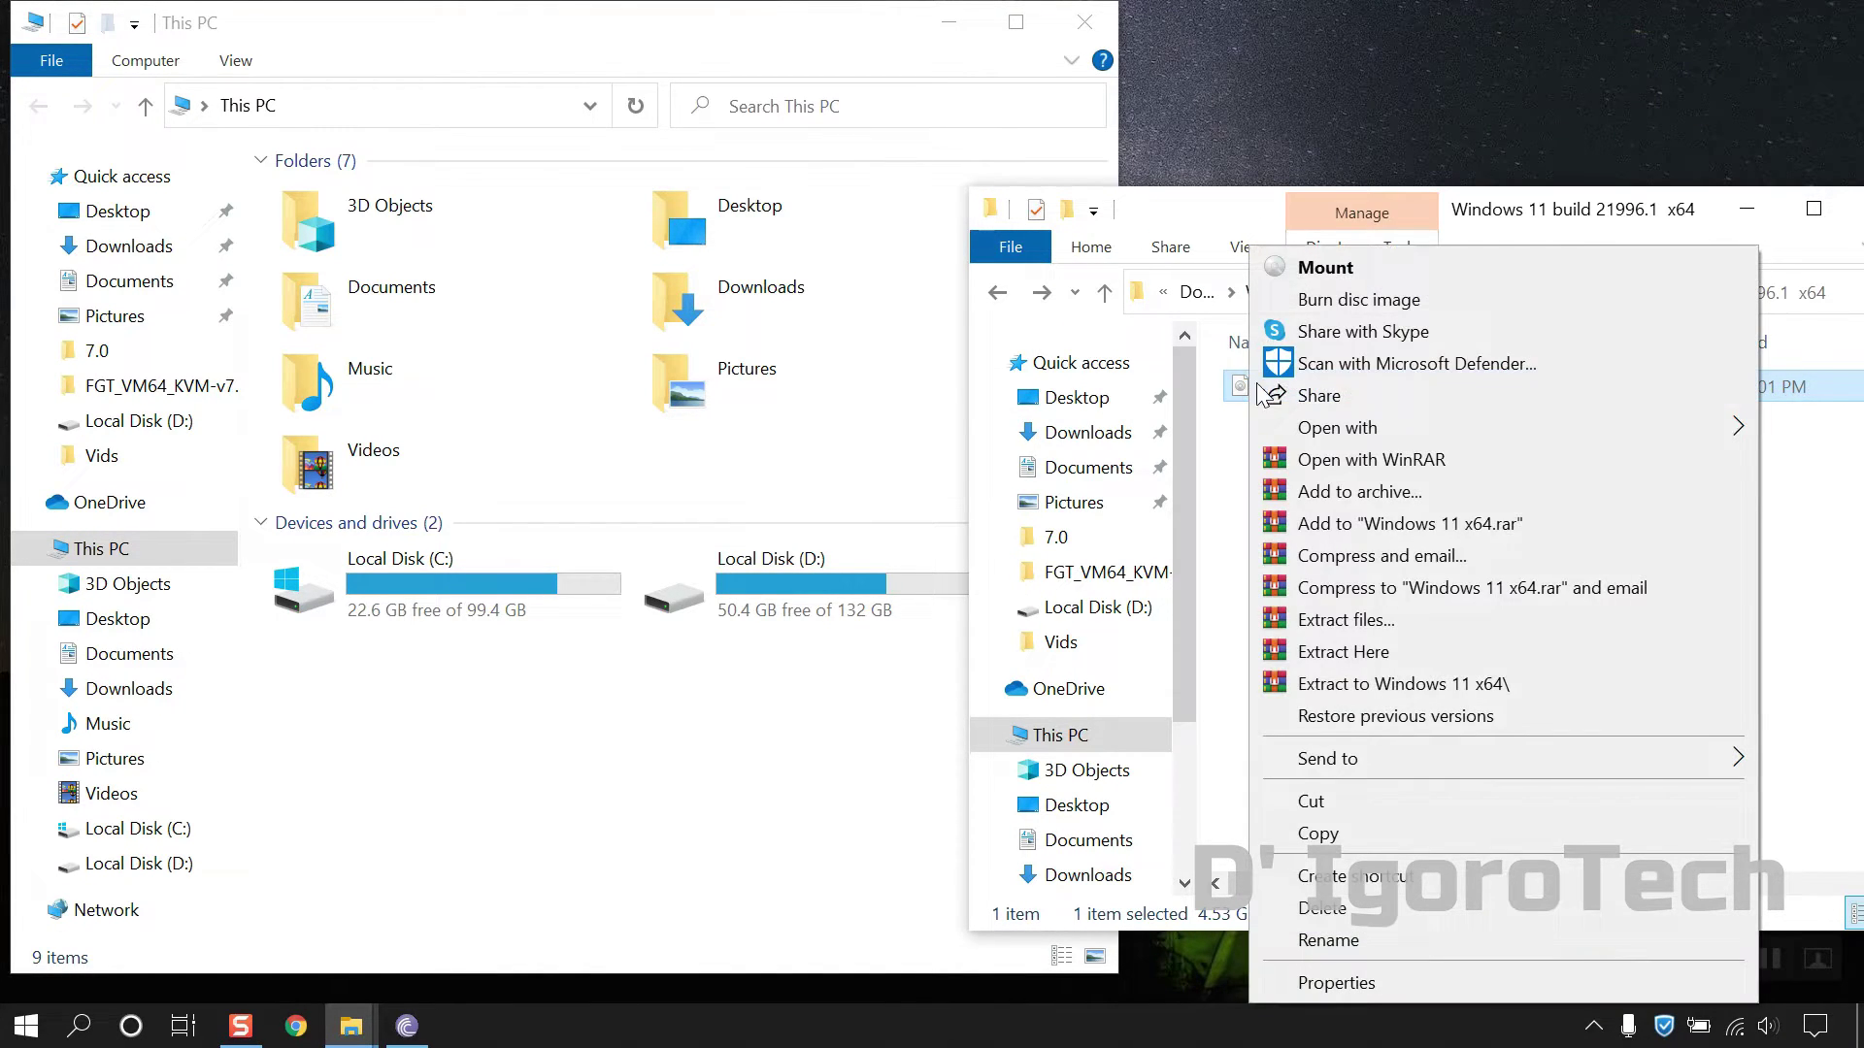
pyautogui.click(1313, 275)
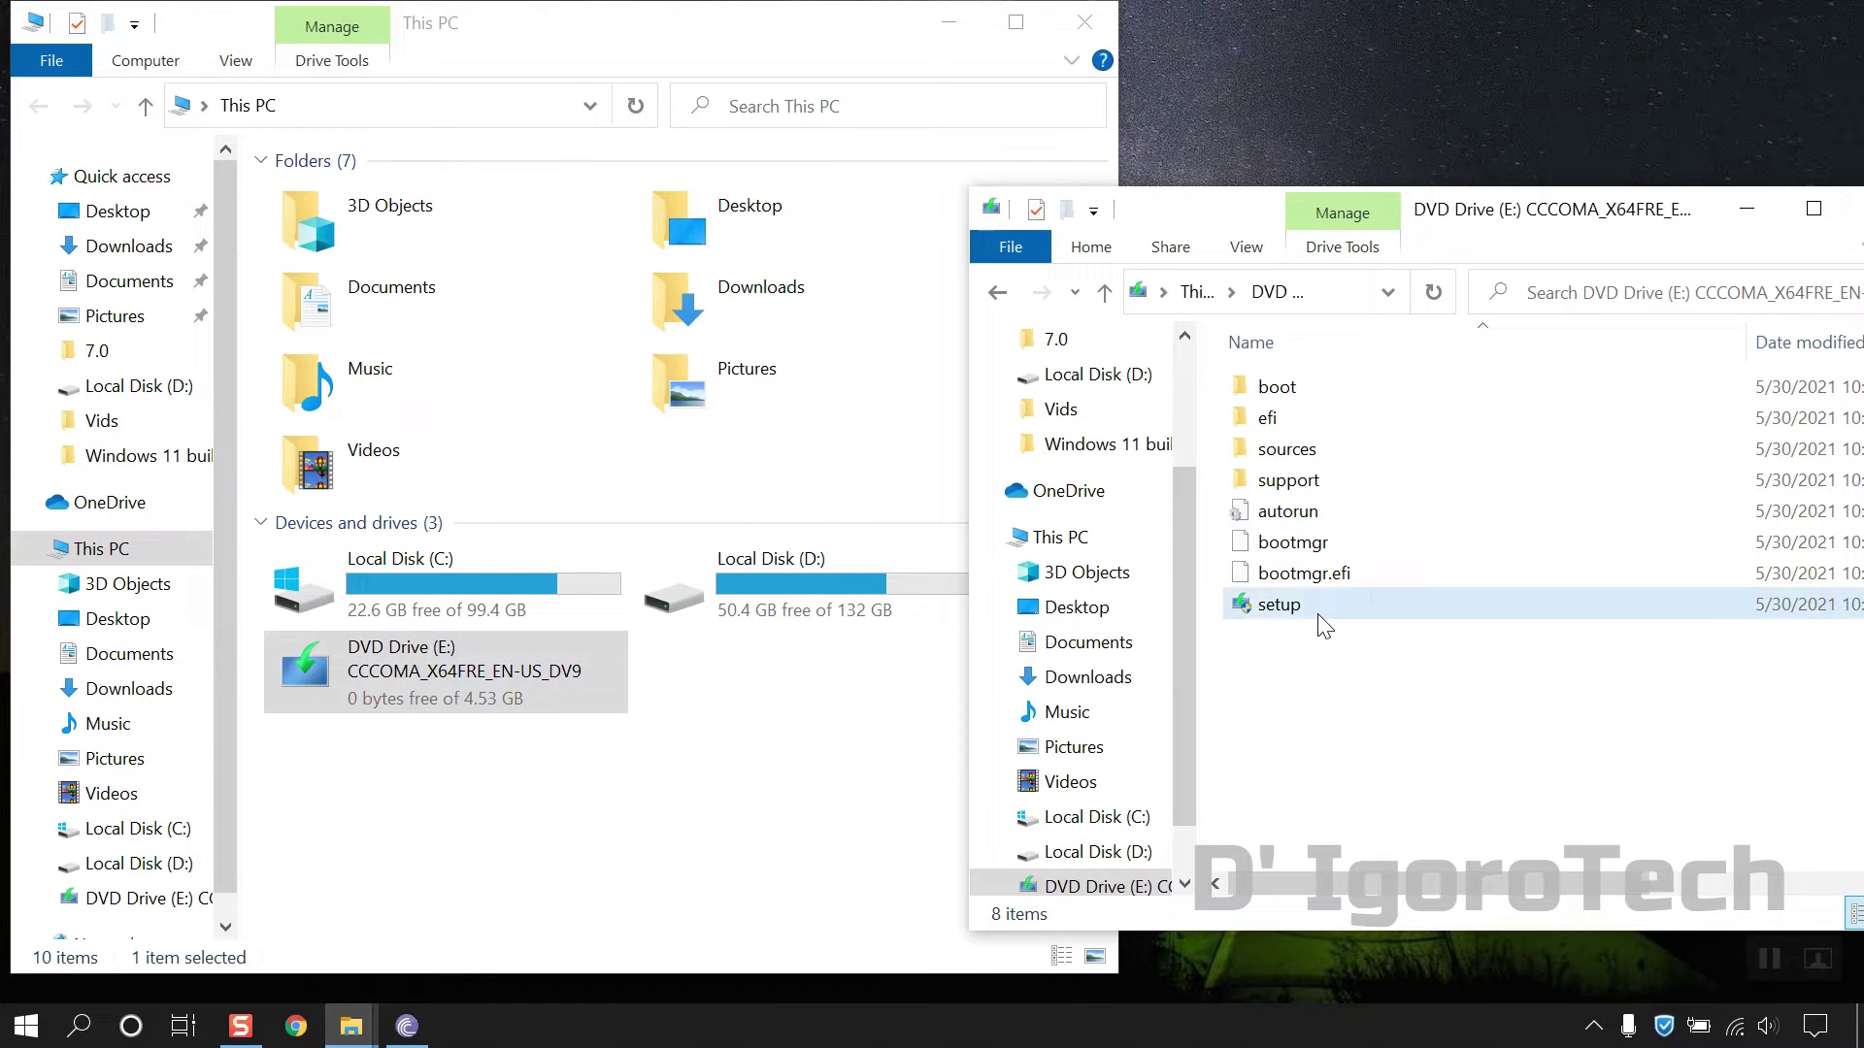
pyautogui.click(1320, 616)
pyautogui.rightClick(351, 678)
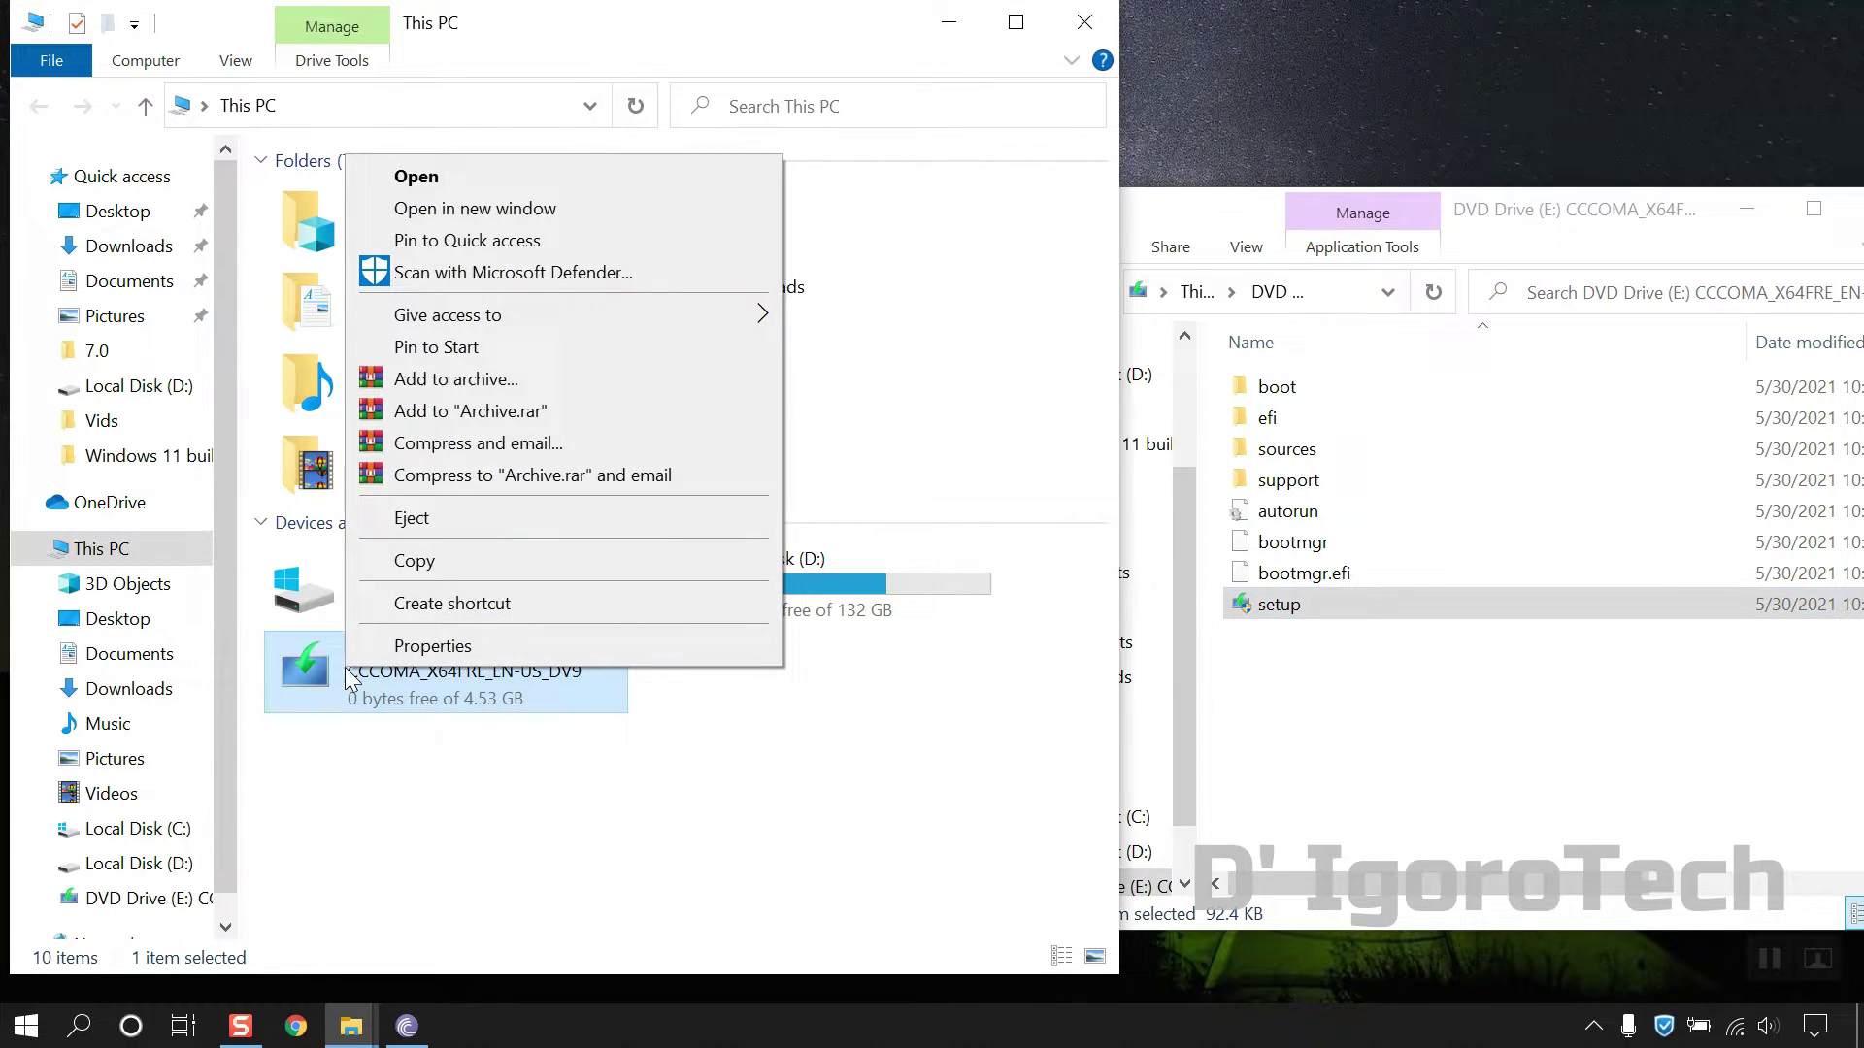
pyautogui.click(419, 180)
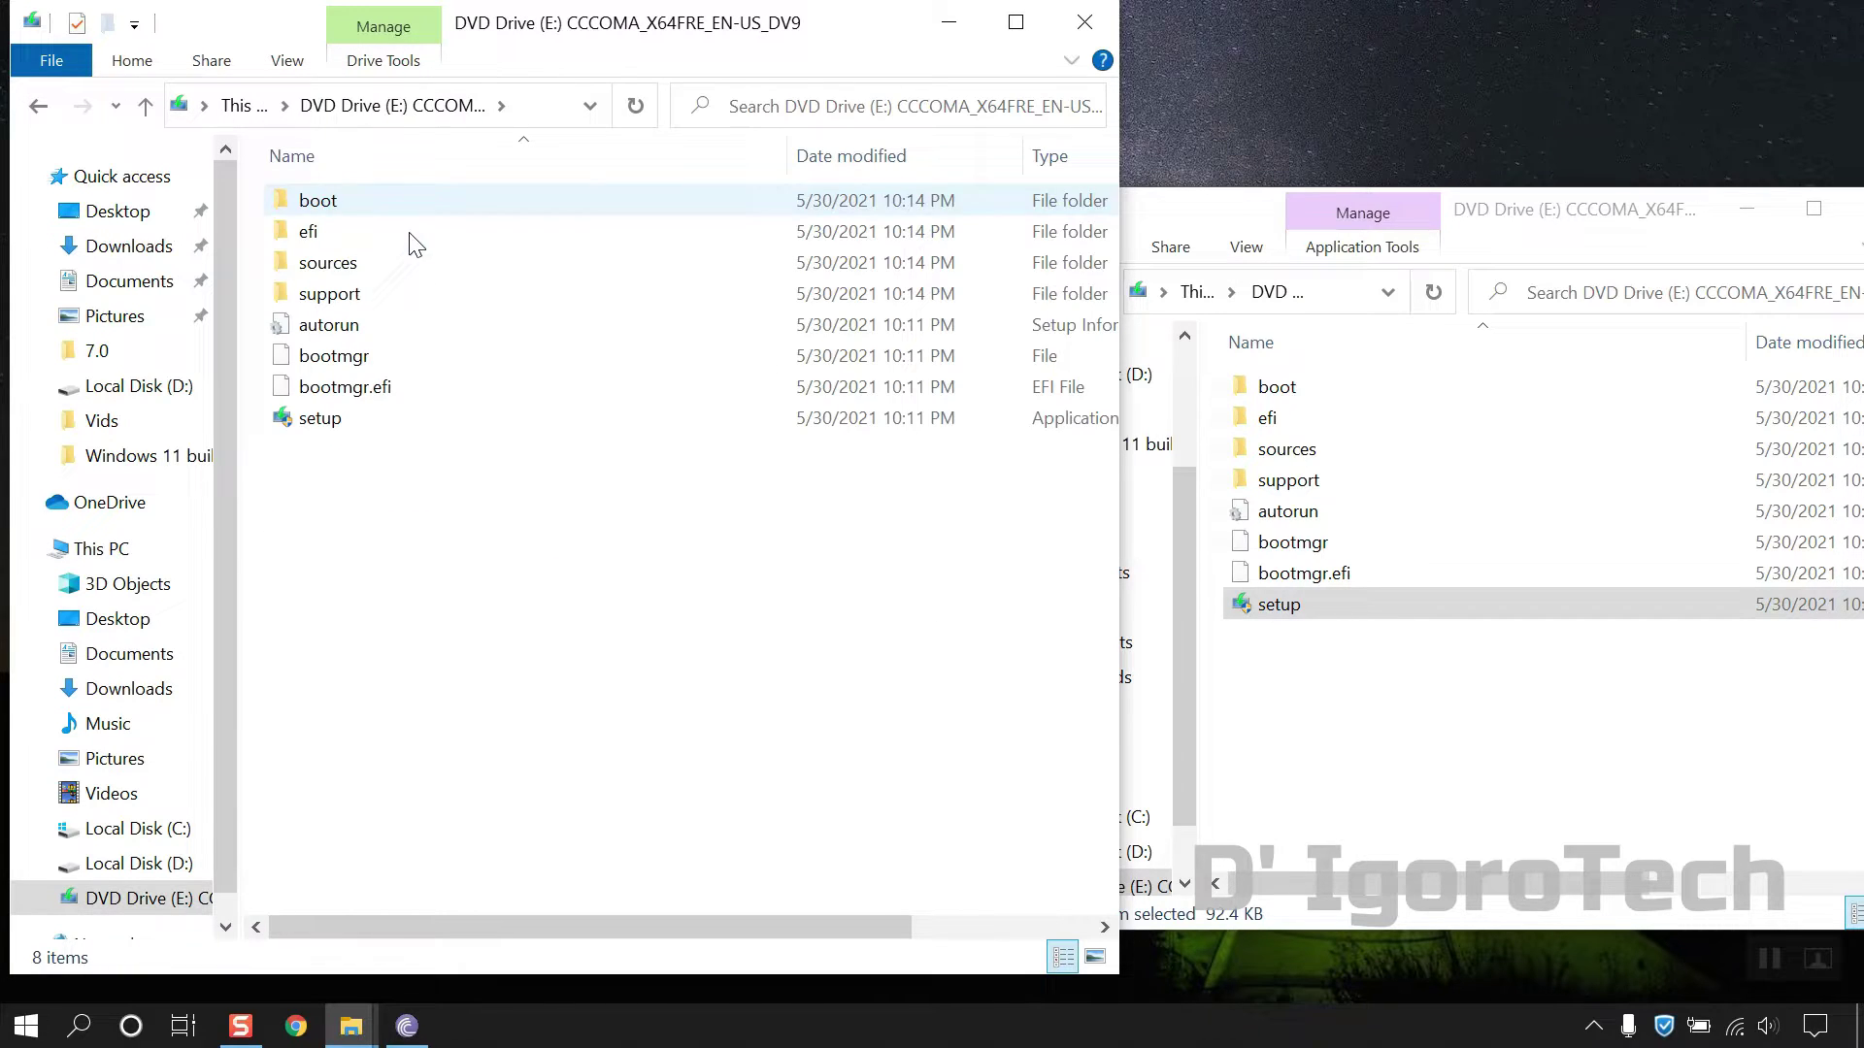
pyautogui.click(332, 433)
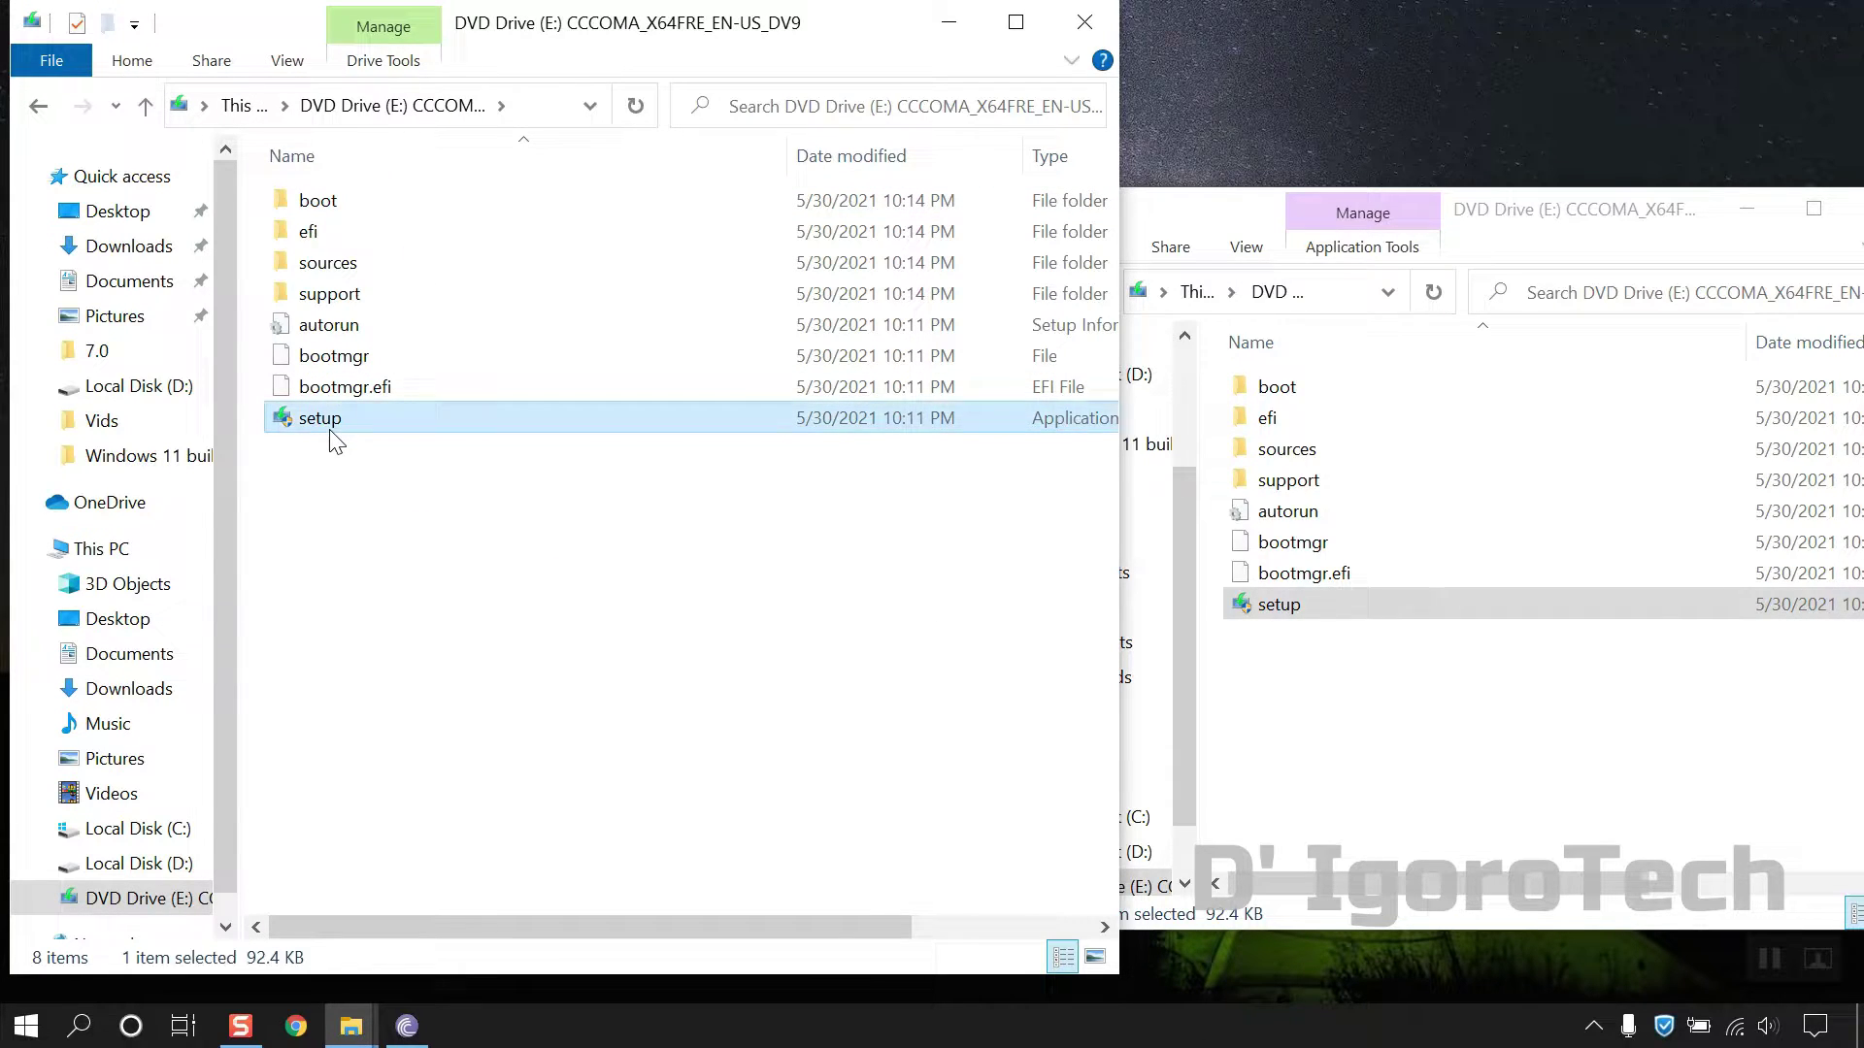
pyautogui.rightClick(315, 417)
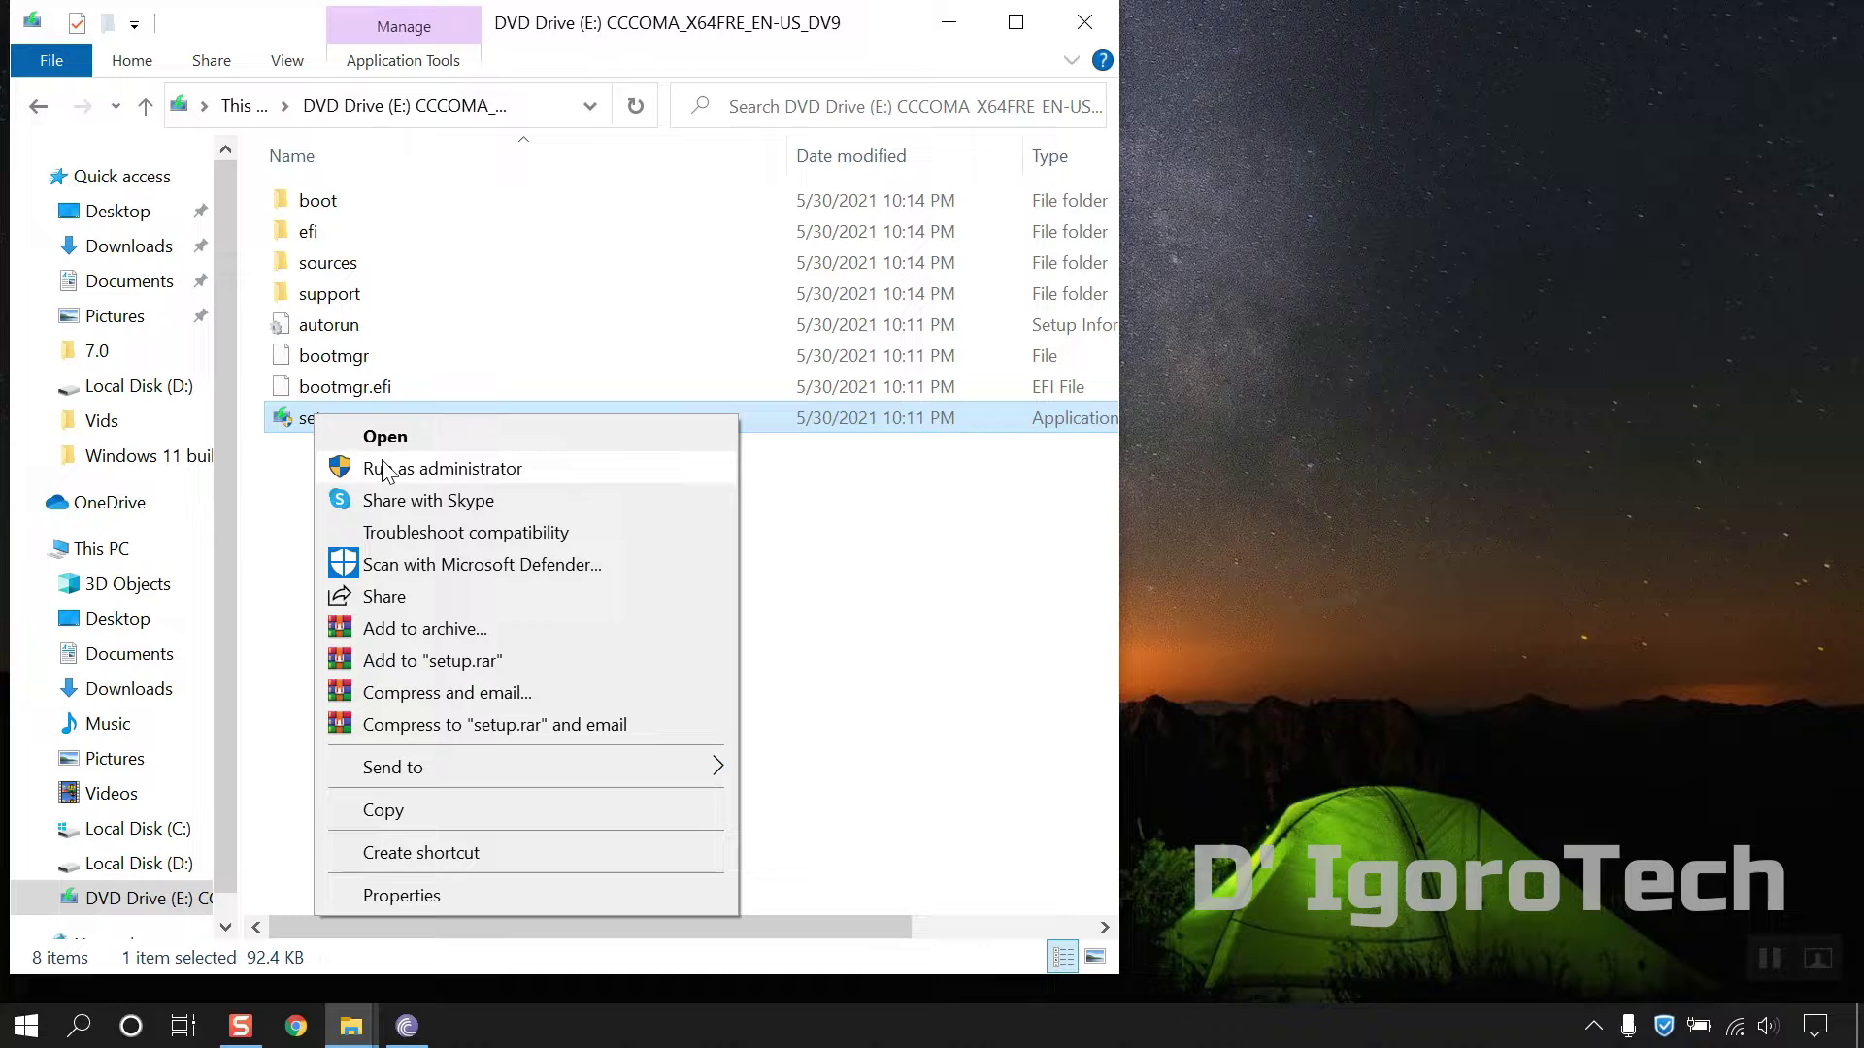
# Step: Run setup as administrator and proceed with 'Download updates, drivers and optional features'
pyautogui.click(385, 470)
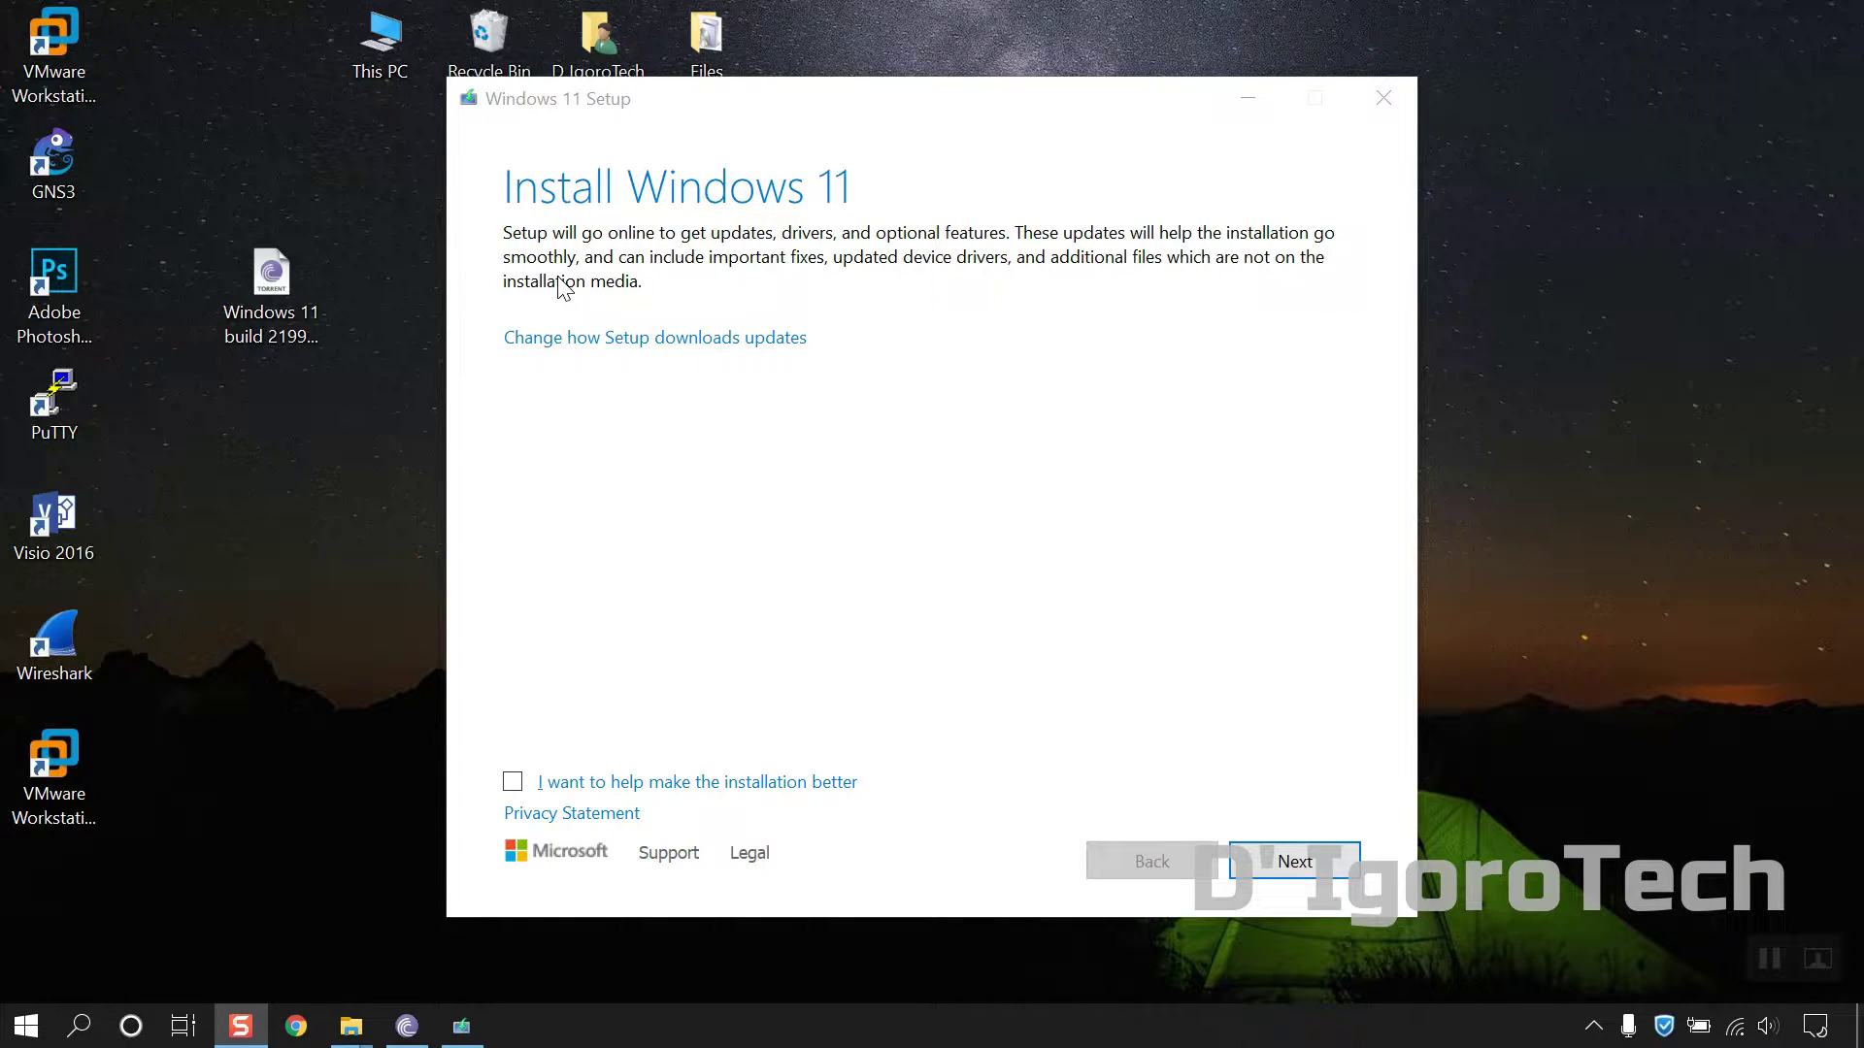
pyautogui.click(561, 340)
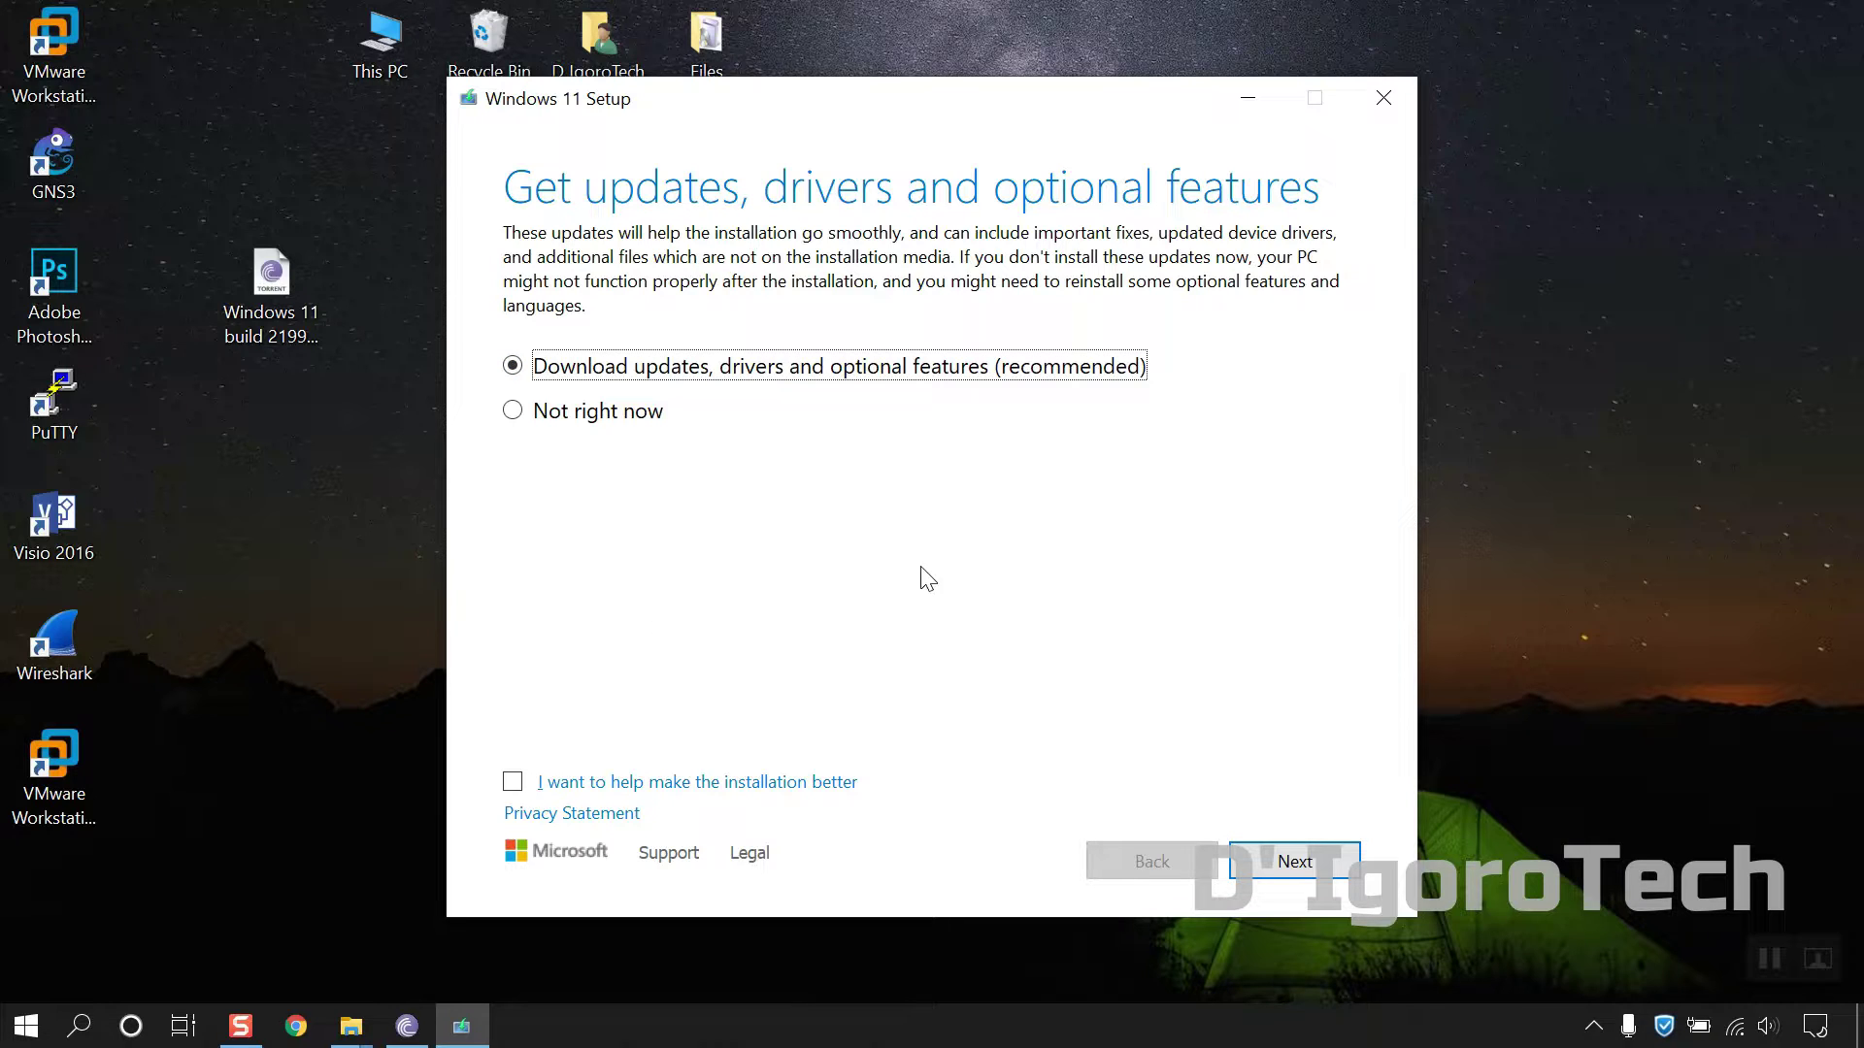
pyautogui.click(1281, 864)
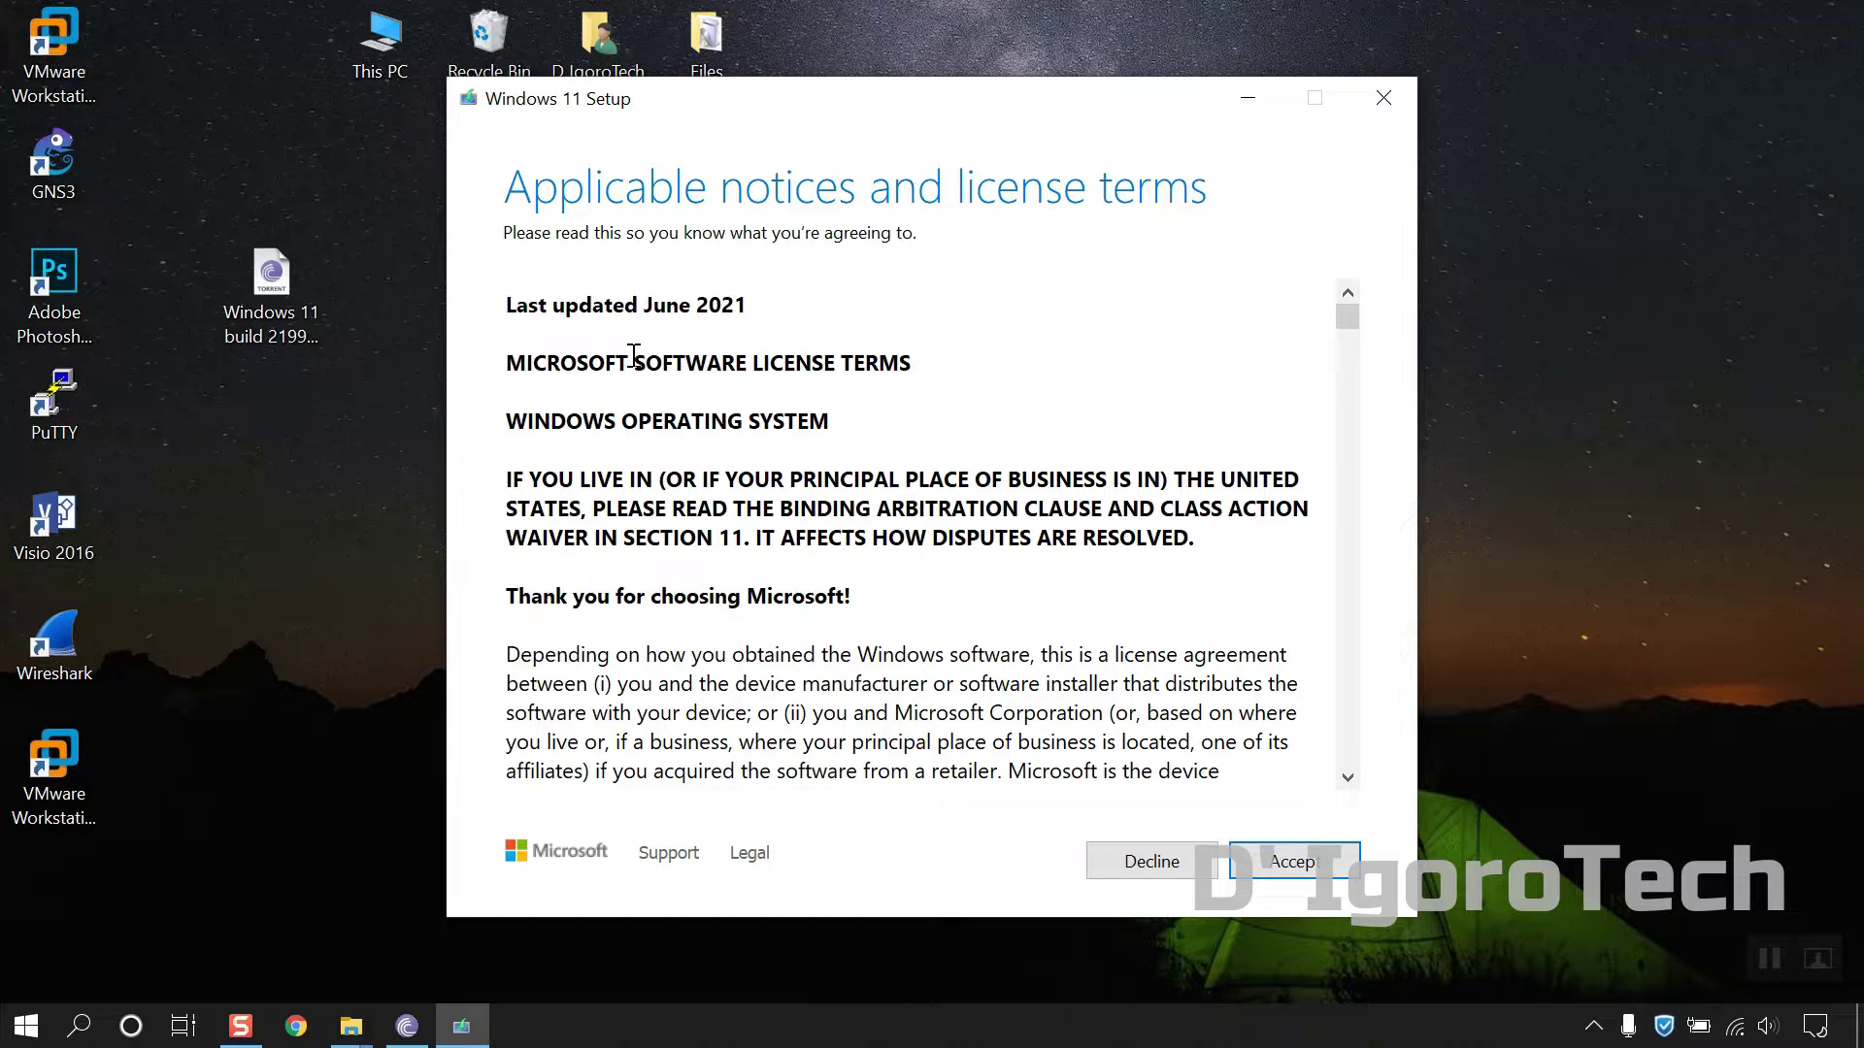
# Step: Accept the license terms and revisit 'Change what to keep', leaving personal files and apps kept
pyautogui.click(1295, 864)
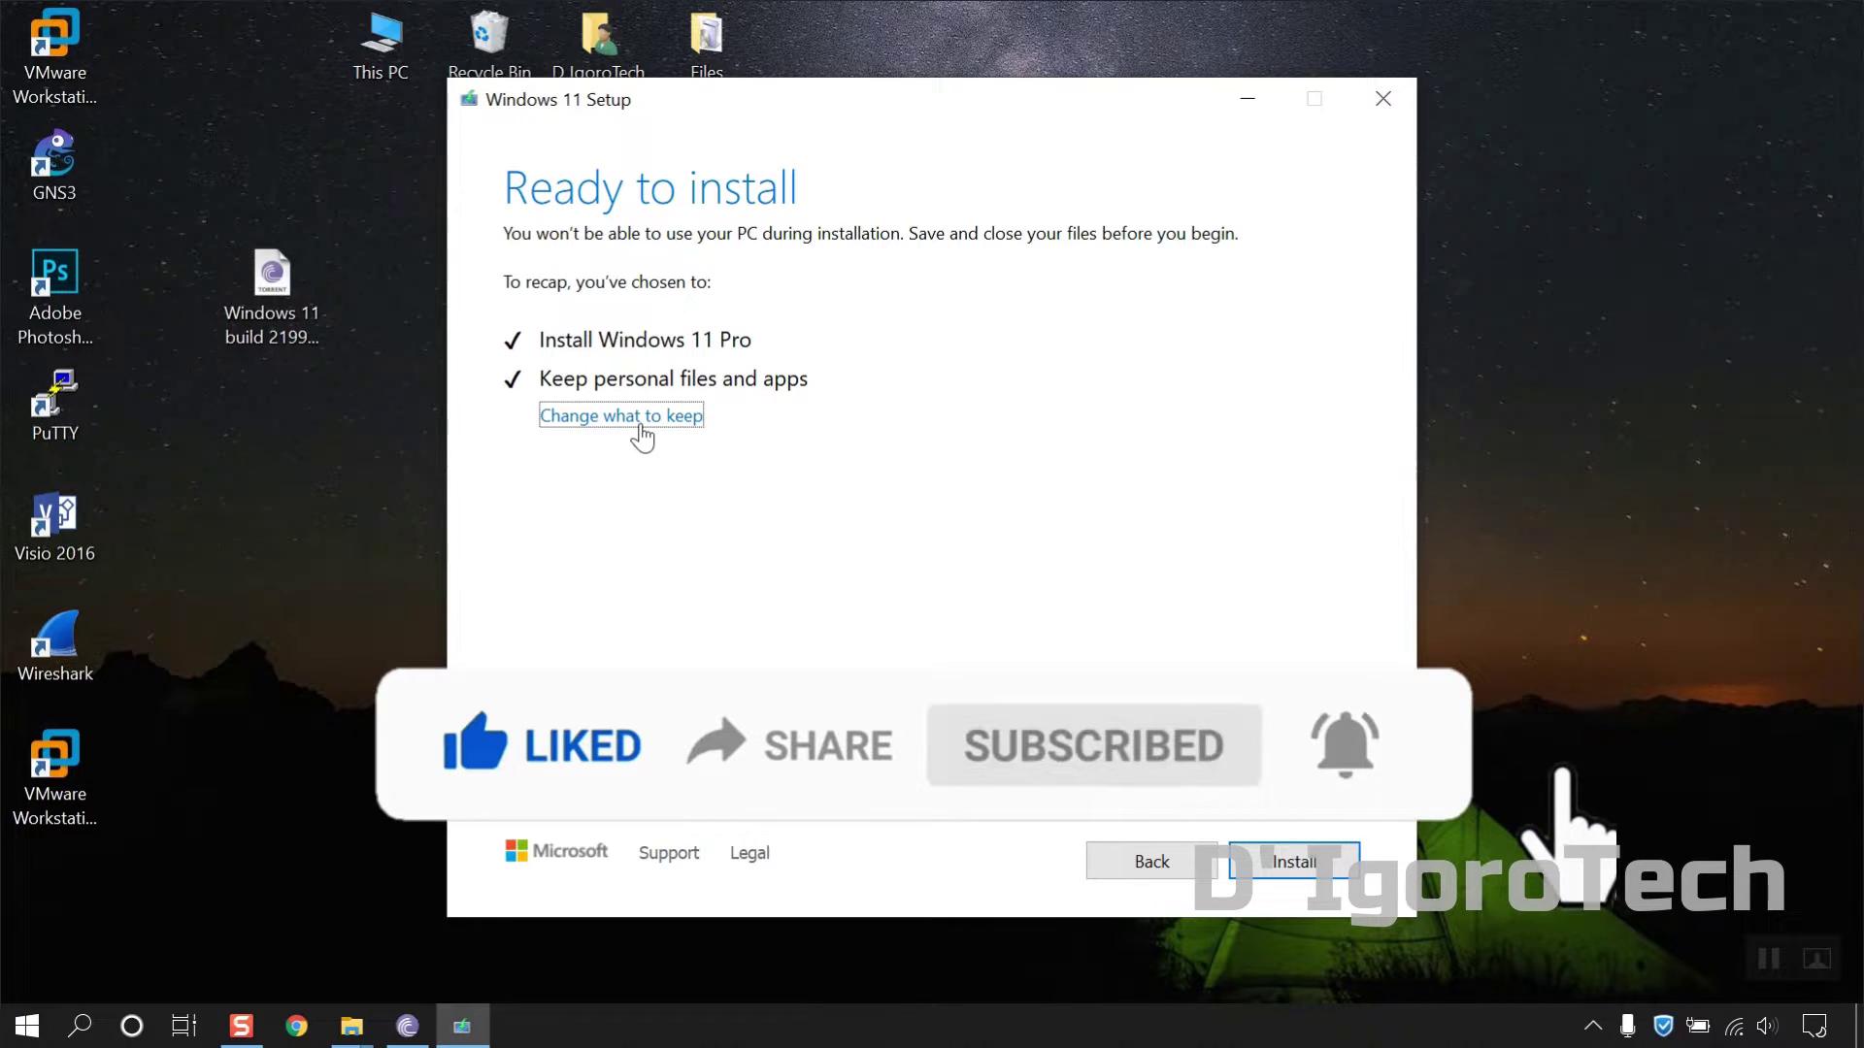
pyautogui.click(642, 434)
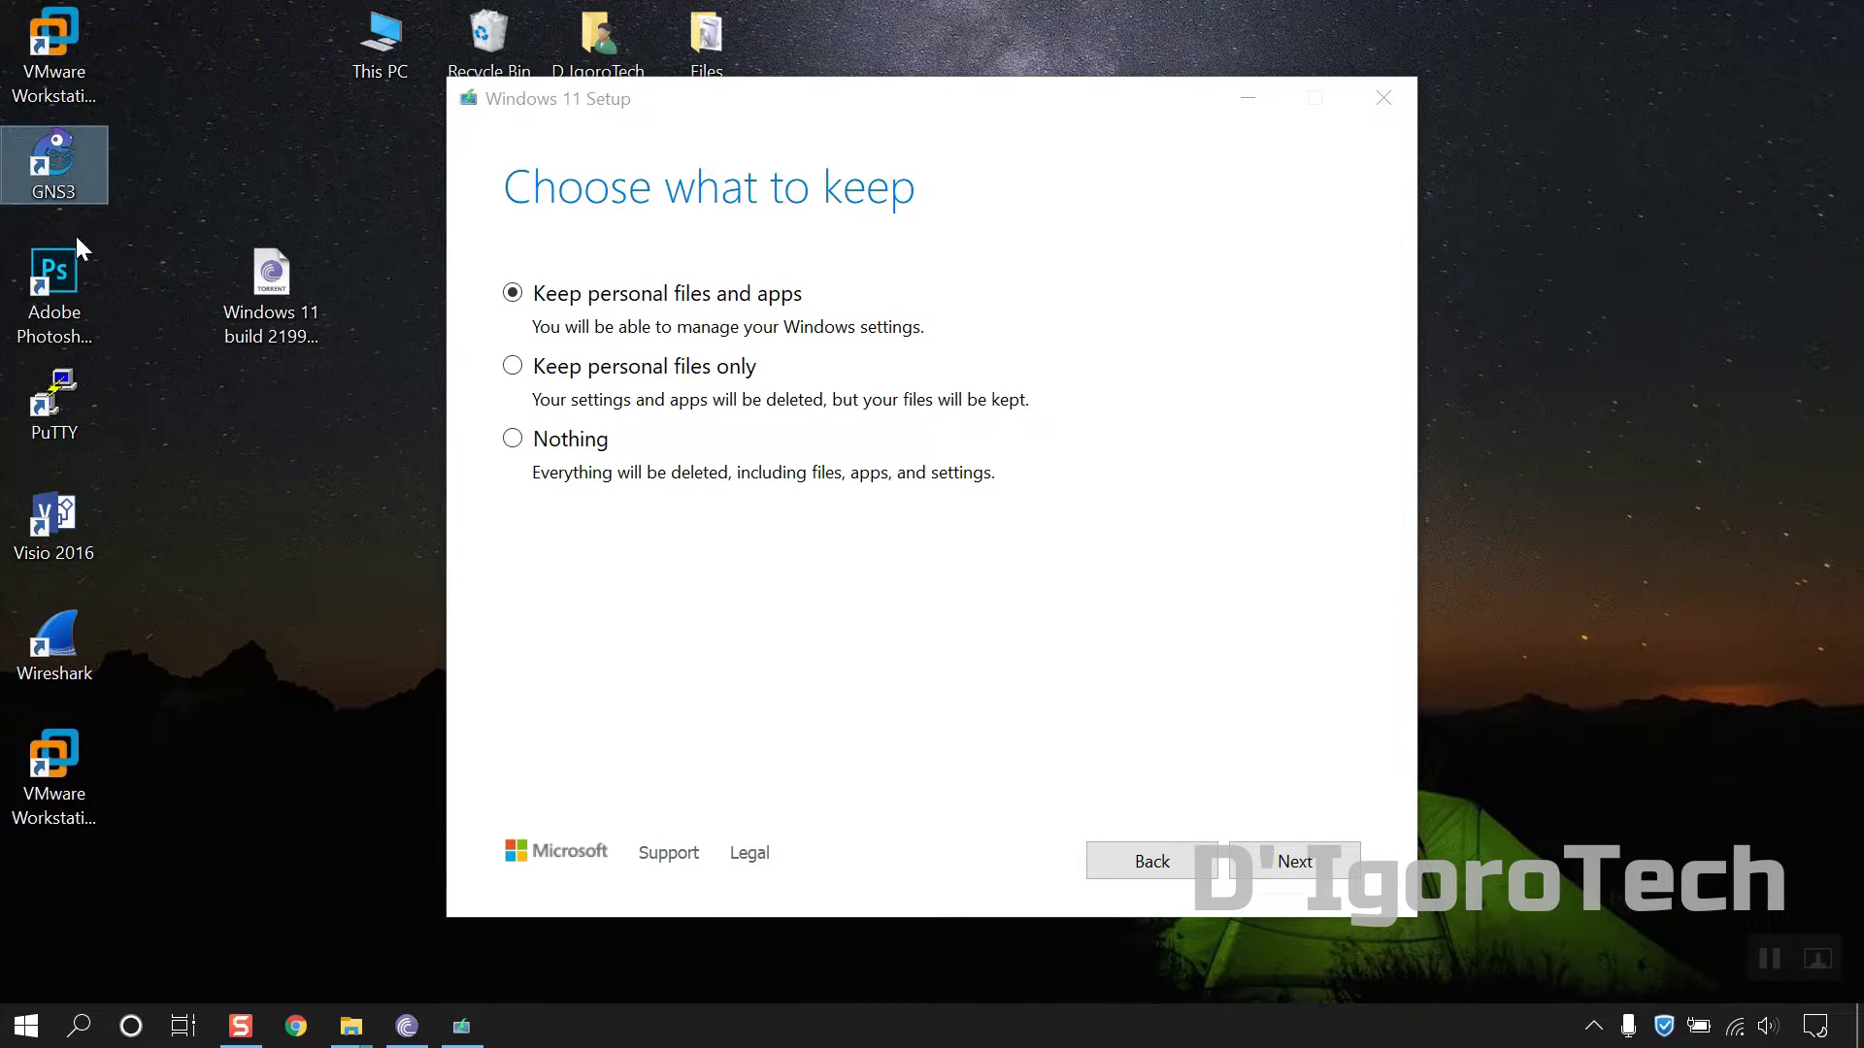
# Step: Confirm keeping personal files and apps, then start the Windows 11 Pro installation
pyautogui.click(1283, 860)
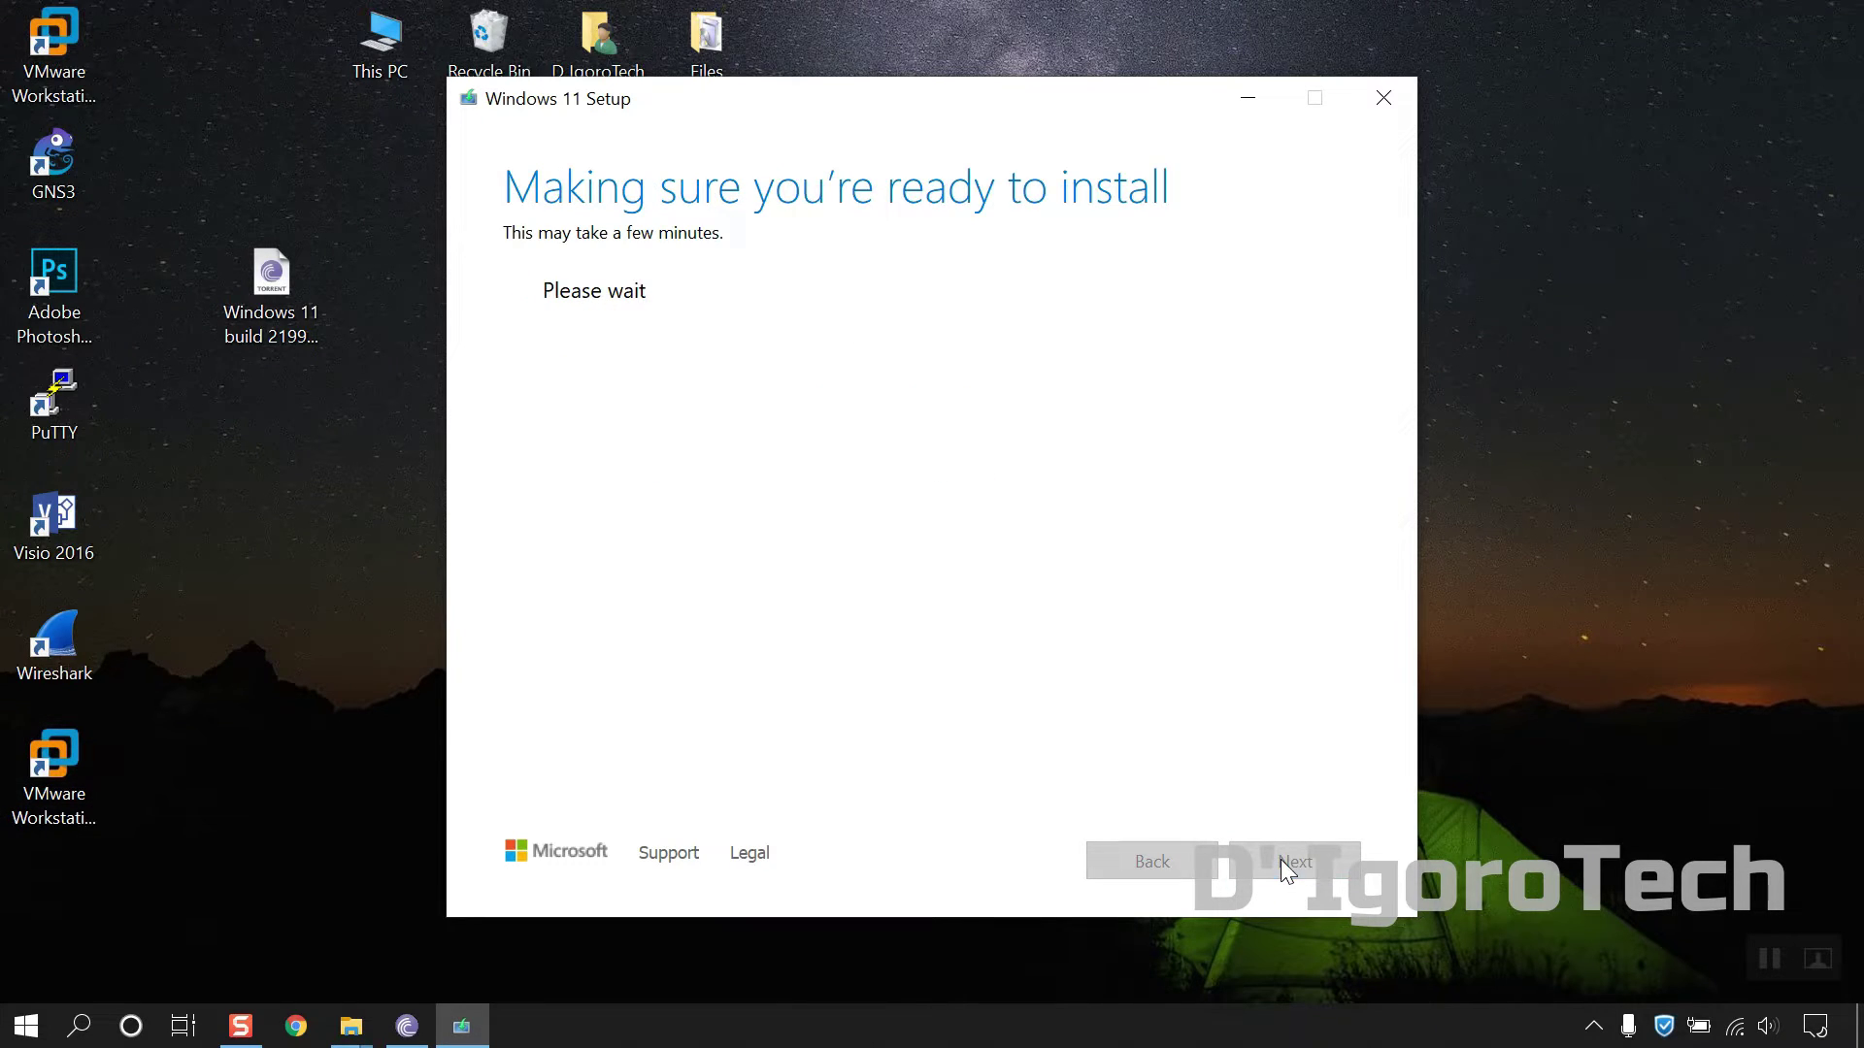
pyautogui.click(1301, 862)
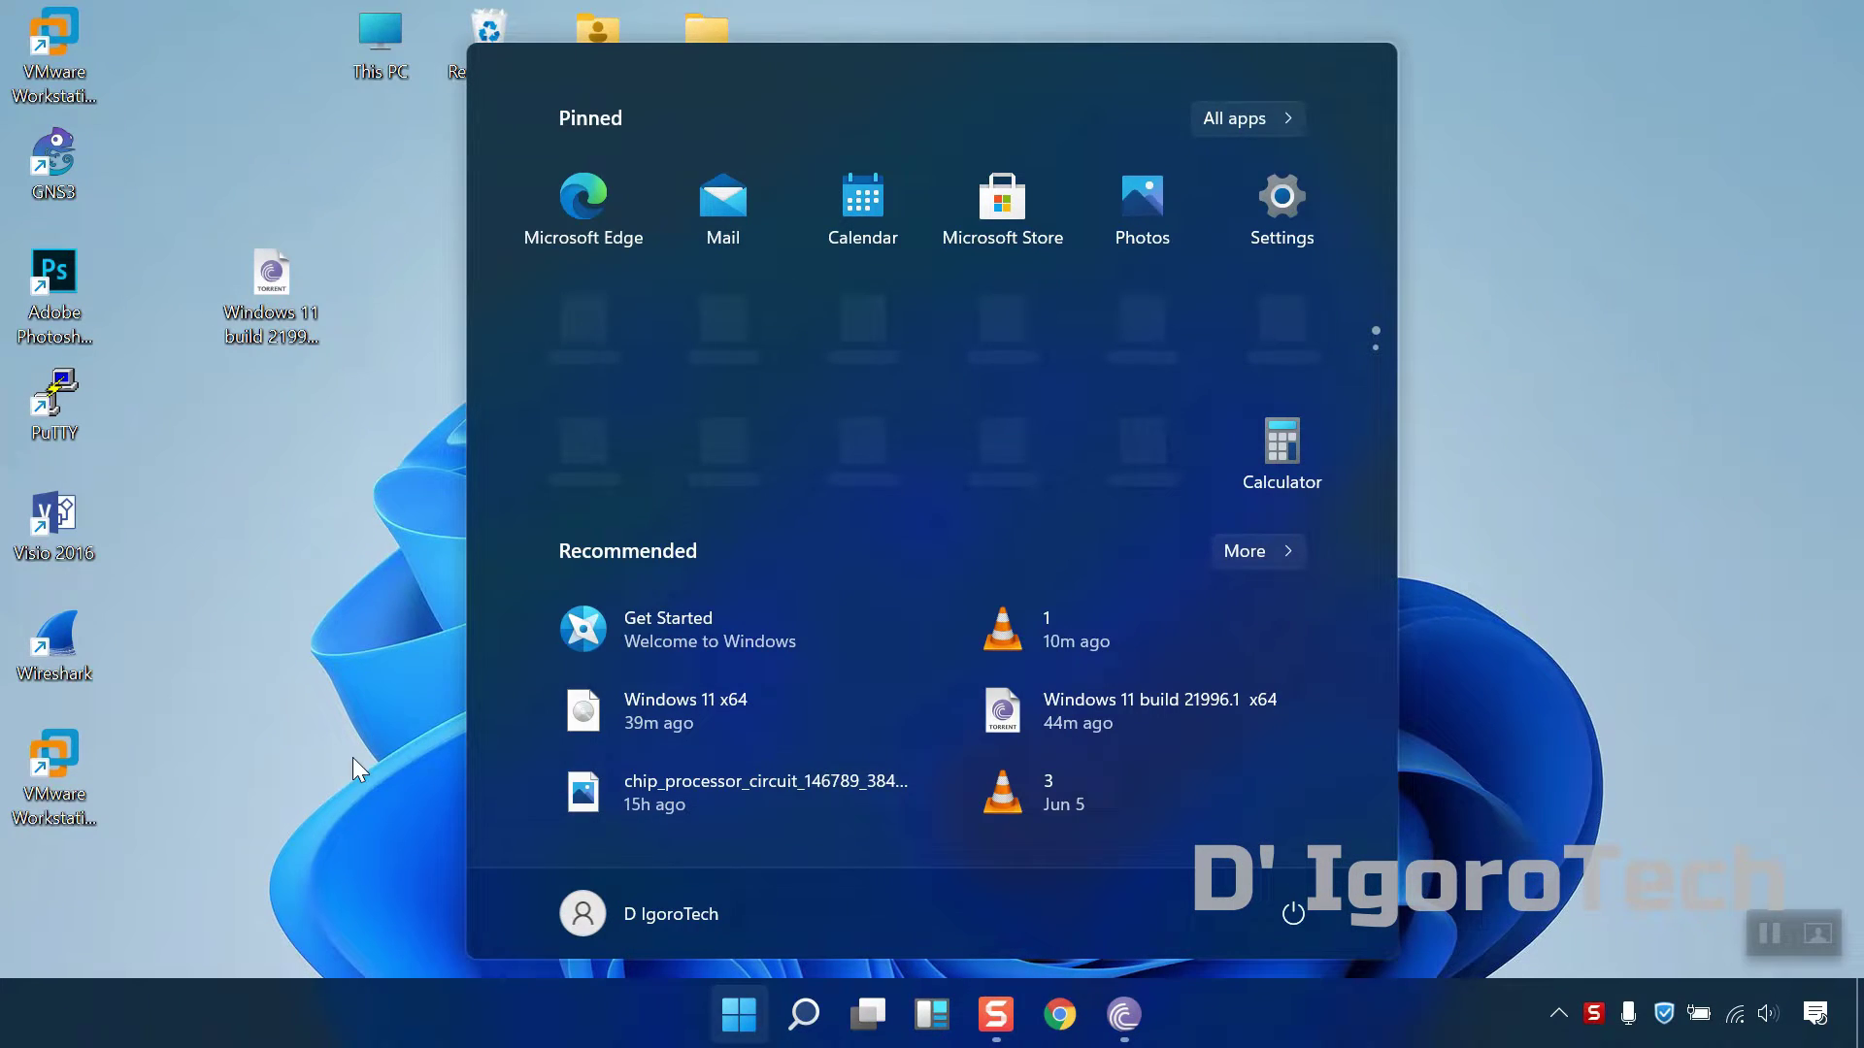
# Step: Run winver from Search to confirm Windows 11 Pro, OS Build 21996.1, then close About Windows
pyautogui.click(352, 757)
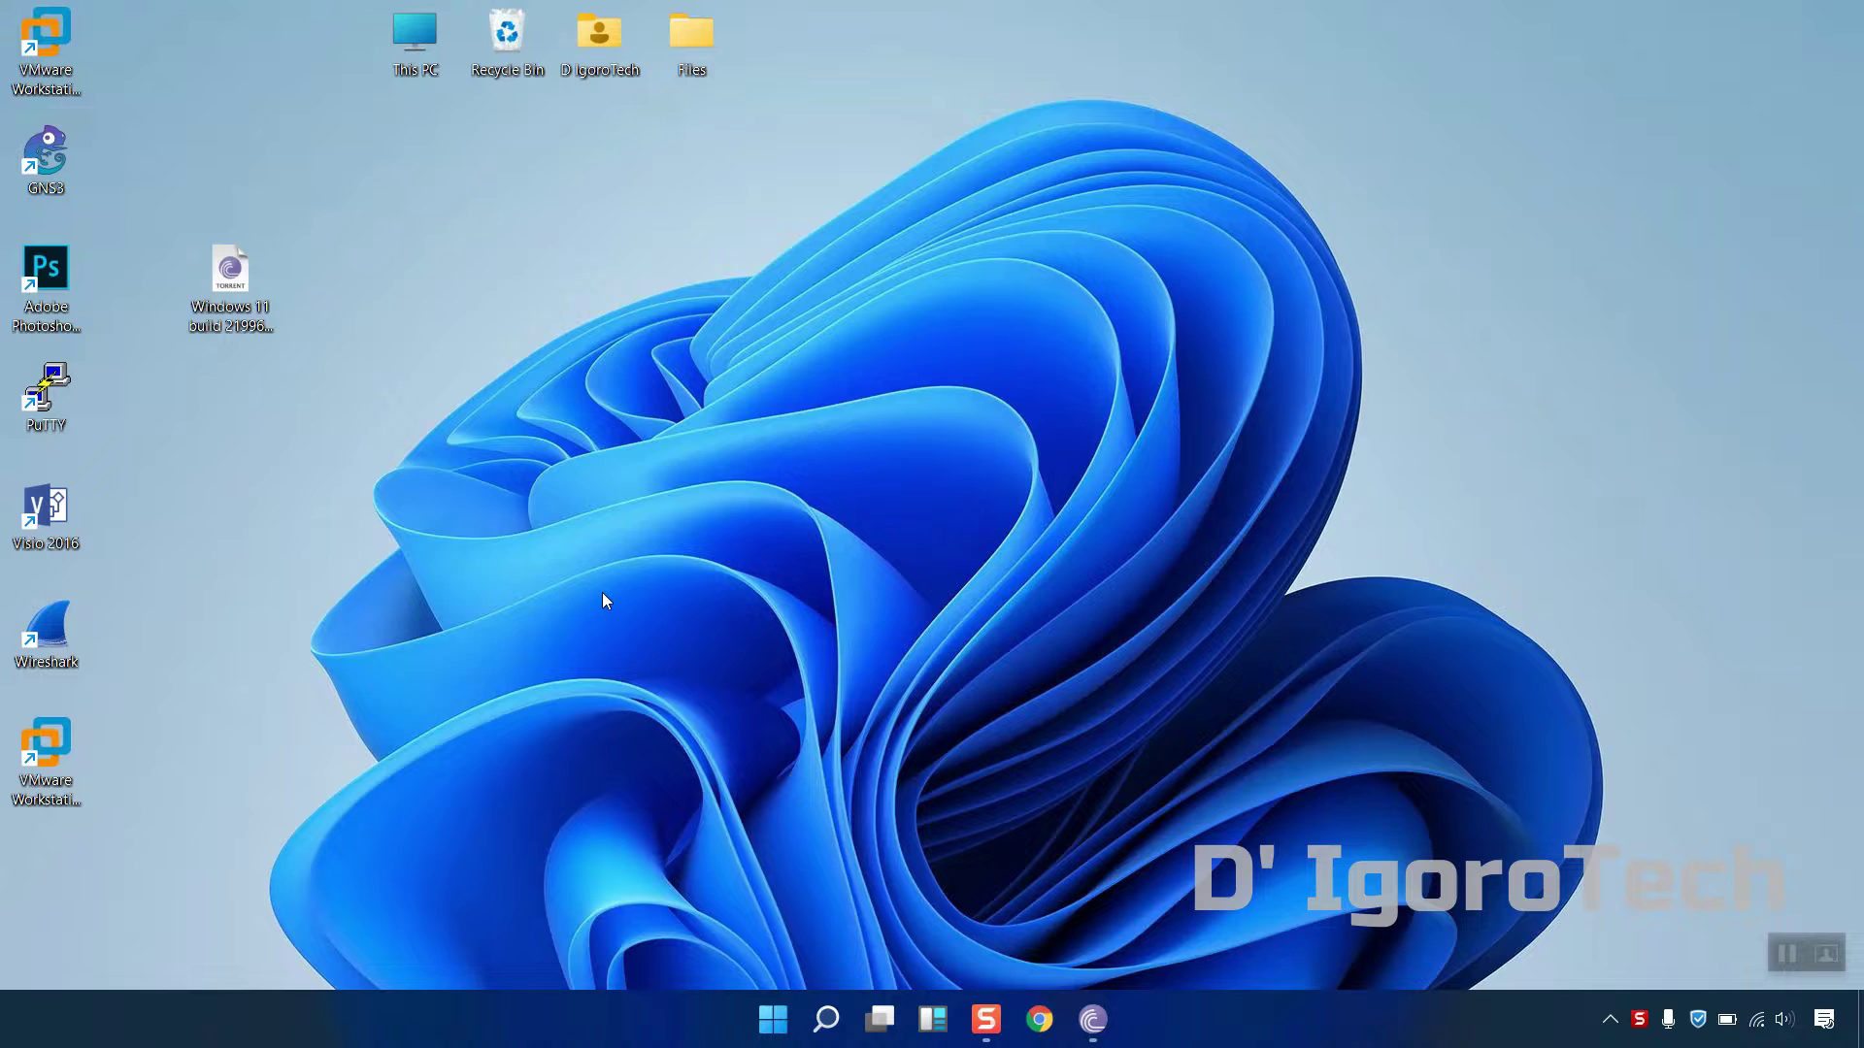
pyautogui.click(826, 1018)
pyautogui.write('weather')
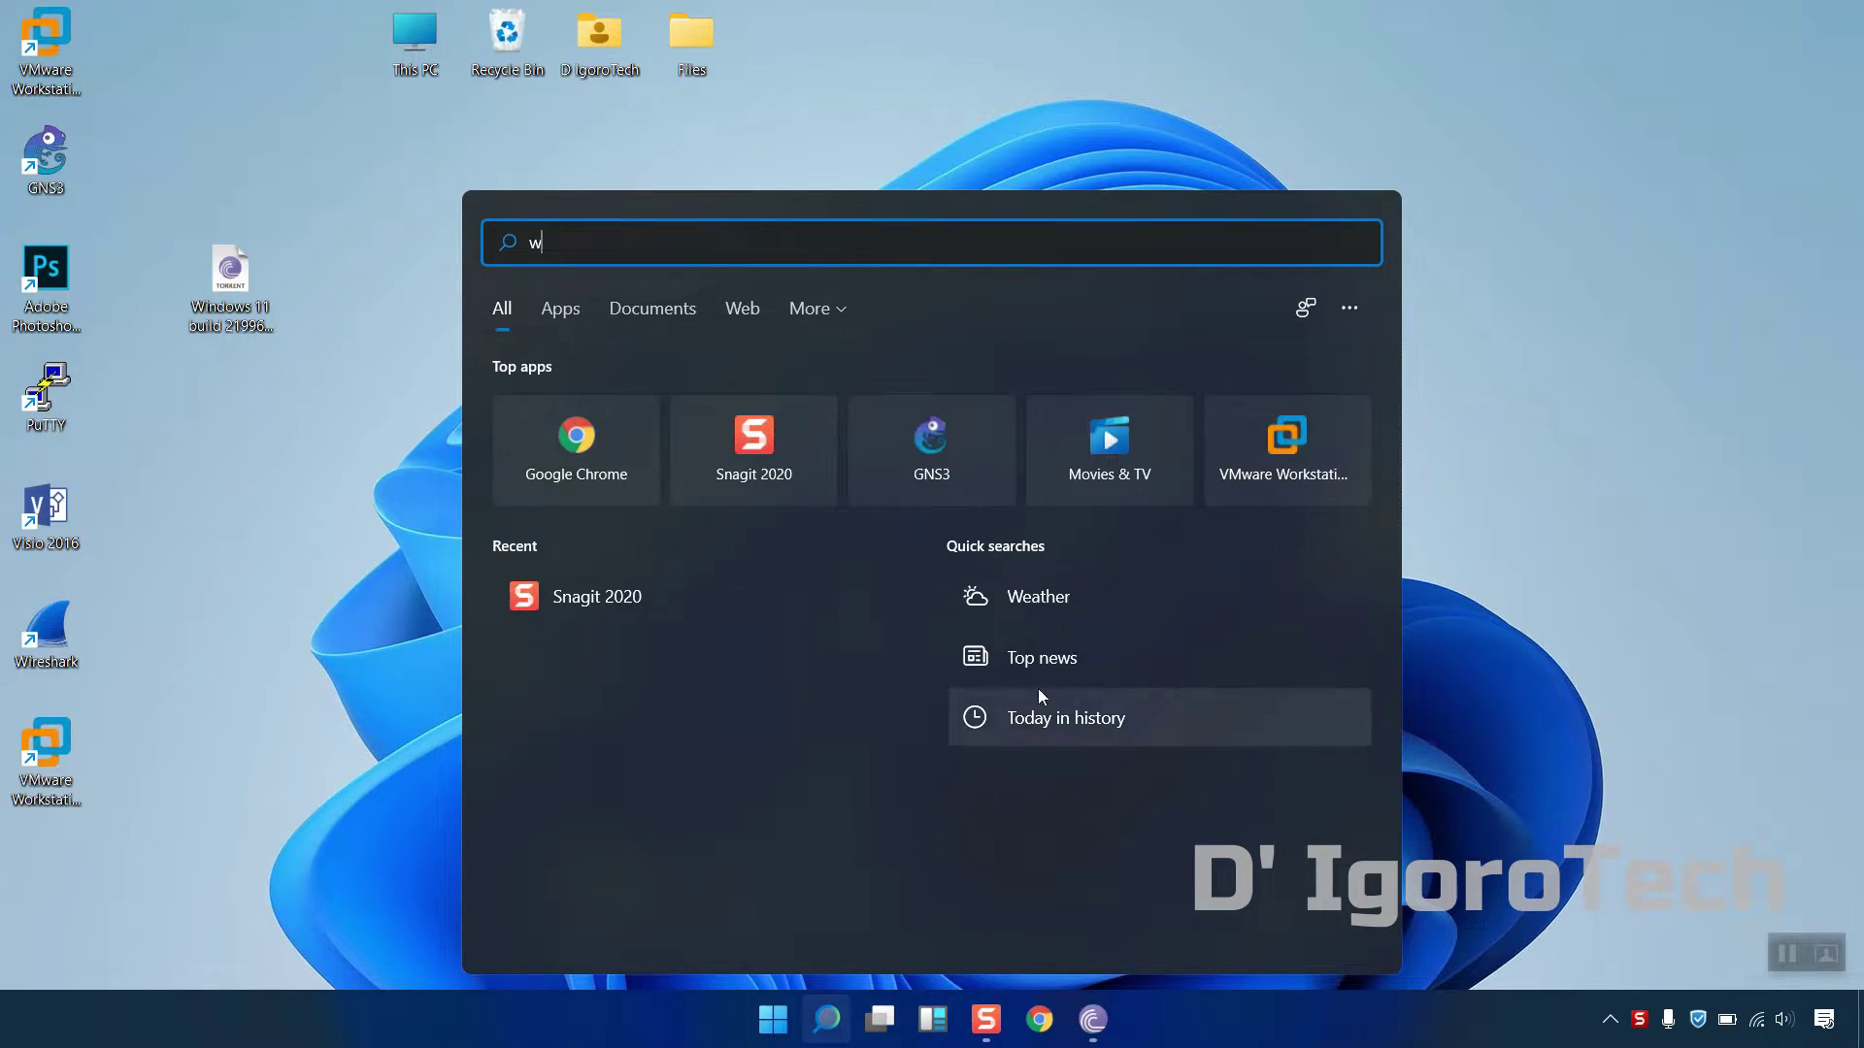
pyautogui.press('BackSpace')
pyautogui.press('BackSpace')
pyautogui.press('BackSpace')
pyautogui.press('BackSpace')
pyautogui.press('BackSpace')
pyautogui.press('BackSpace')
pyautogui.write('inver')
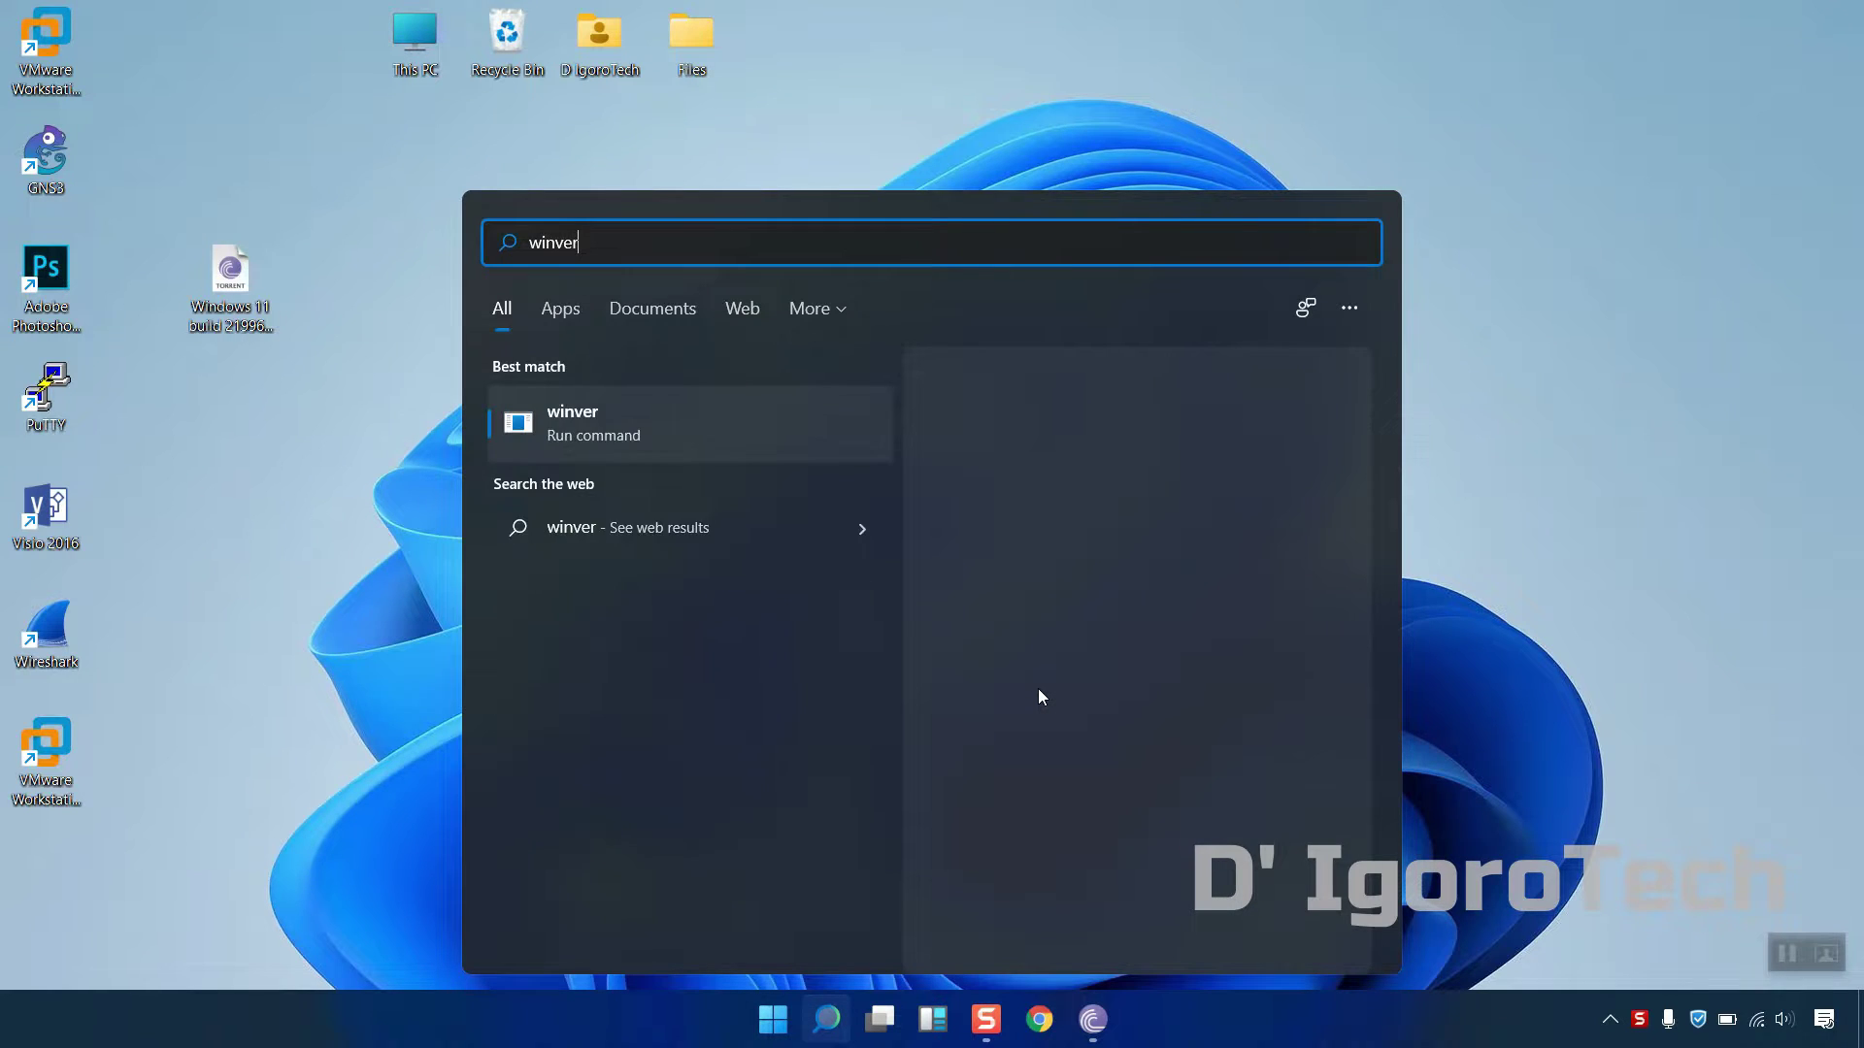
pyautogui.press('Return')
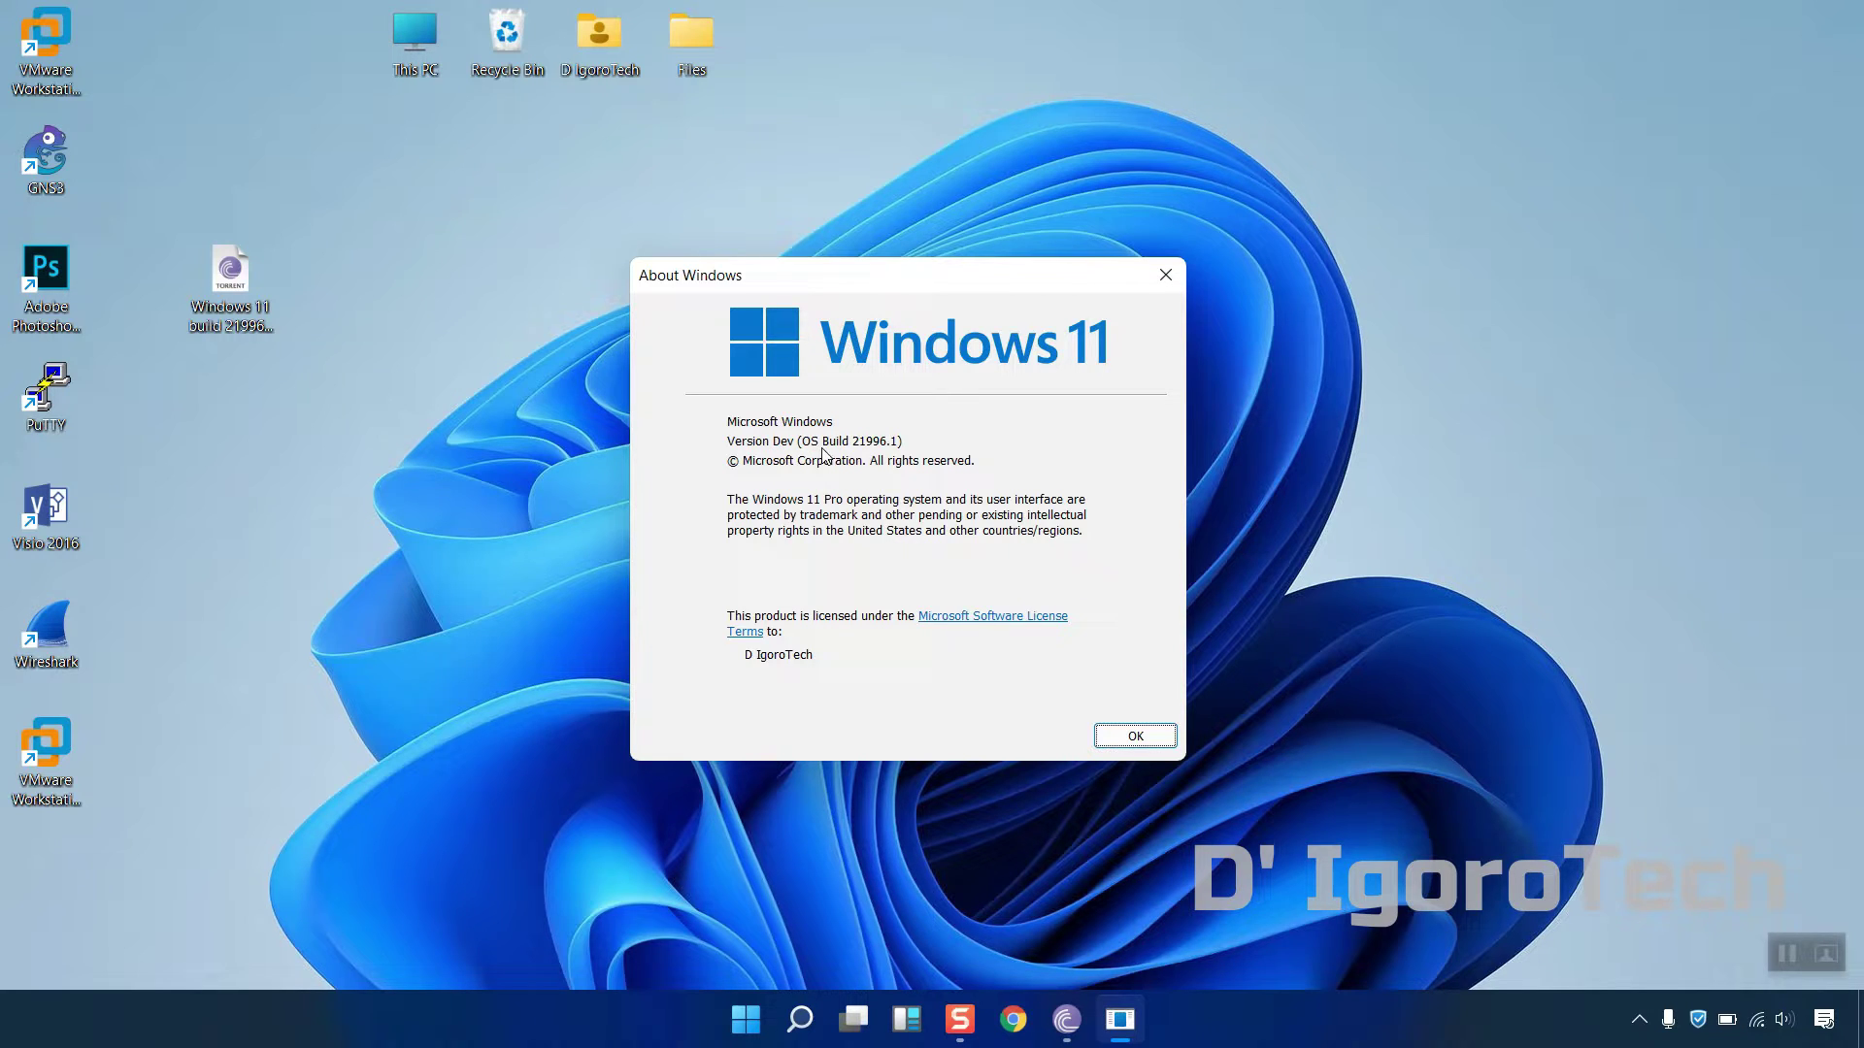
pyautogui.click(1134, 736)
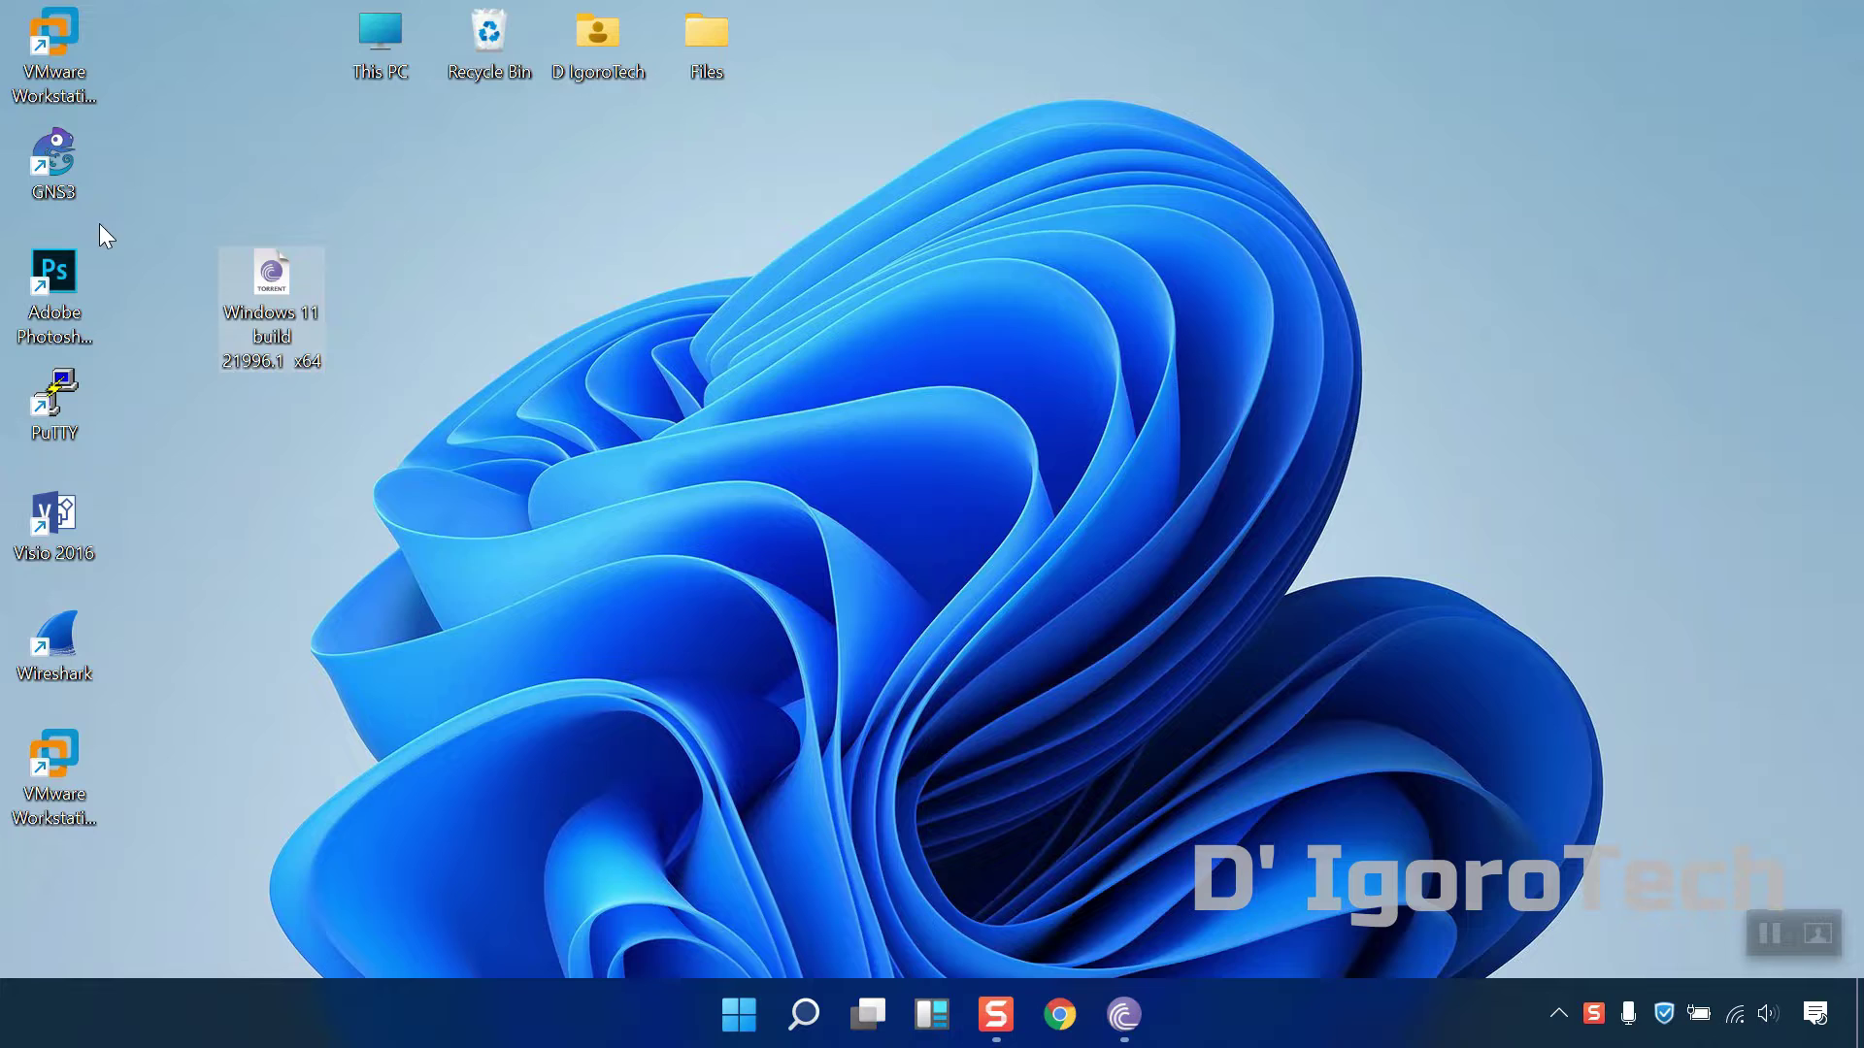
pyautogui.click(37, 319)
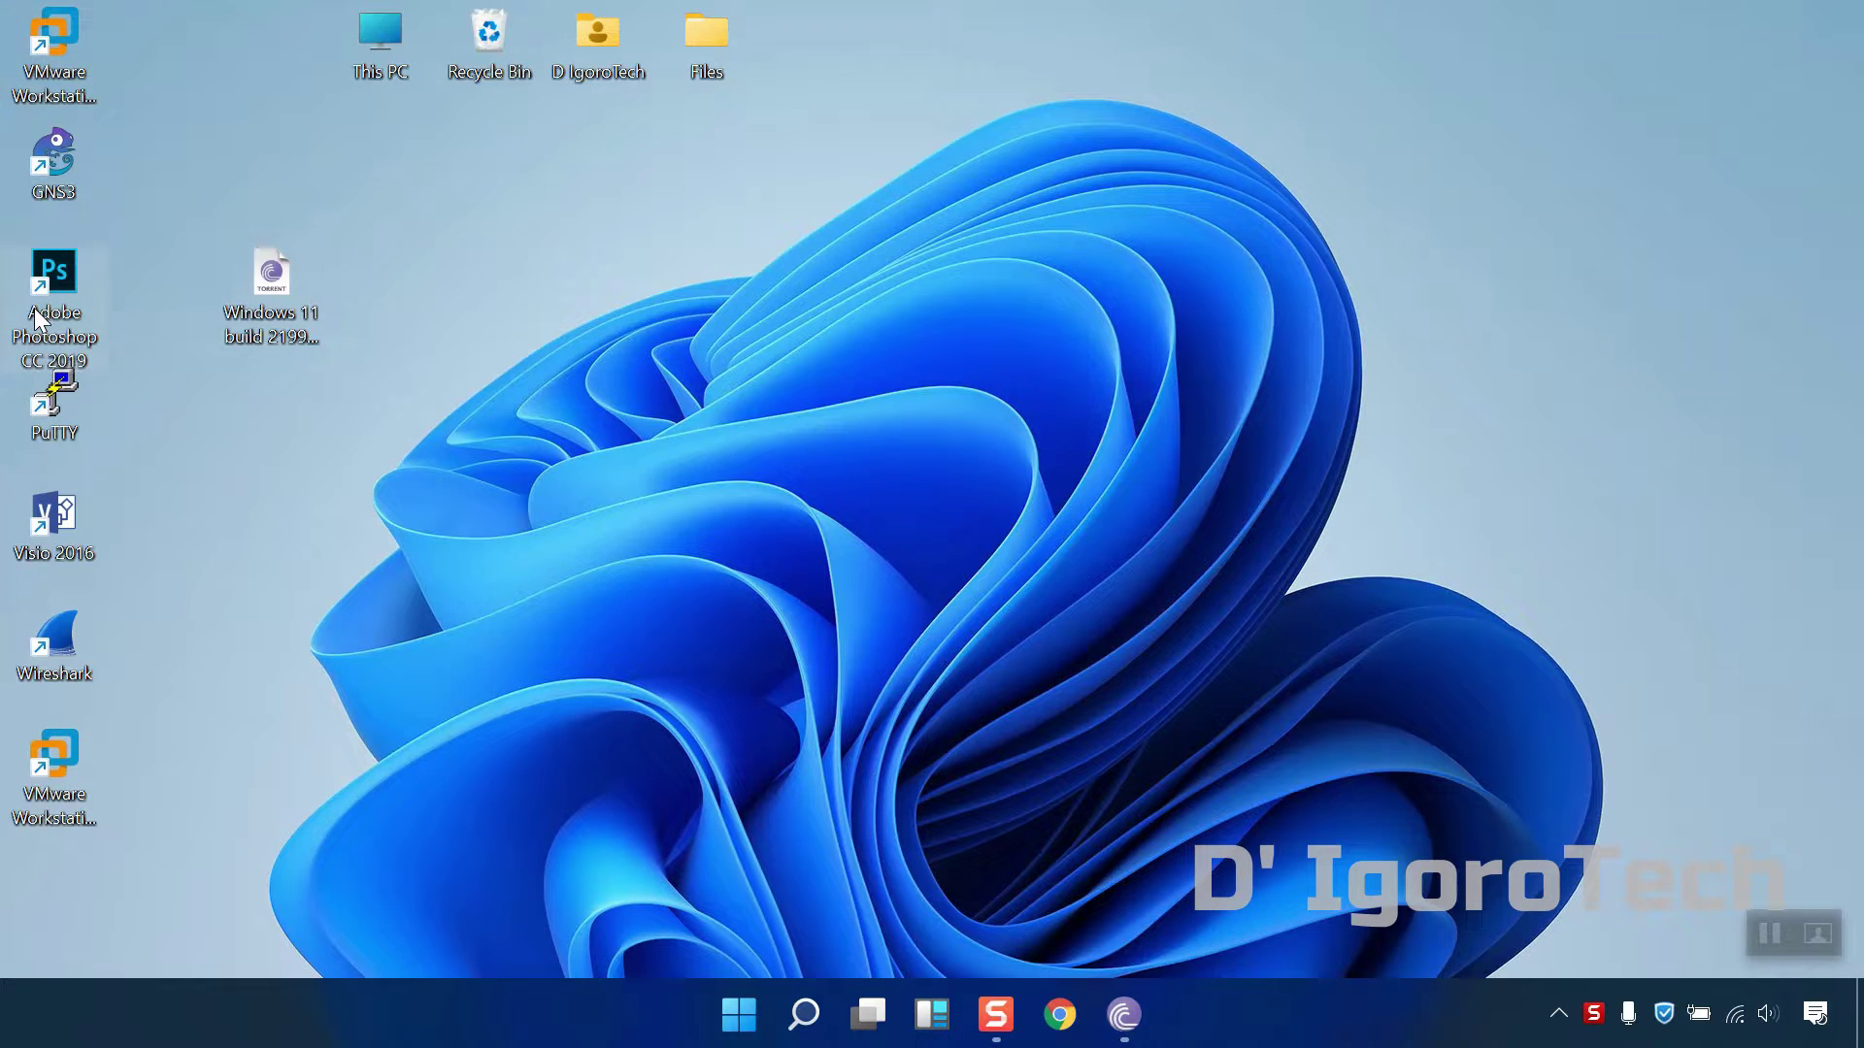
pyautogui.doubleClick(39, 181)
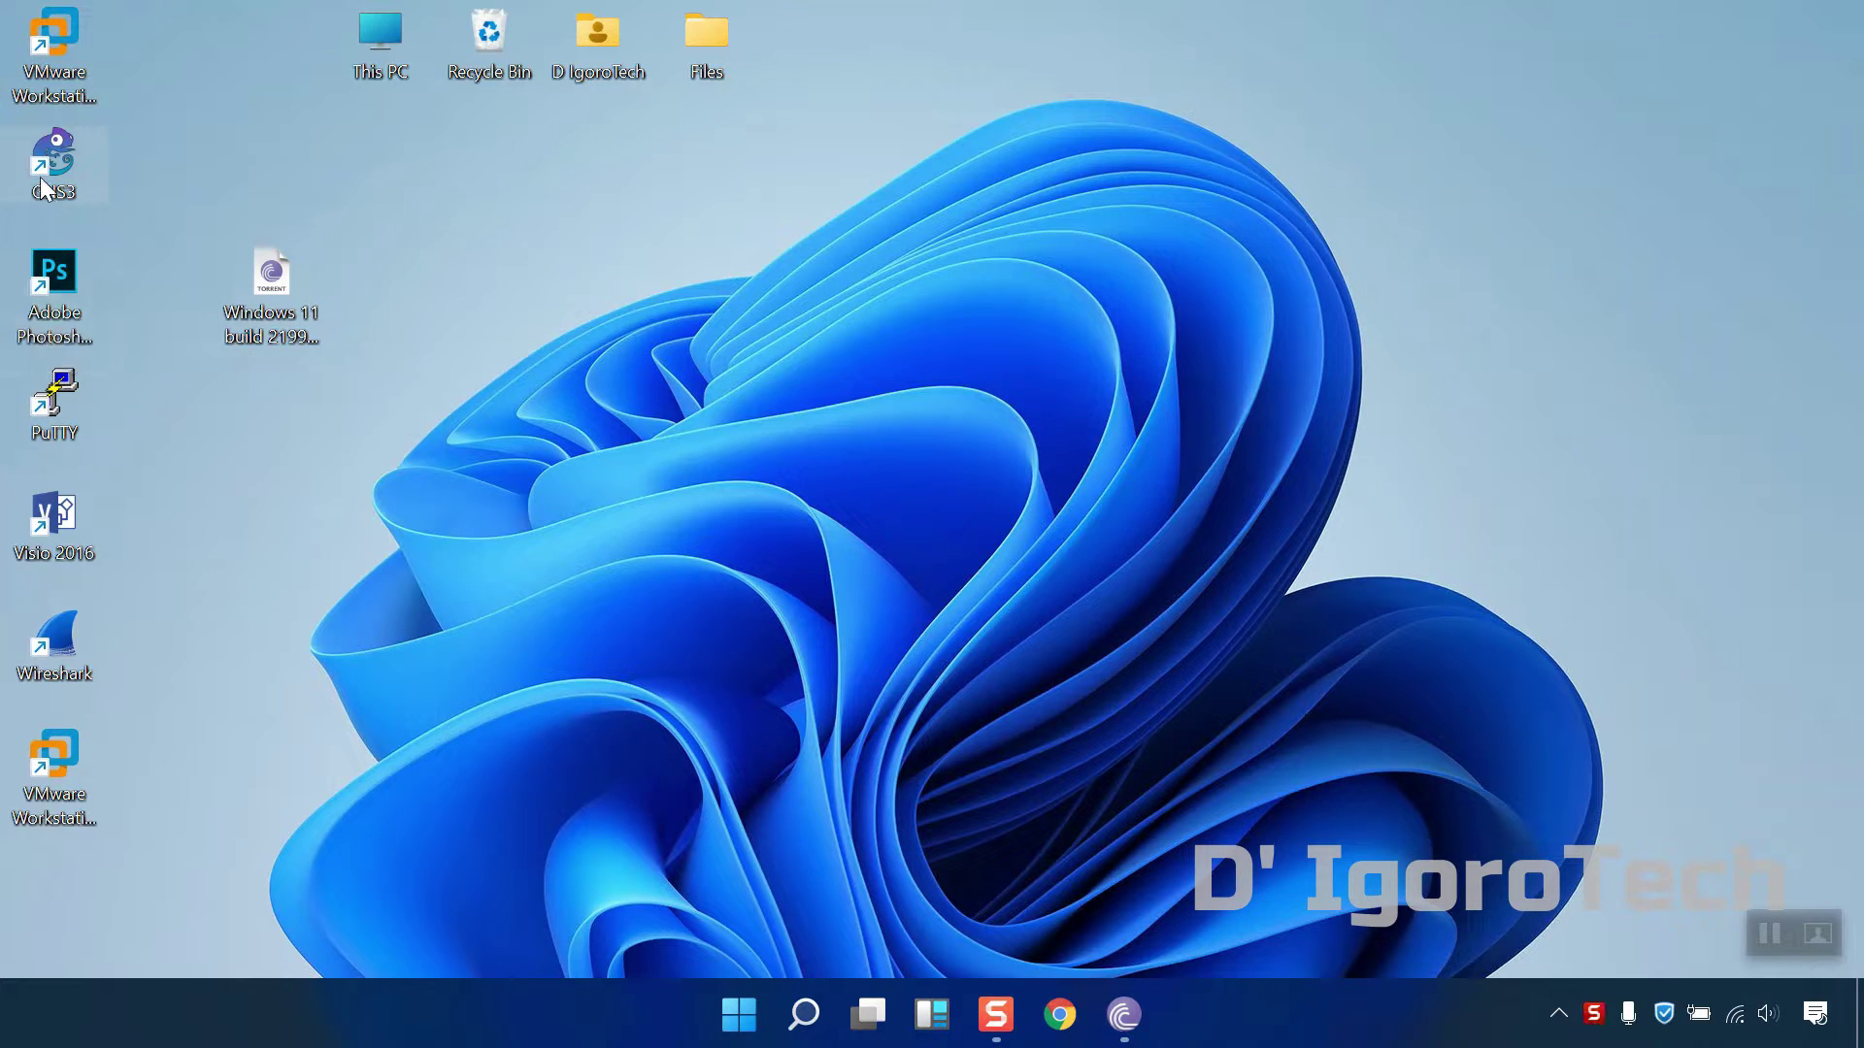
pyautogui.doubleClick(708, 37)
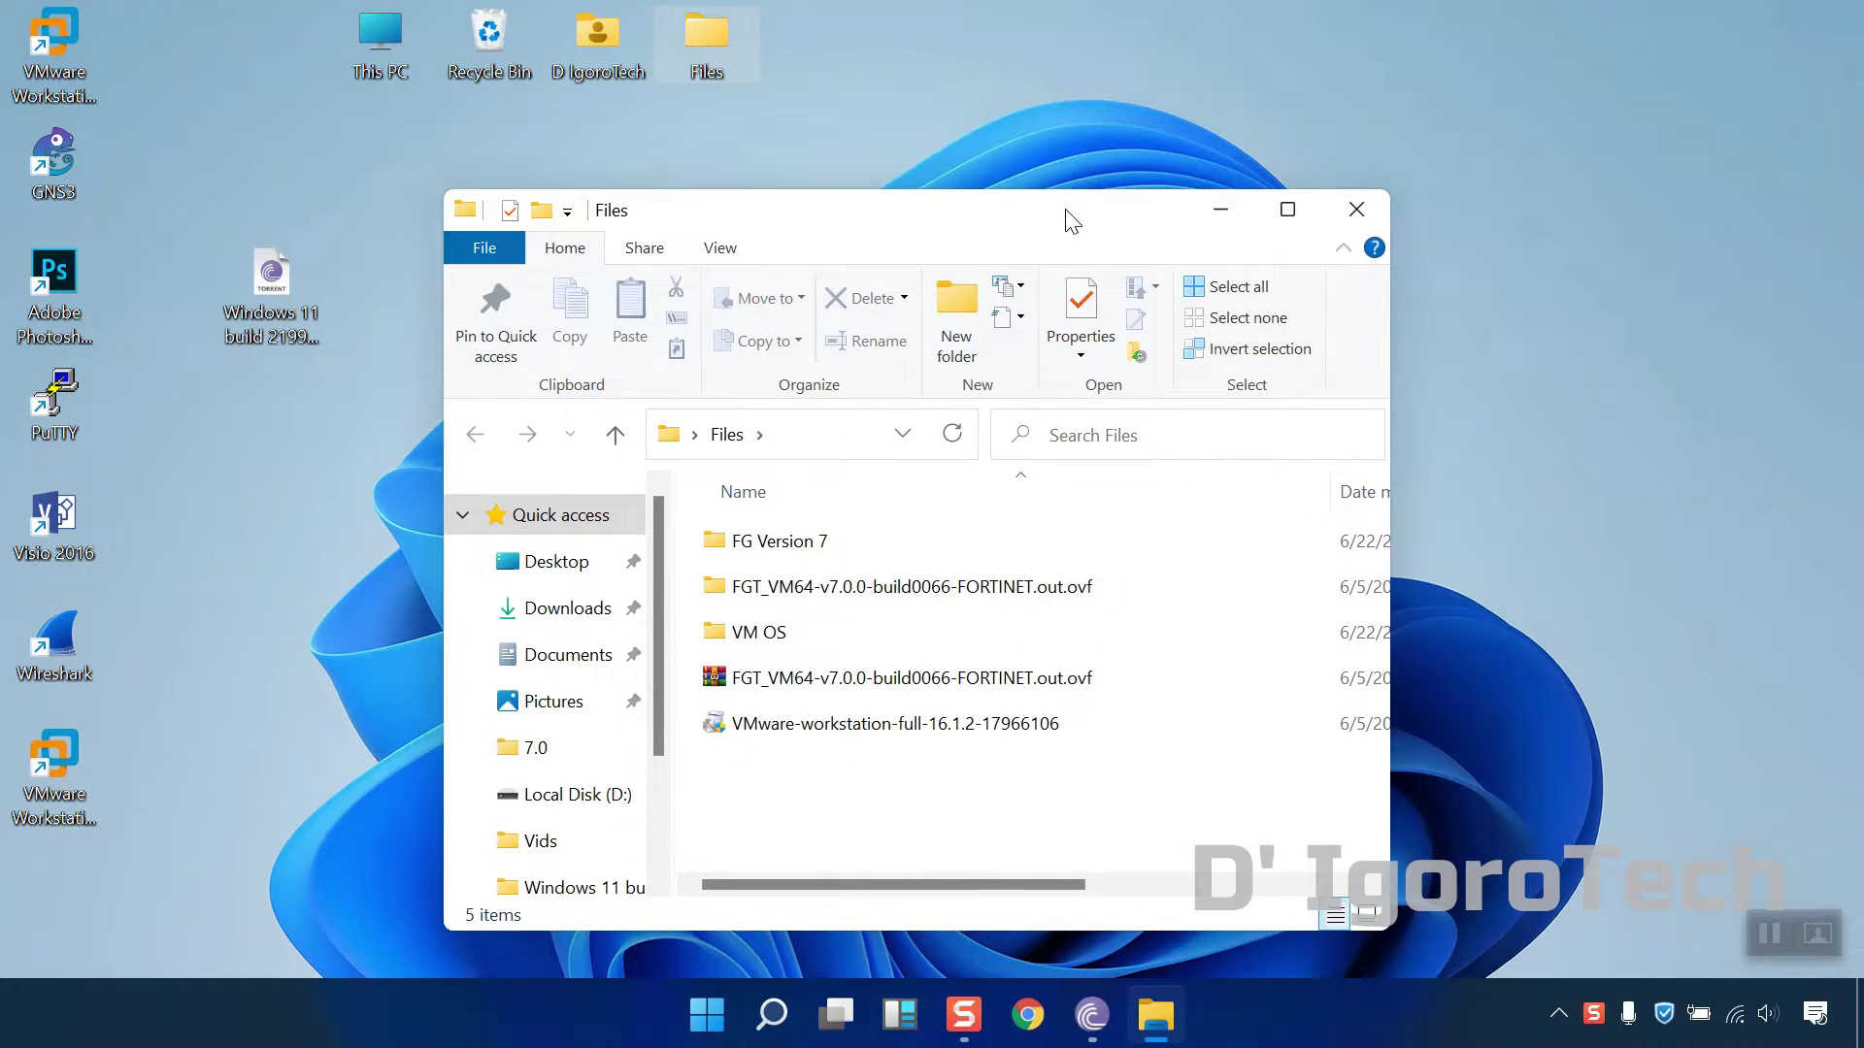
pyautogui.click(1356, 210)
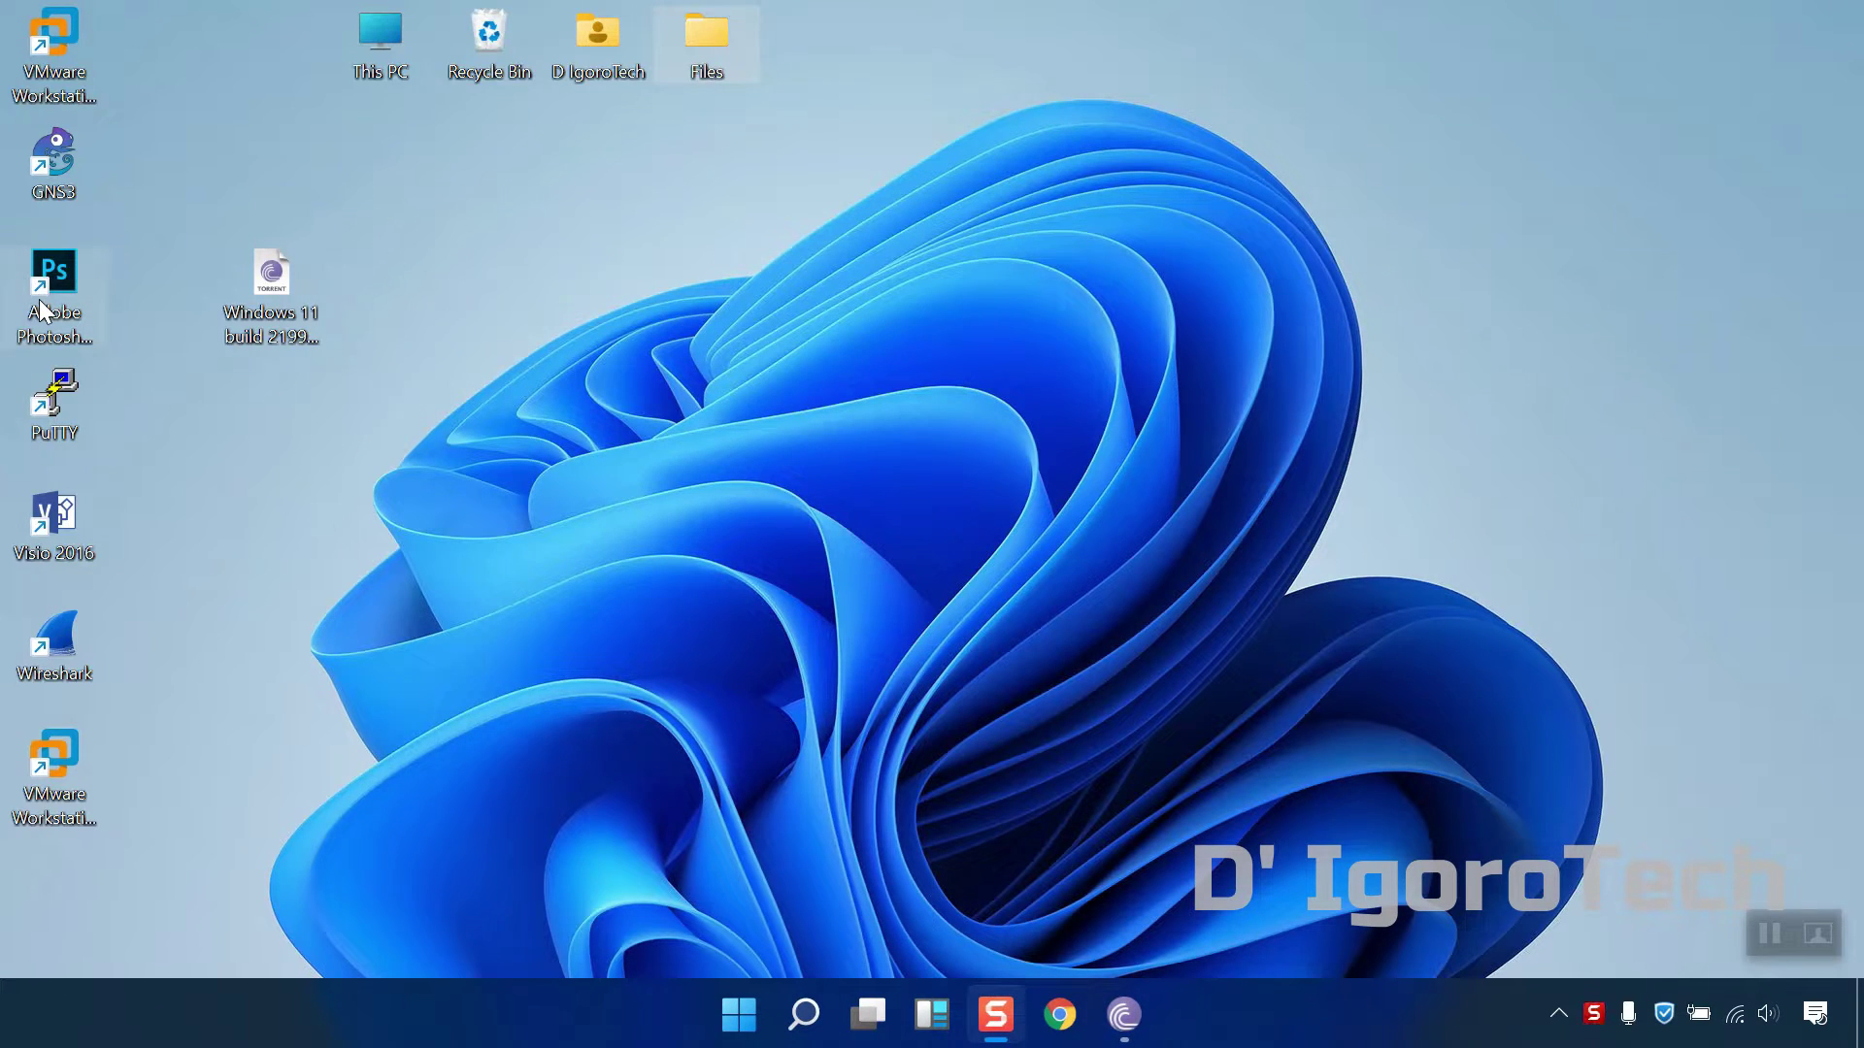
pyautogui.doubleClick(50, 770)
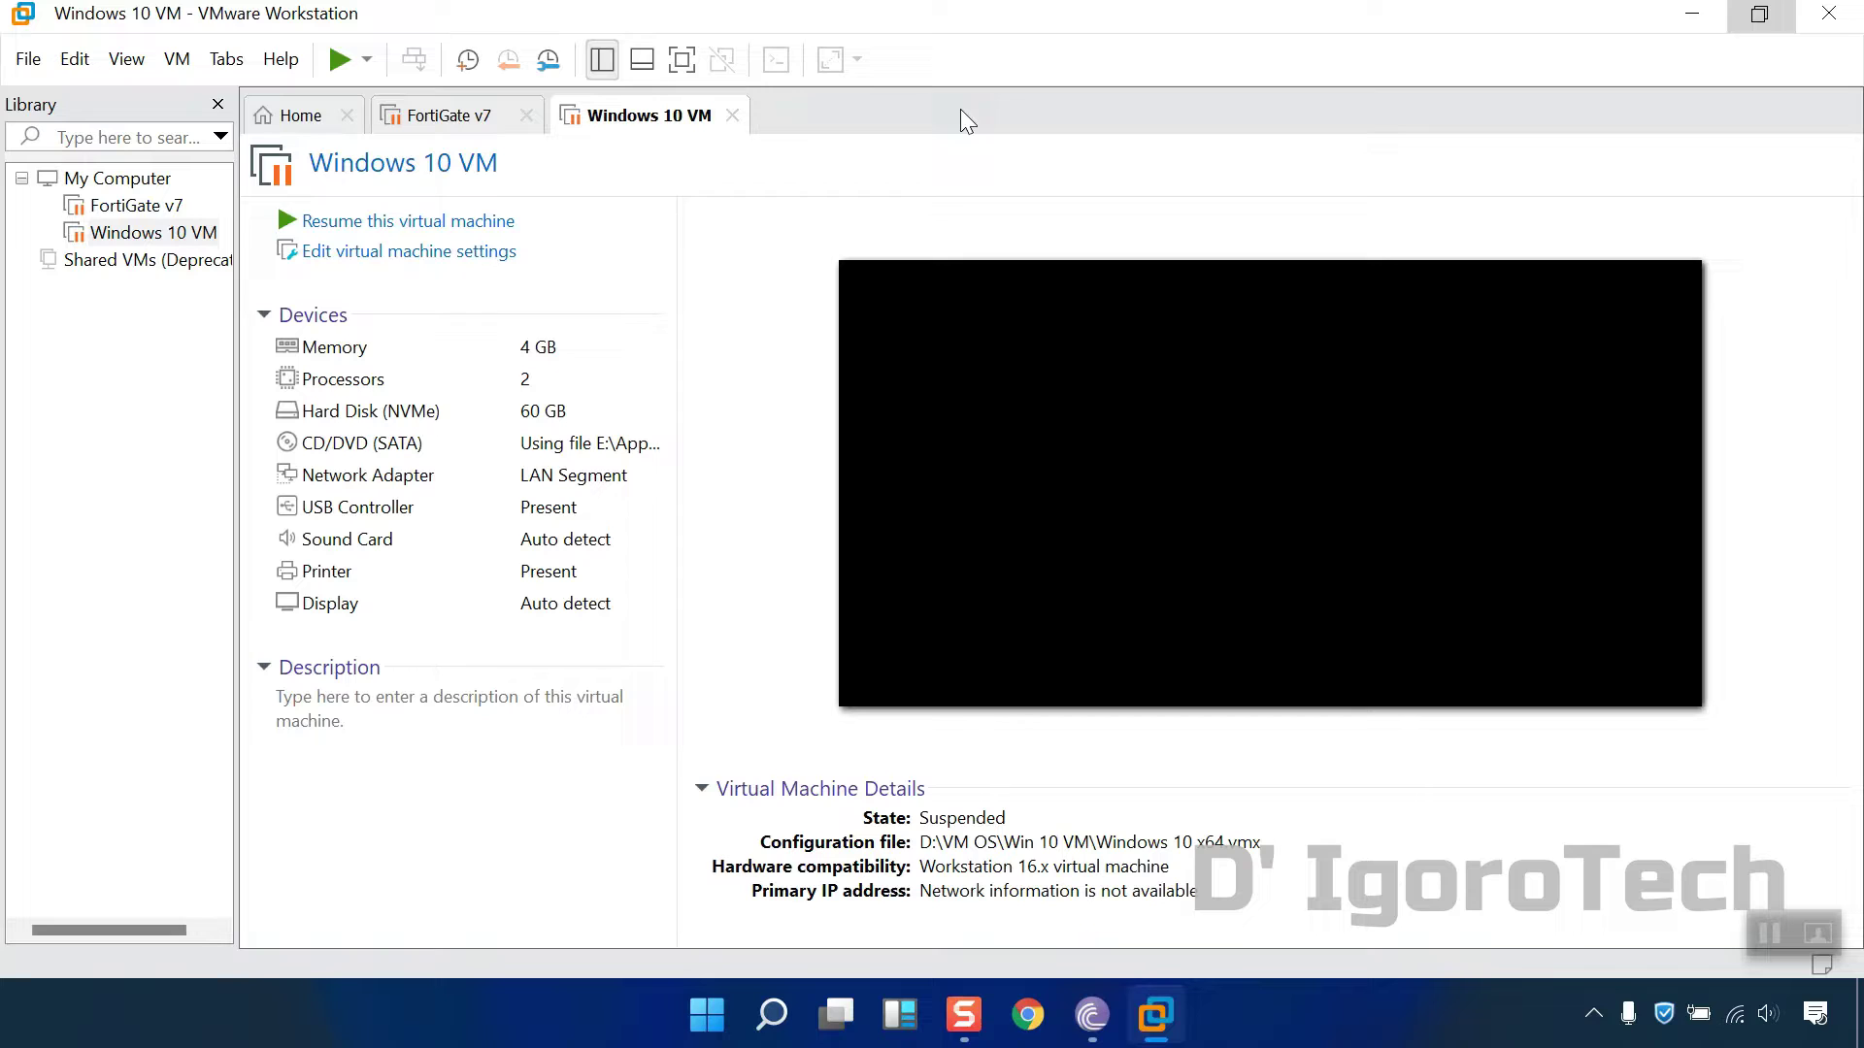
pyautogui.click(1829, 13)
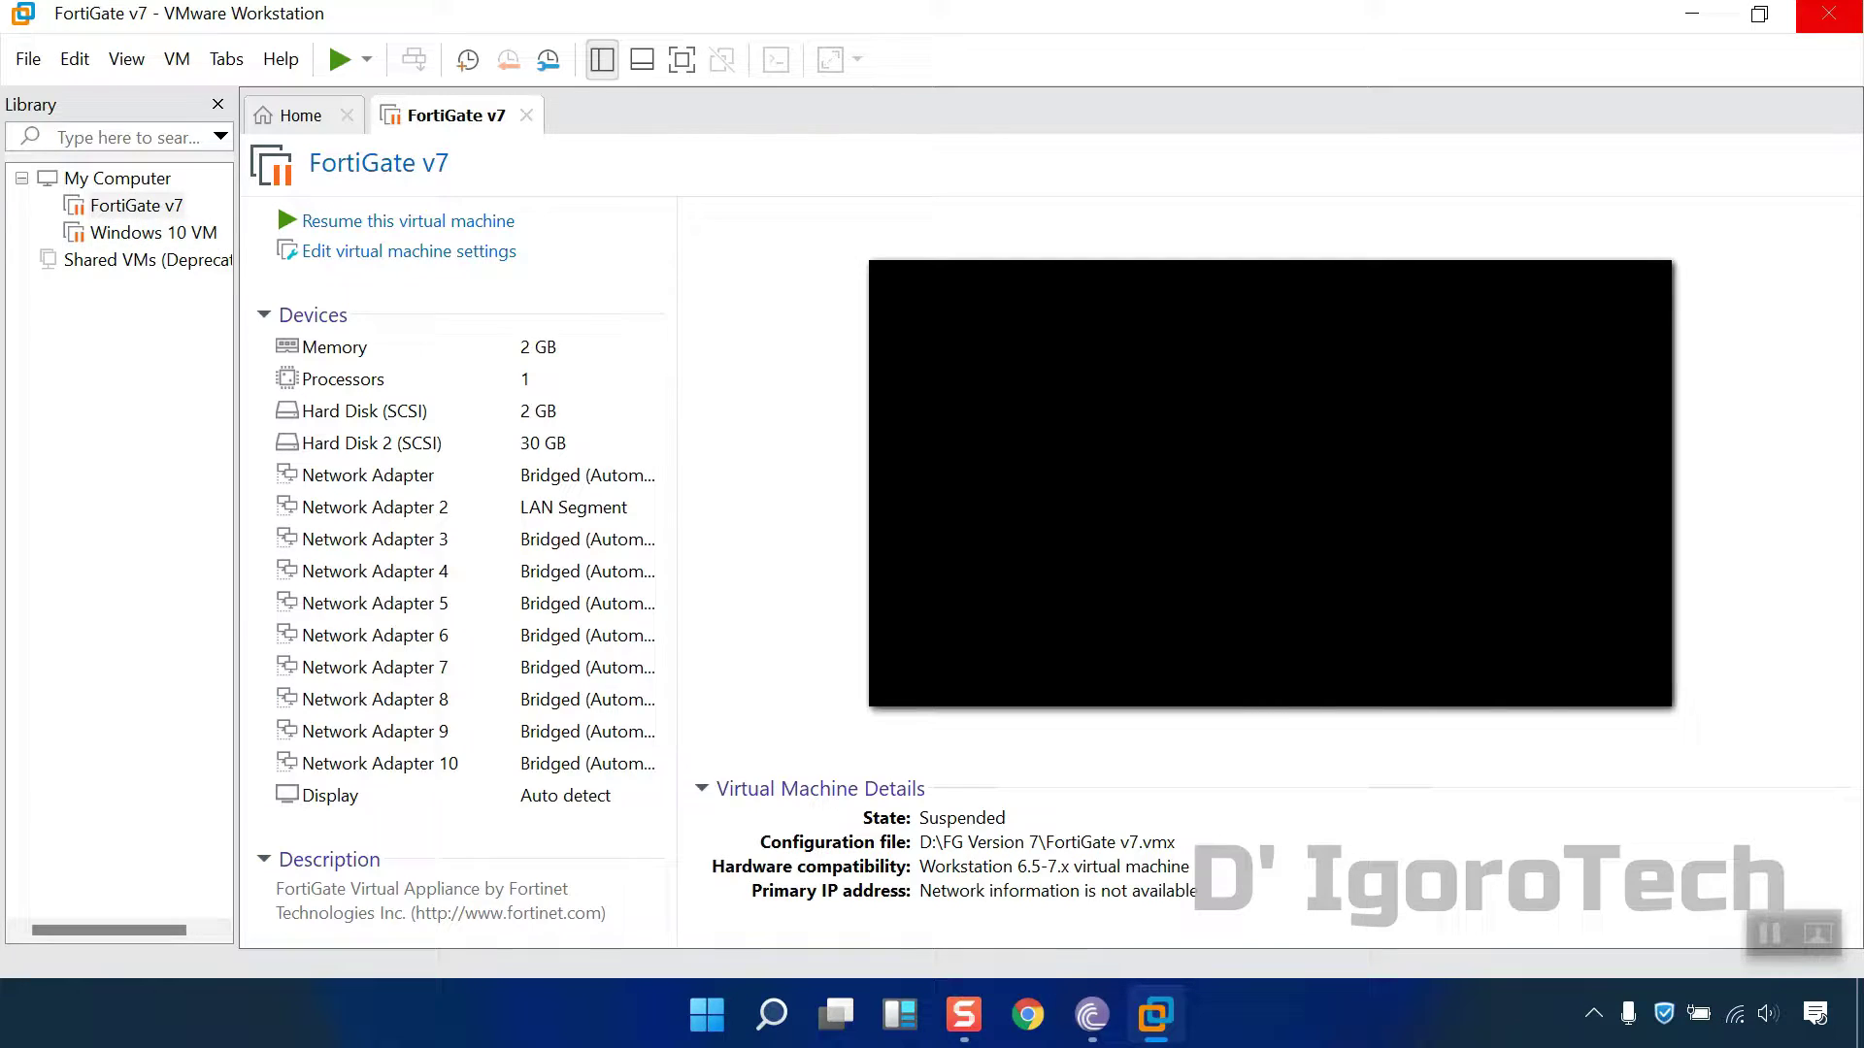
pyautogui.click(1829, 14)
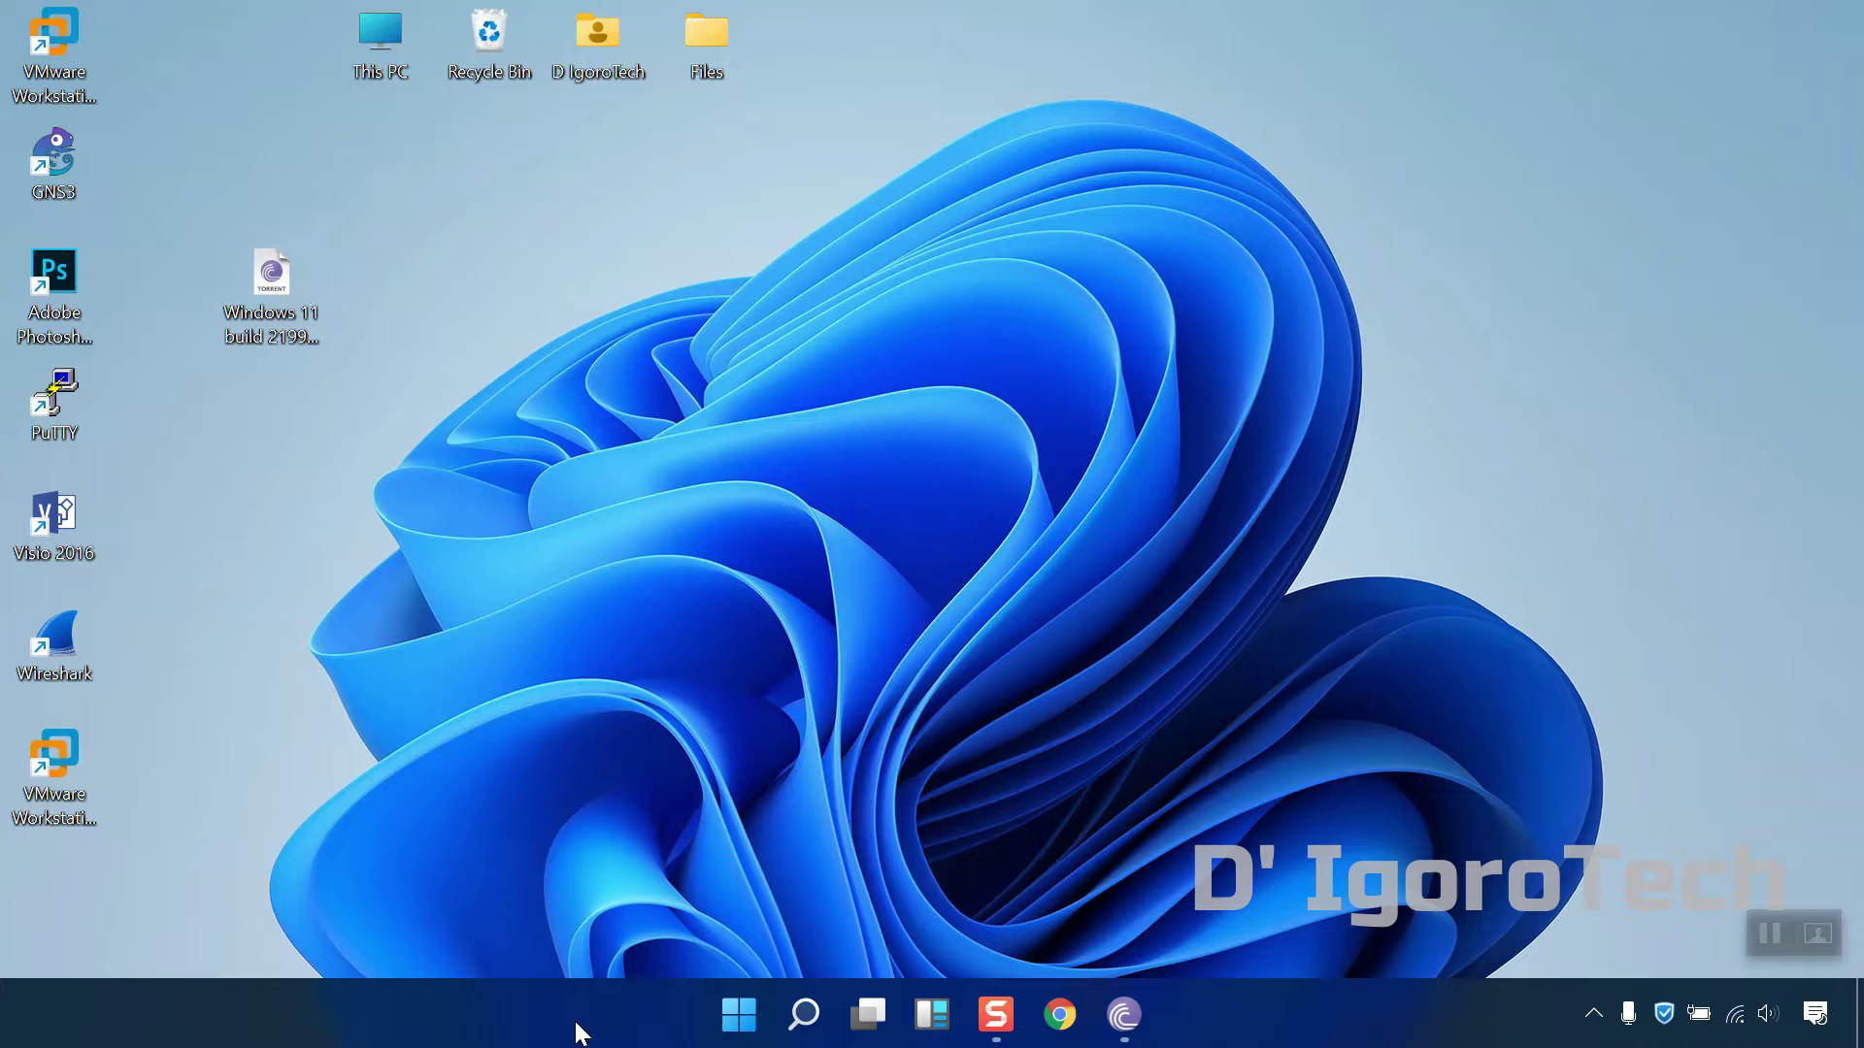
# Step: Set Taskbar alignment to Left in Personalization > Taskbar, then close Settings
pyautogui.rightClick(837, 581)
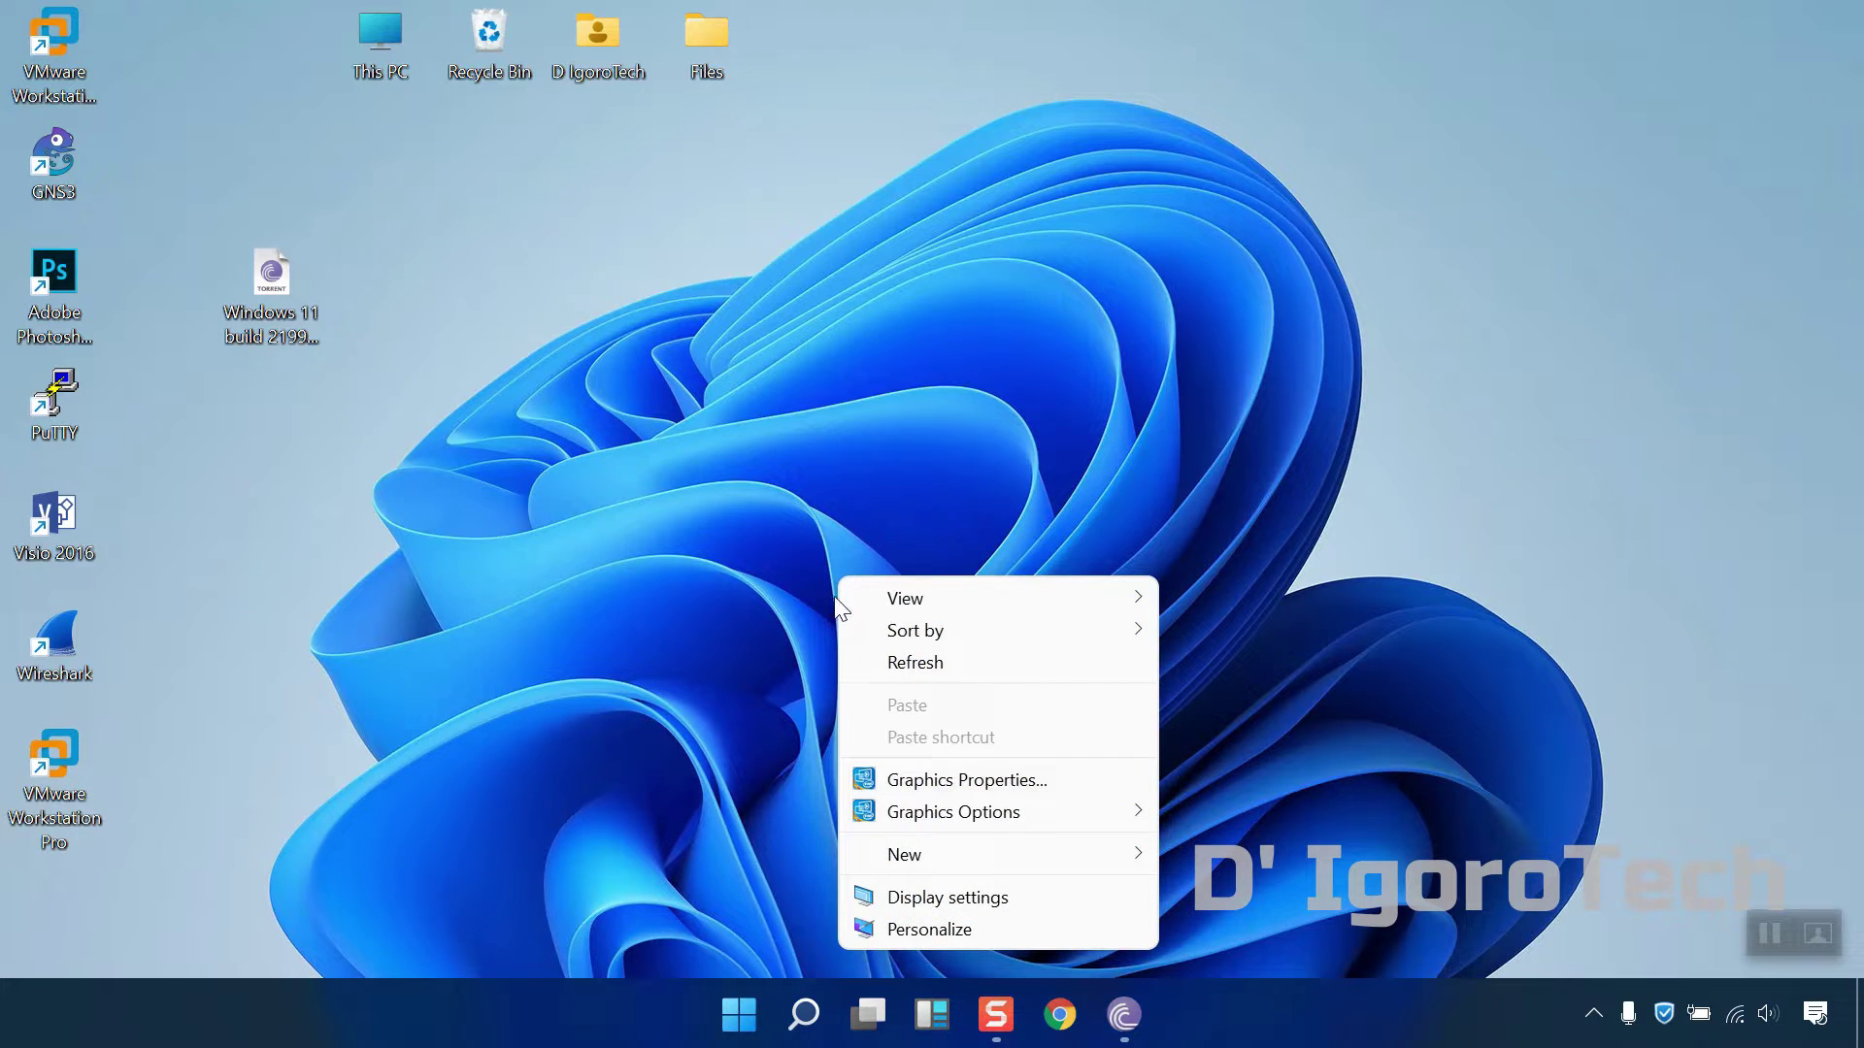
pyautogui.click(923, 932)
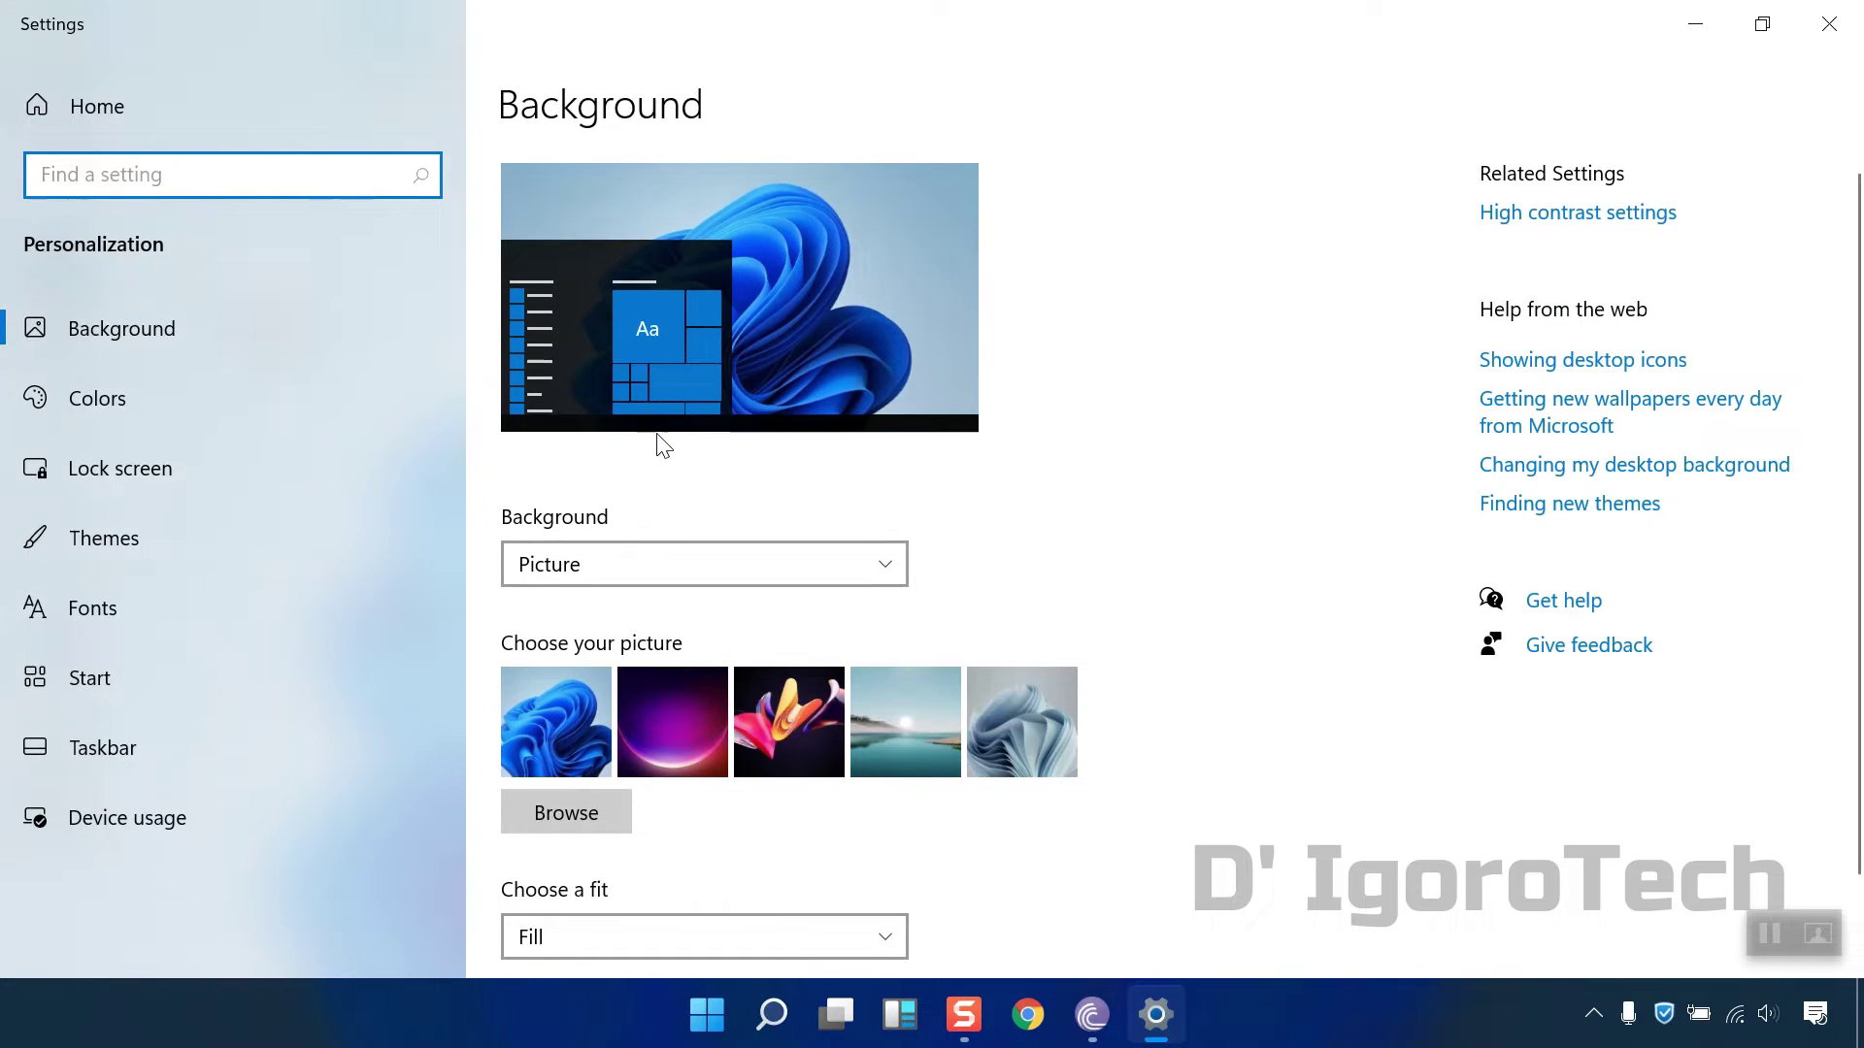
pyautogui.click(156, 746)
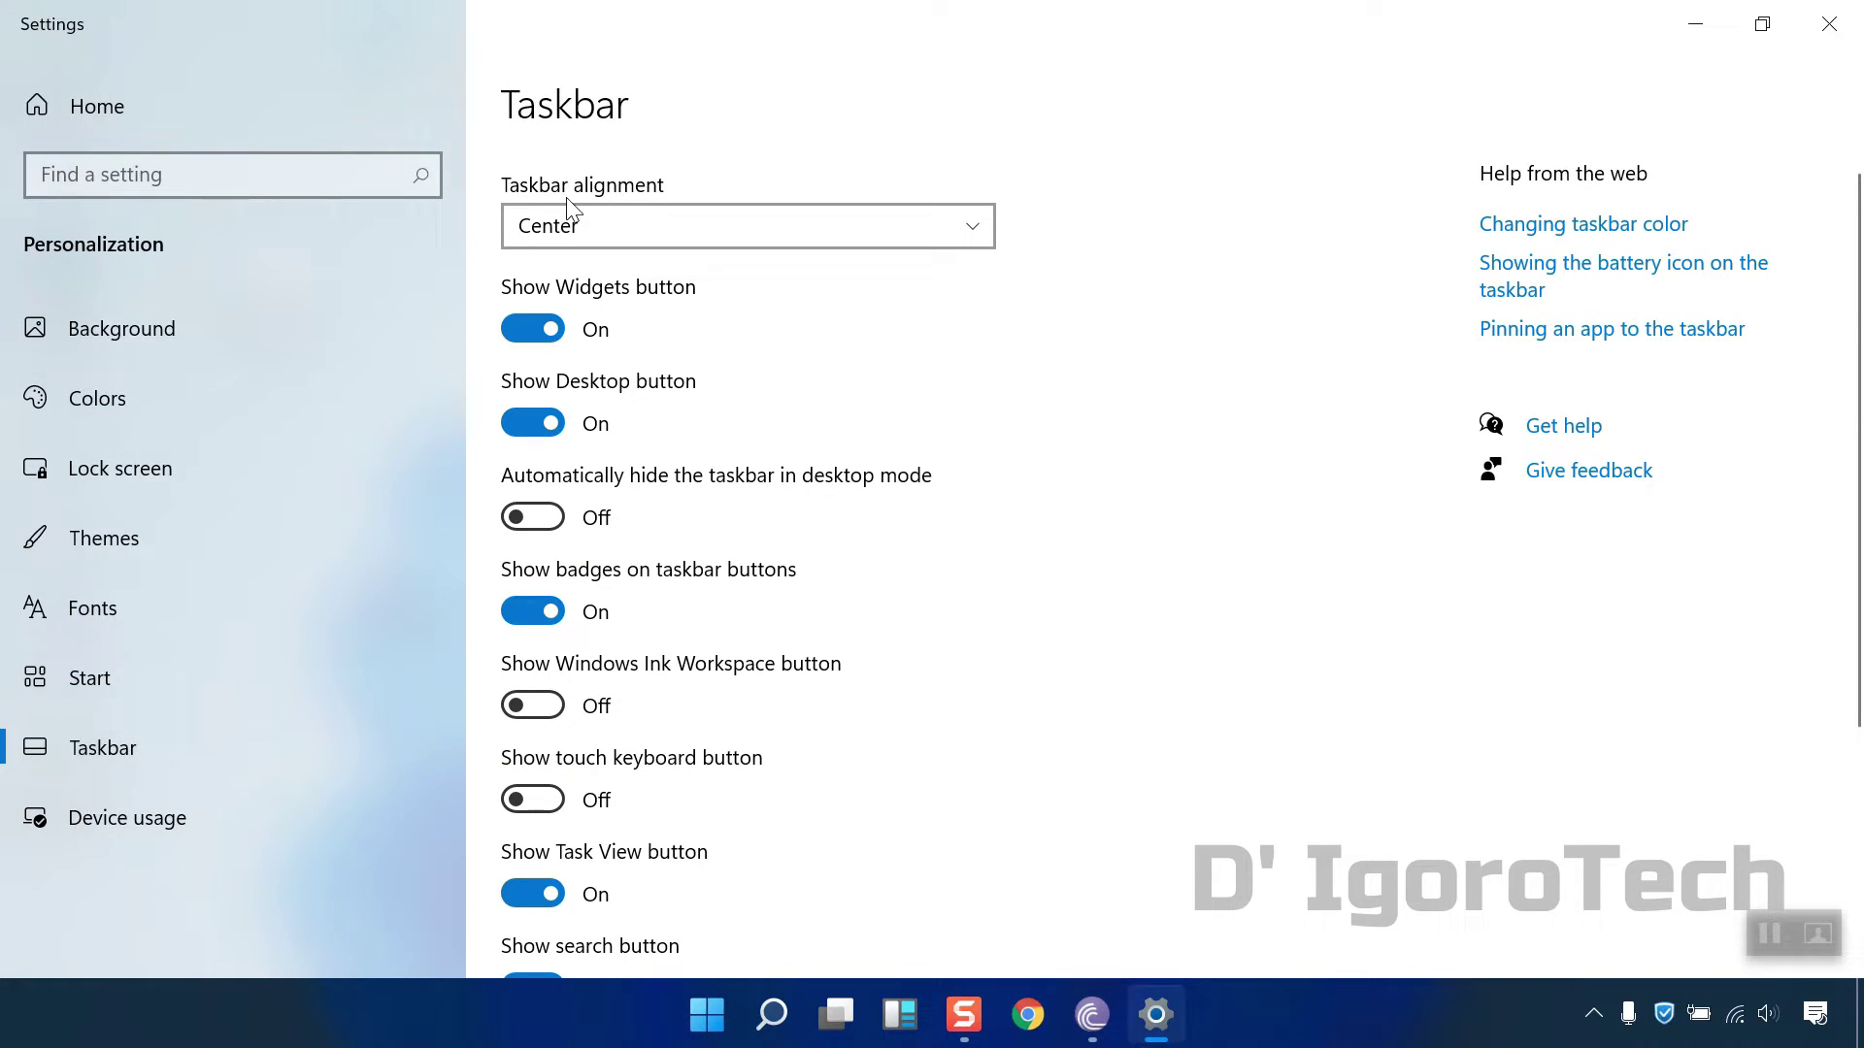
pyautogui.click(565, 225)
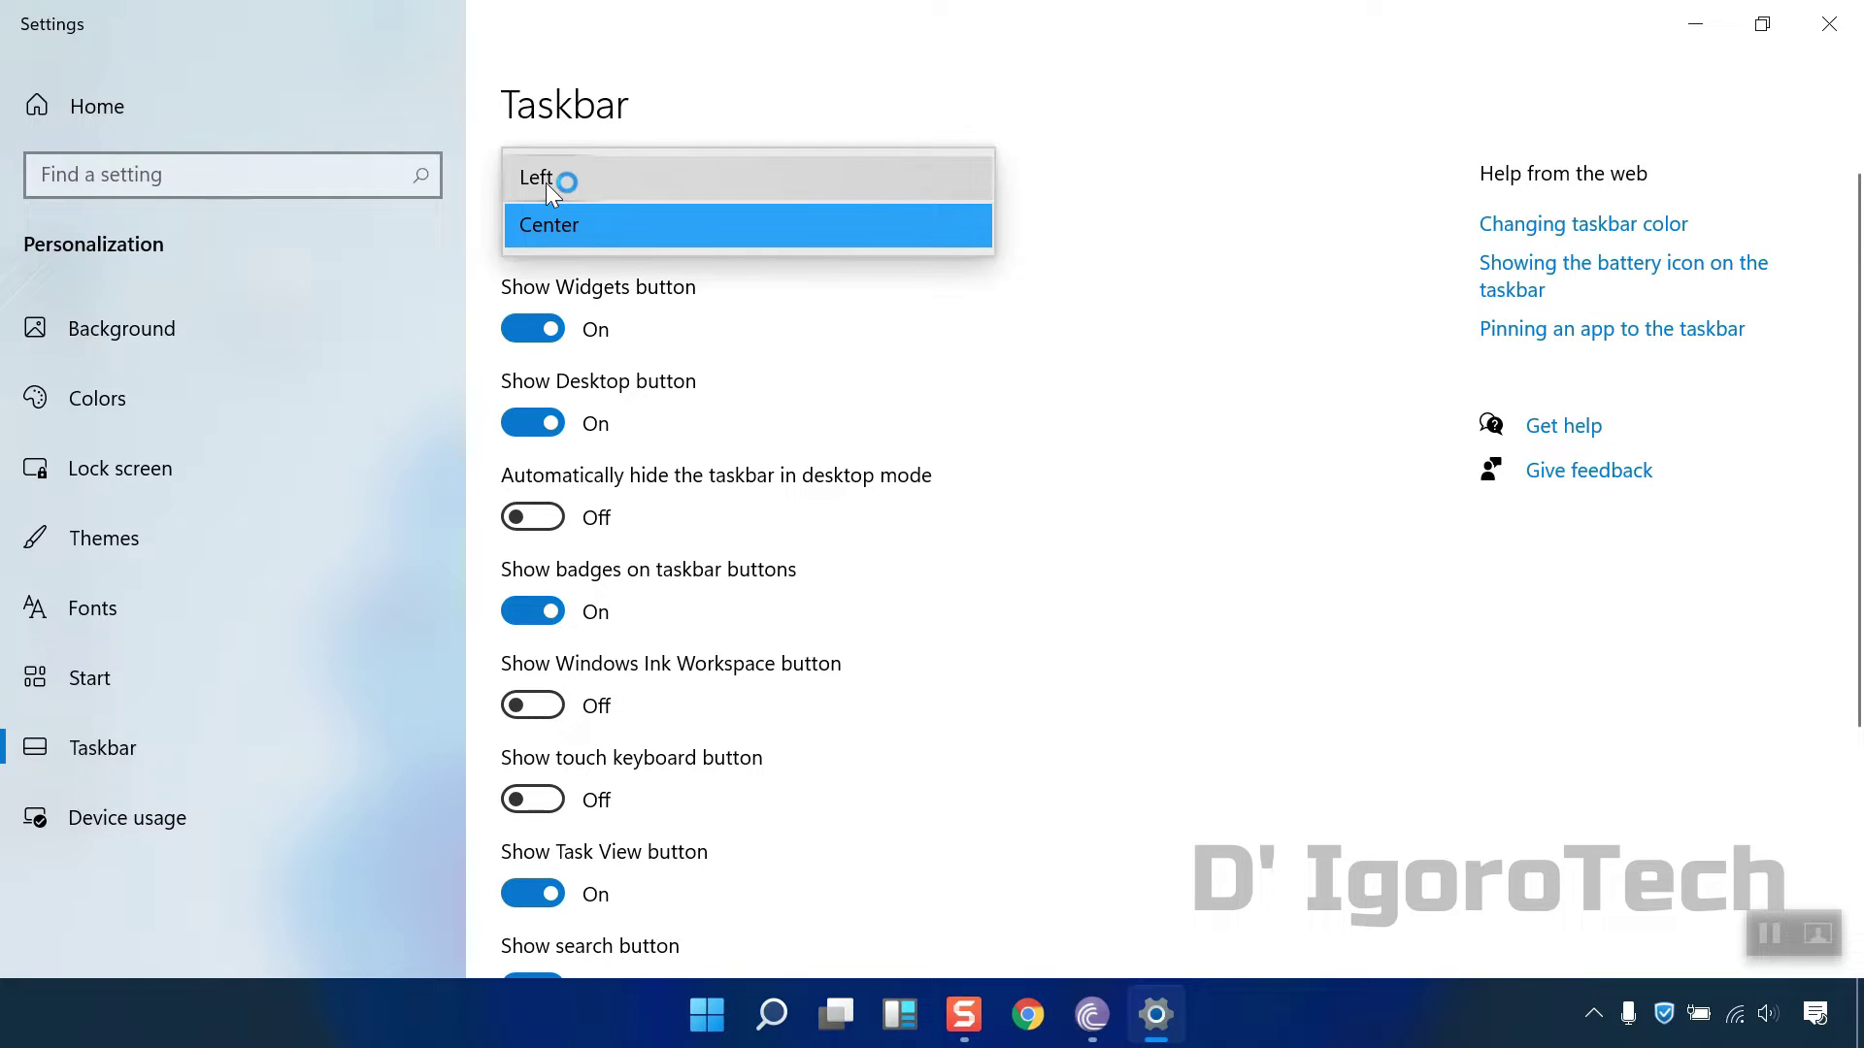
pyautogui.click(545, 183)
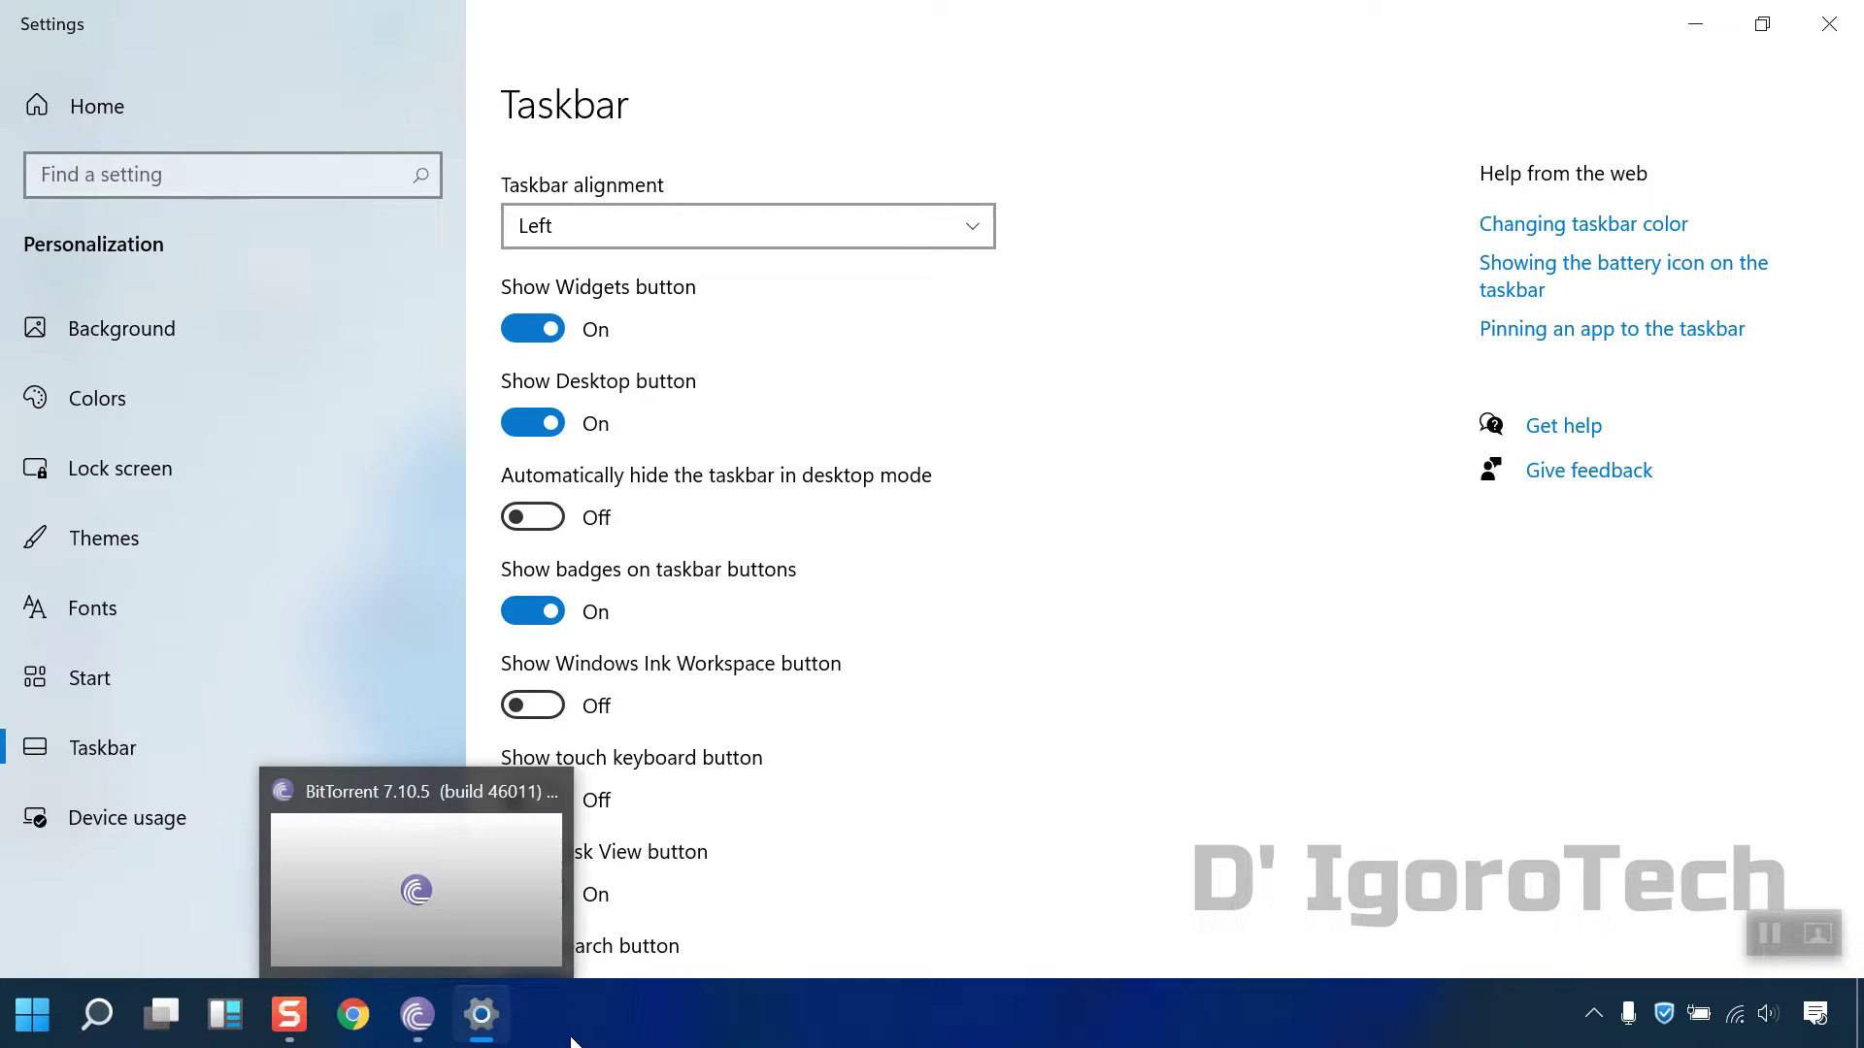
pyautogui.click(728, 1034)
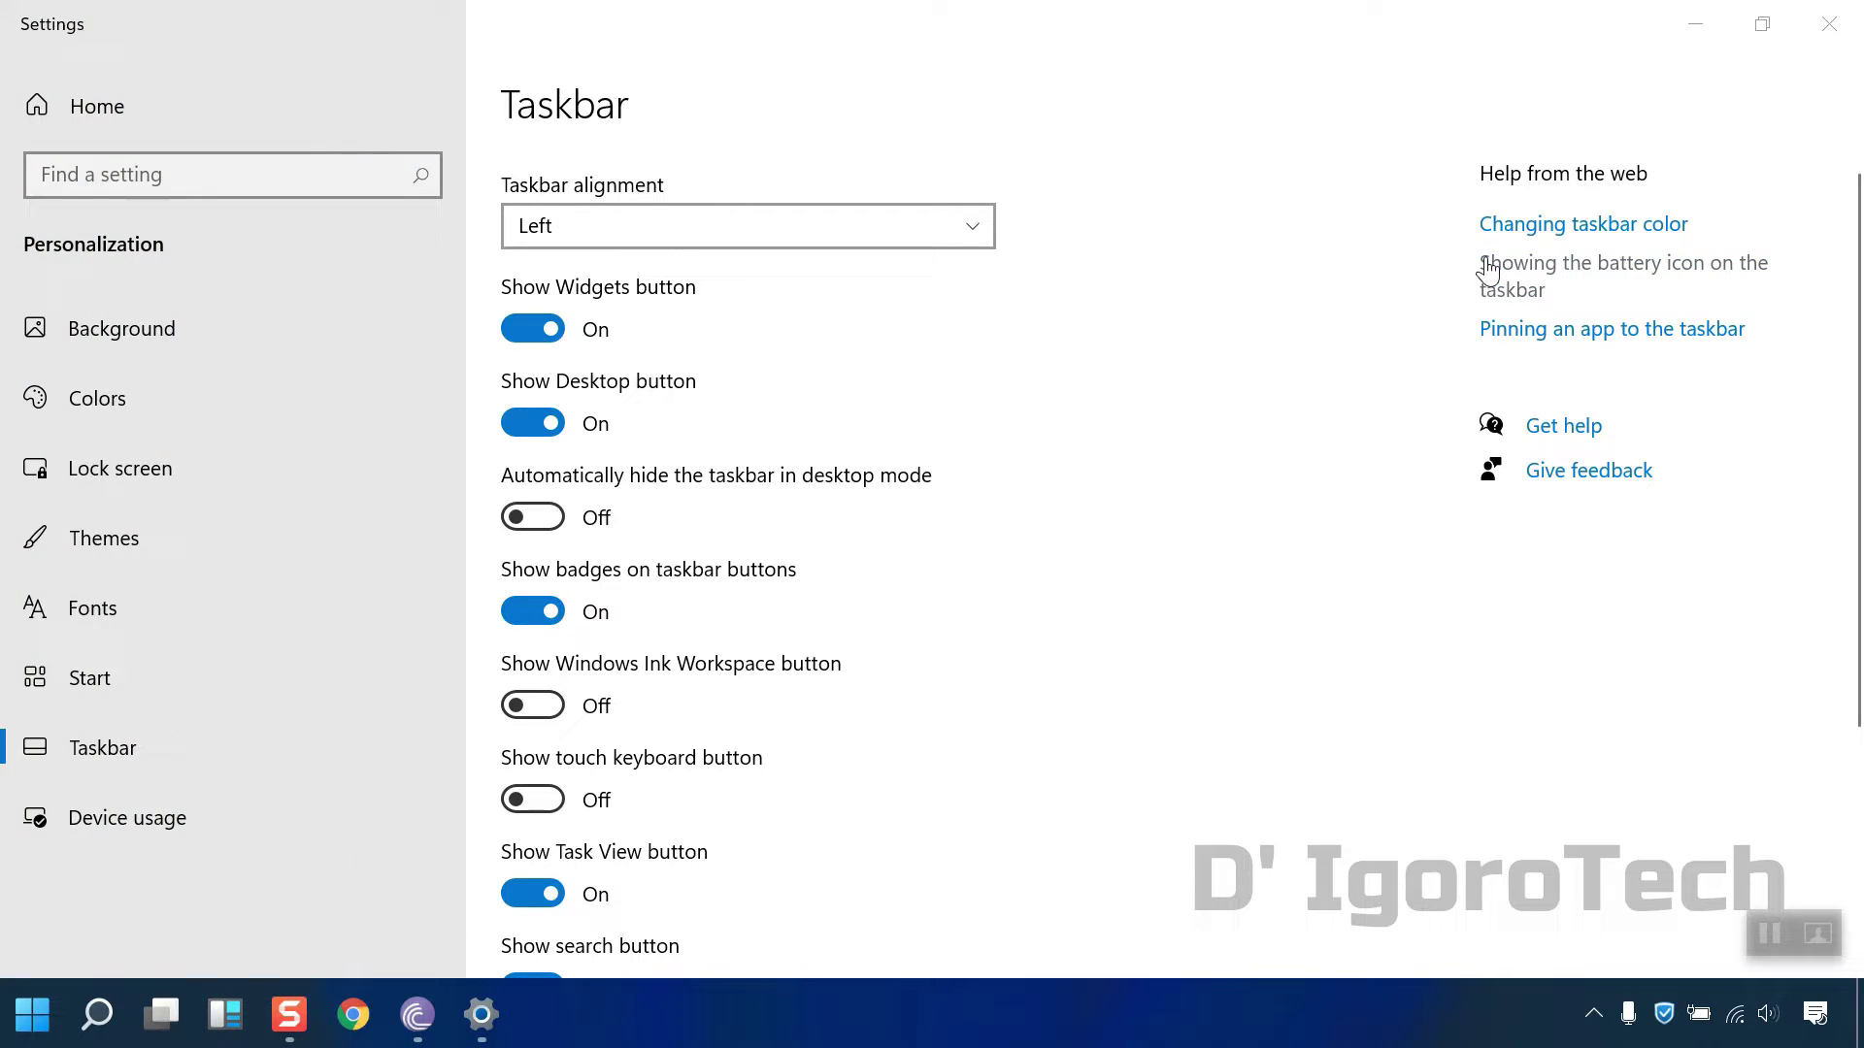
pyautogui.click(1807, 13)
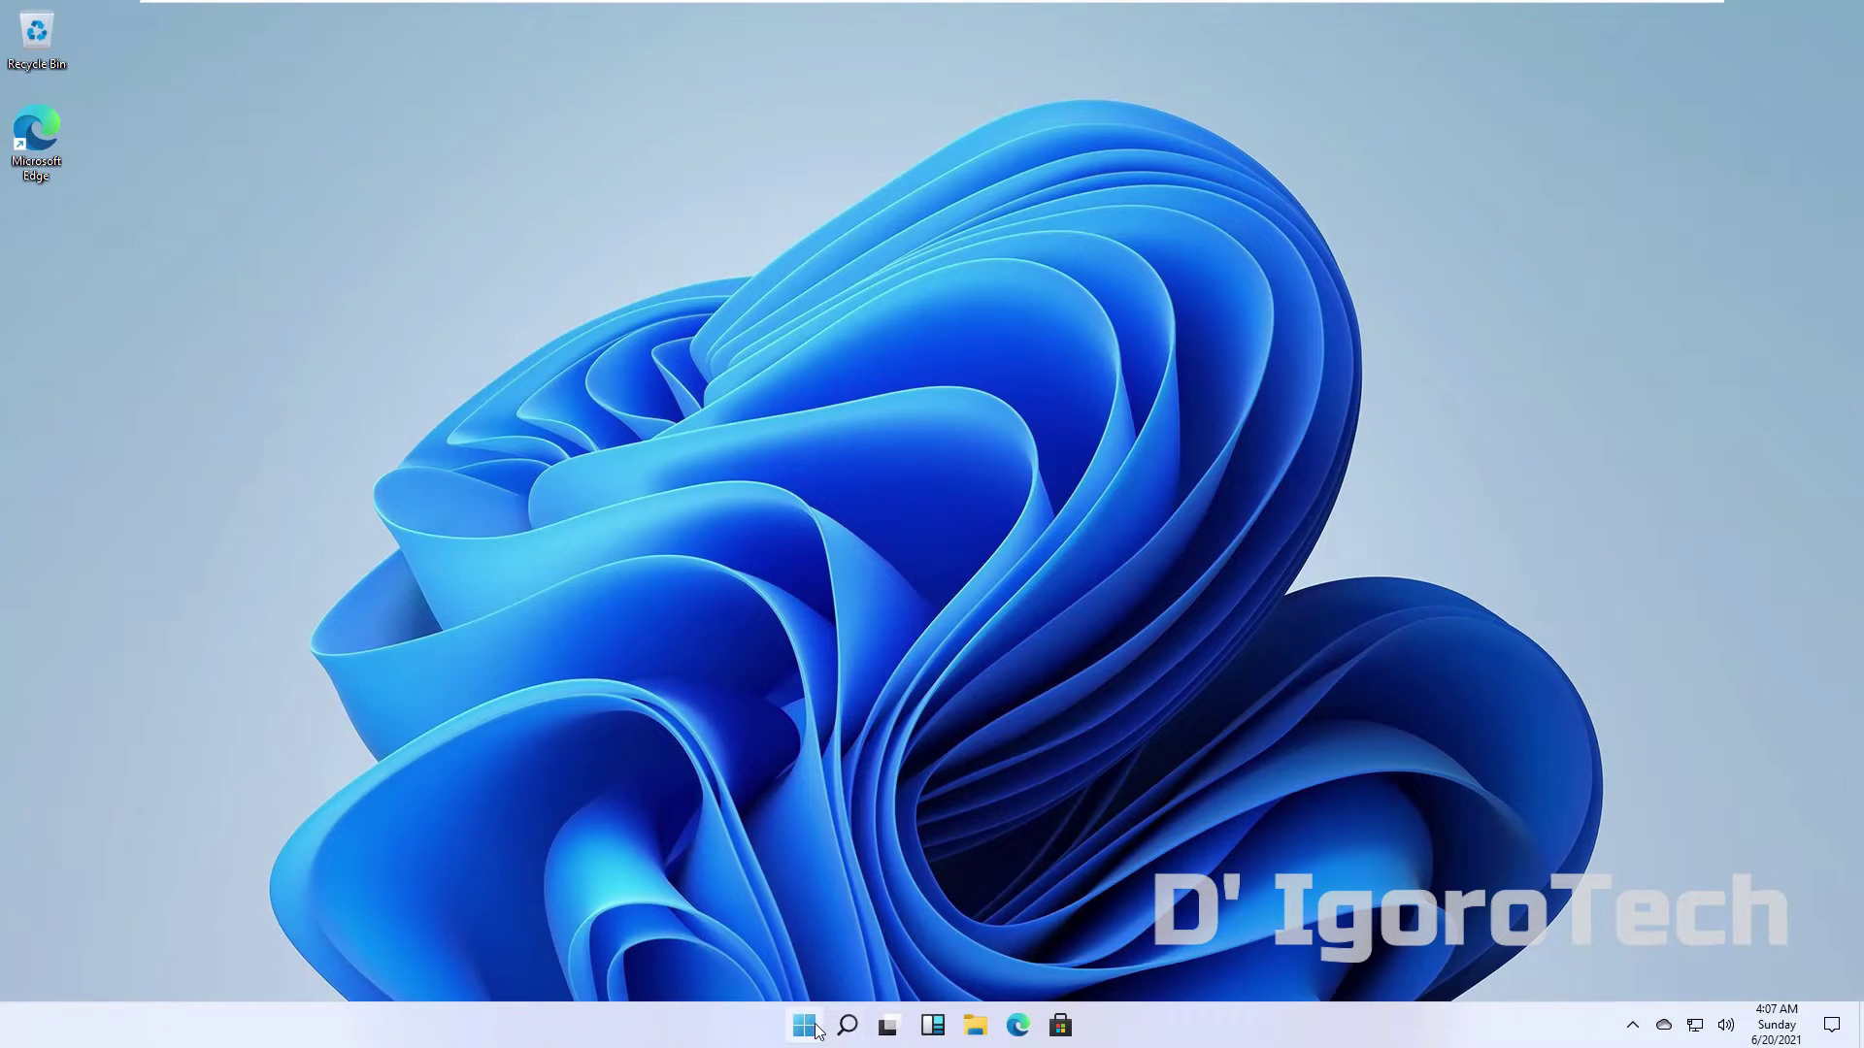
# Step: Open the Start menu and check its power options
pyautogui.click(804, 1031)
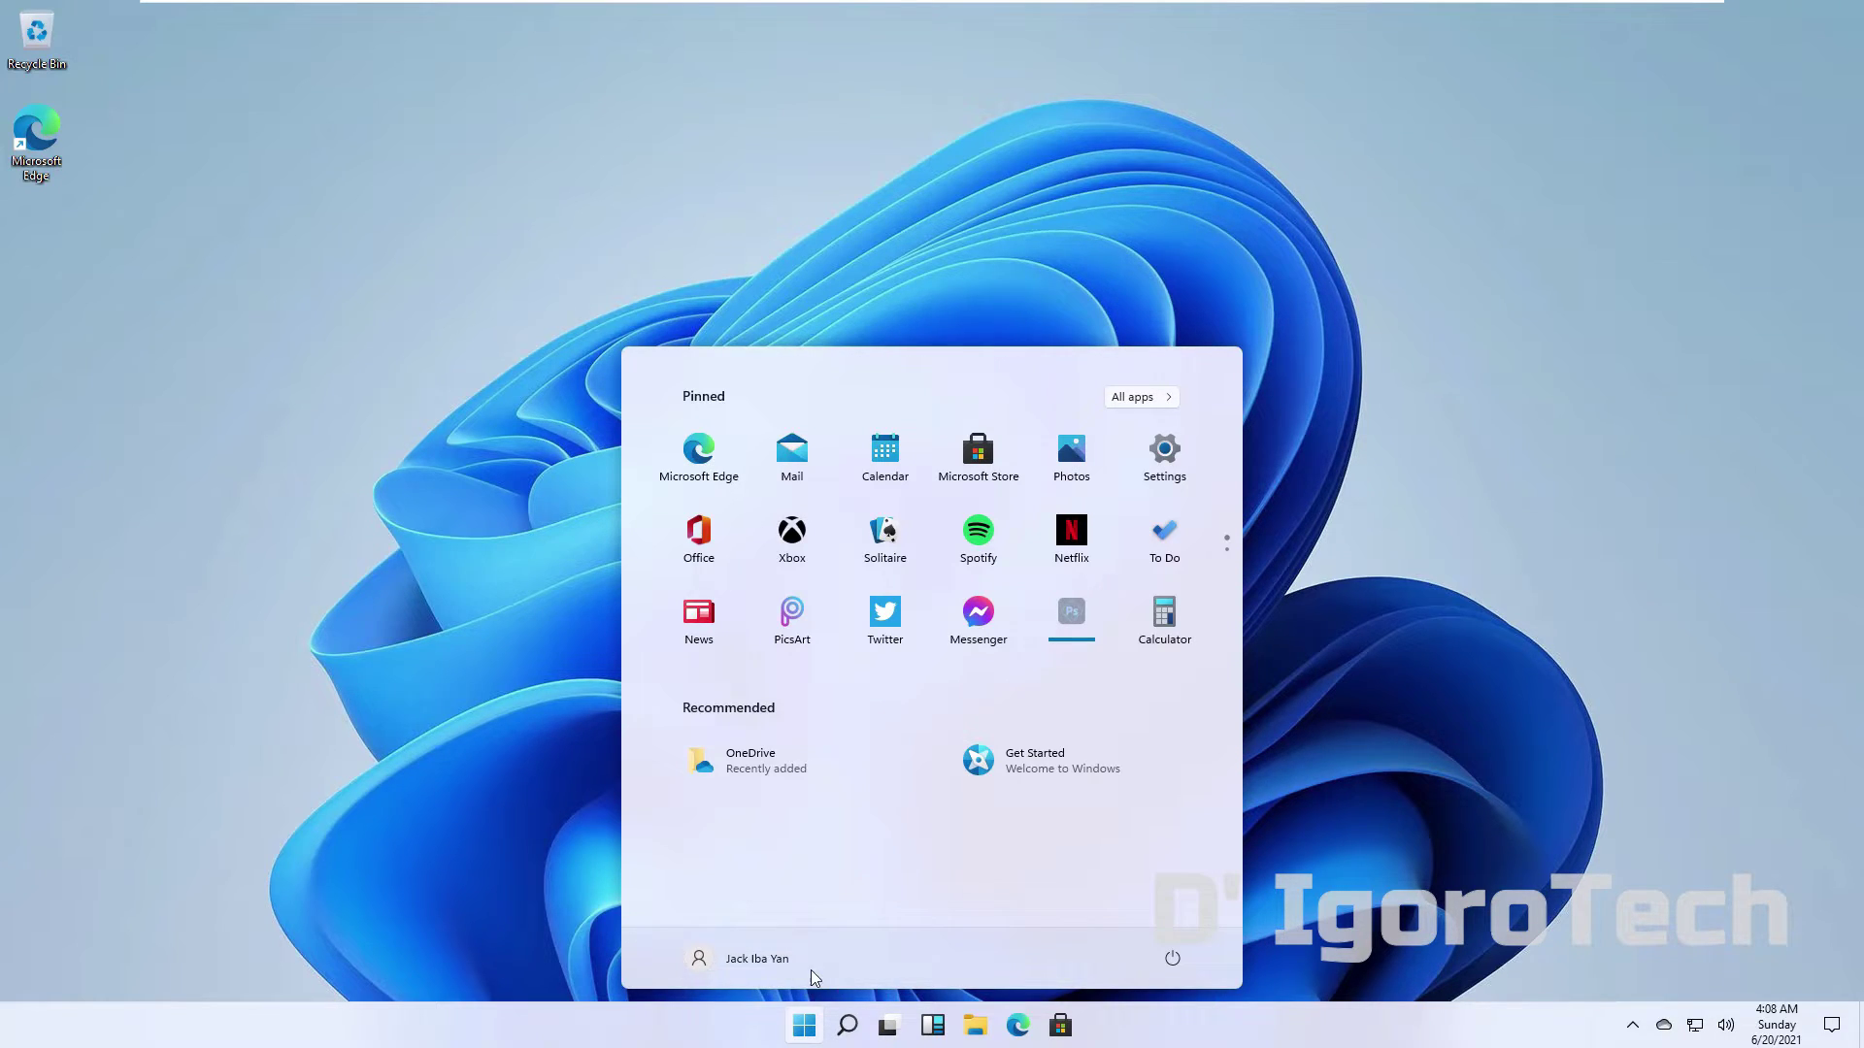
pyautogui.click(1171, 958)
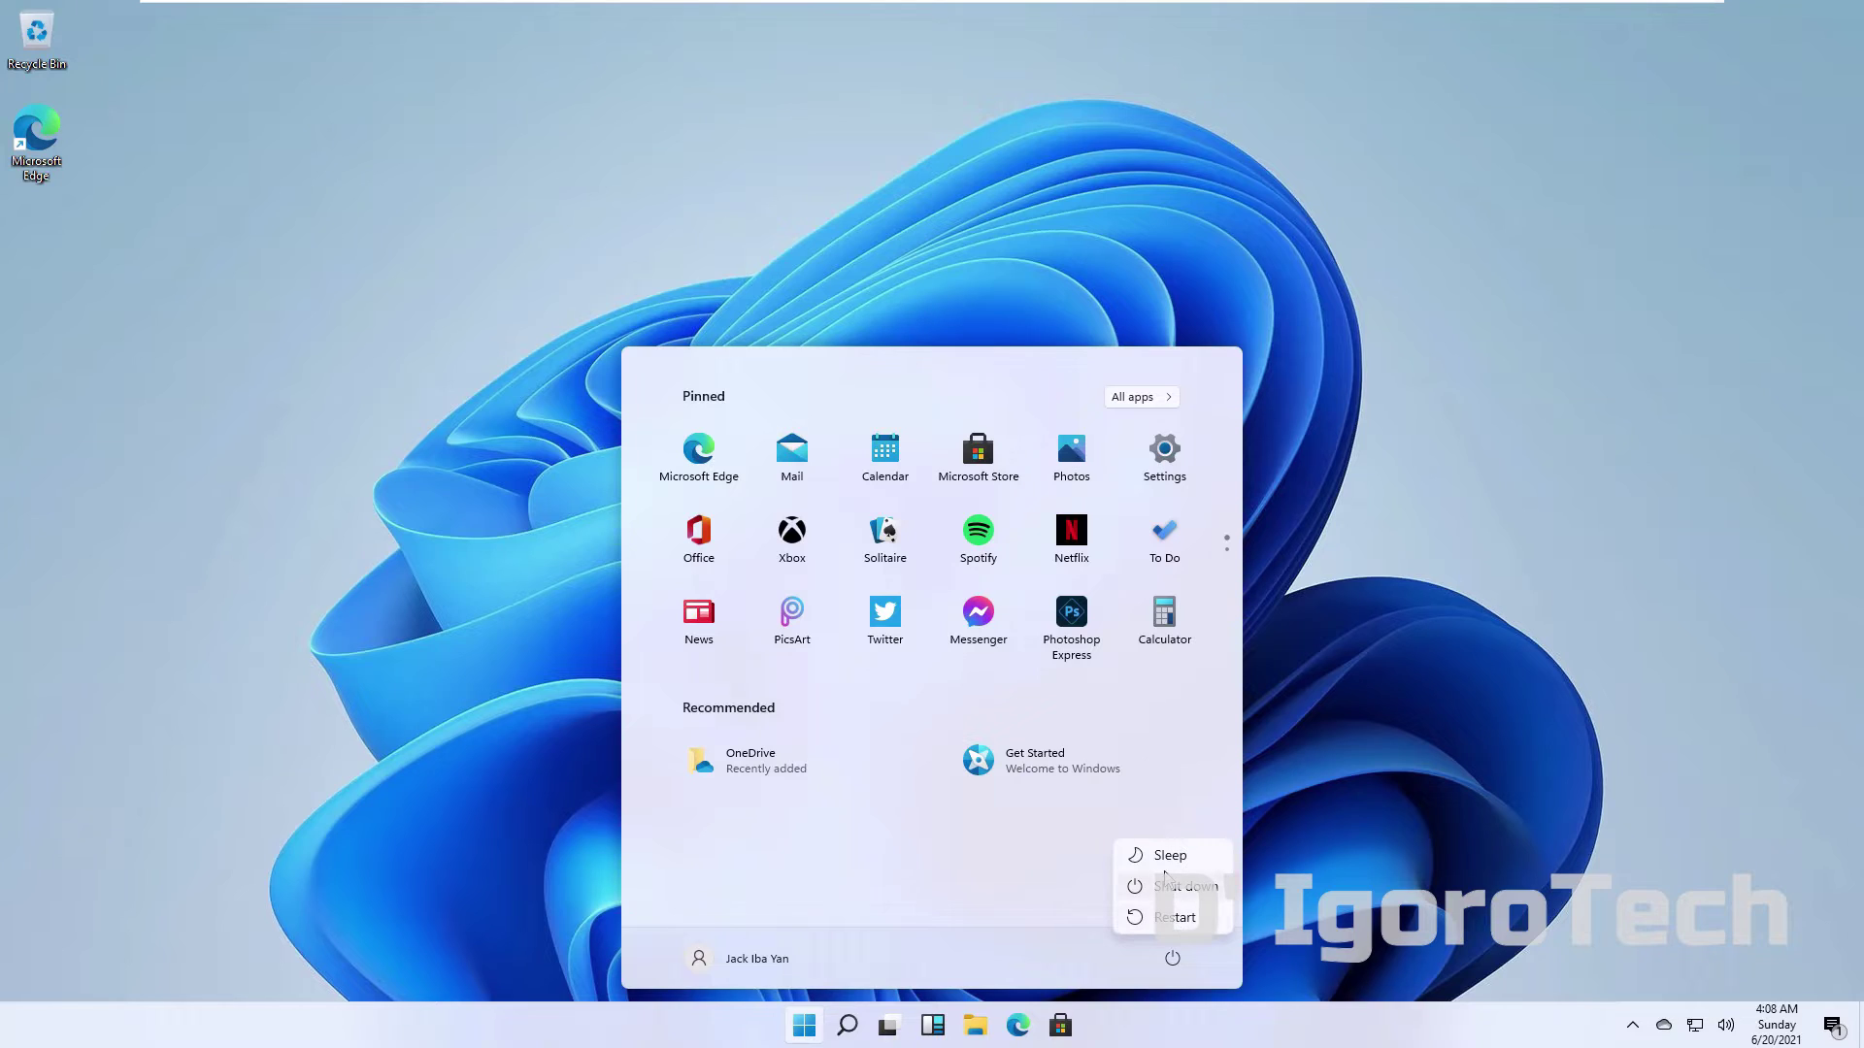
pyautogui.click(1068, 844)
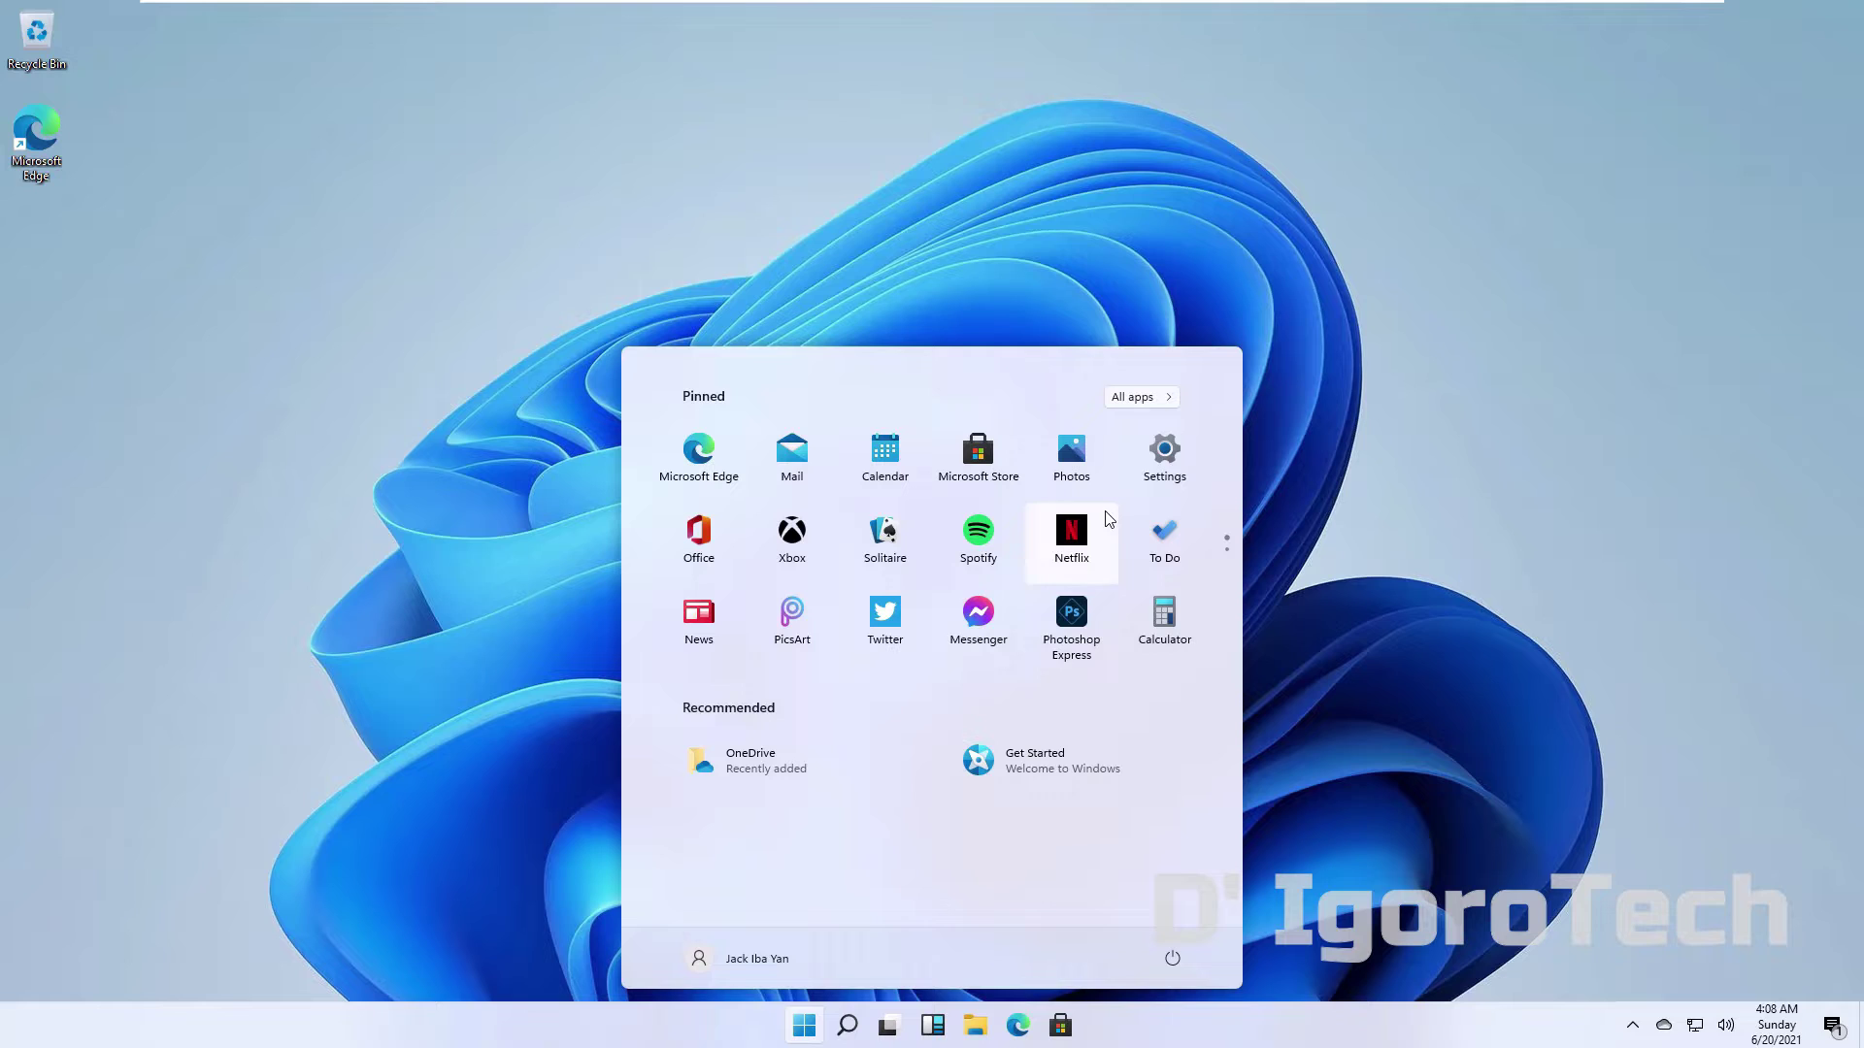
# Step: Scroll through the All apps list, then bring up the search panel
pyautogui.click(1132, 402)
pyautogui.scroll(-2, 808, 567)
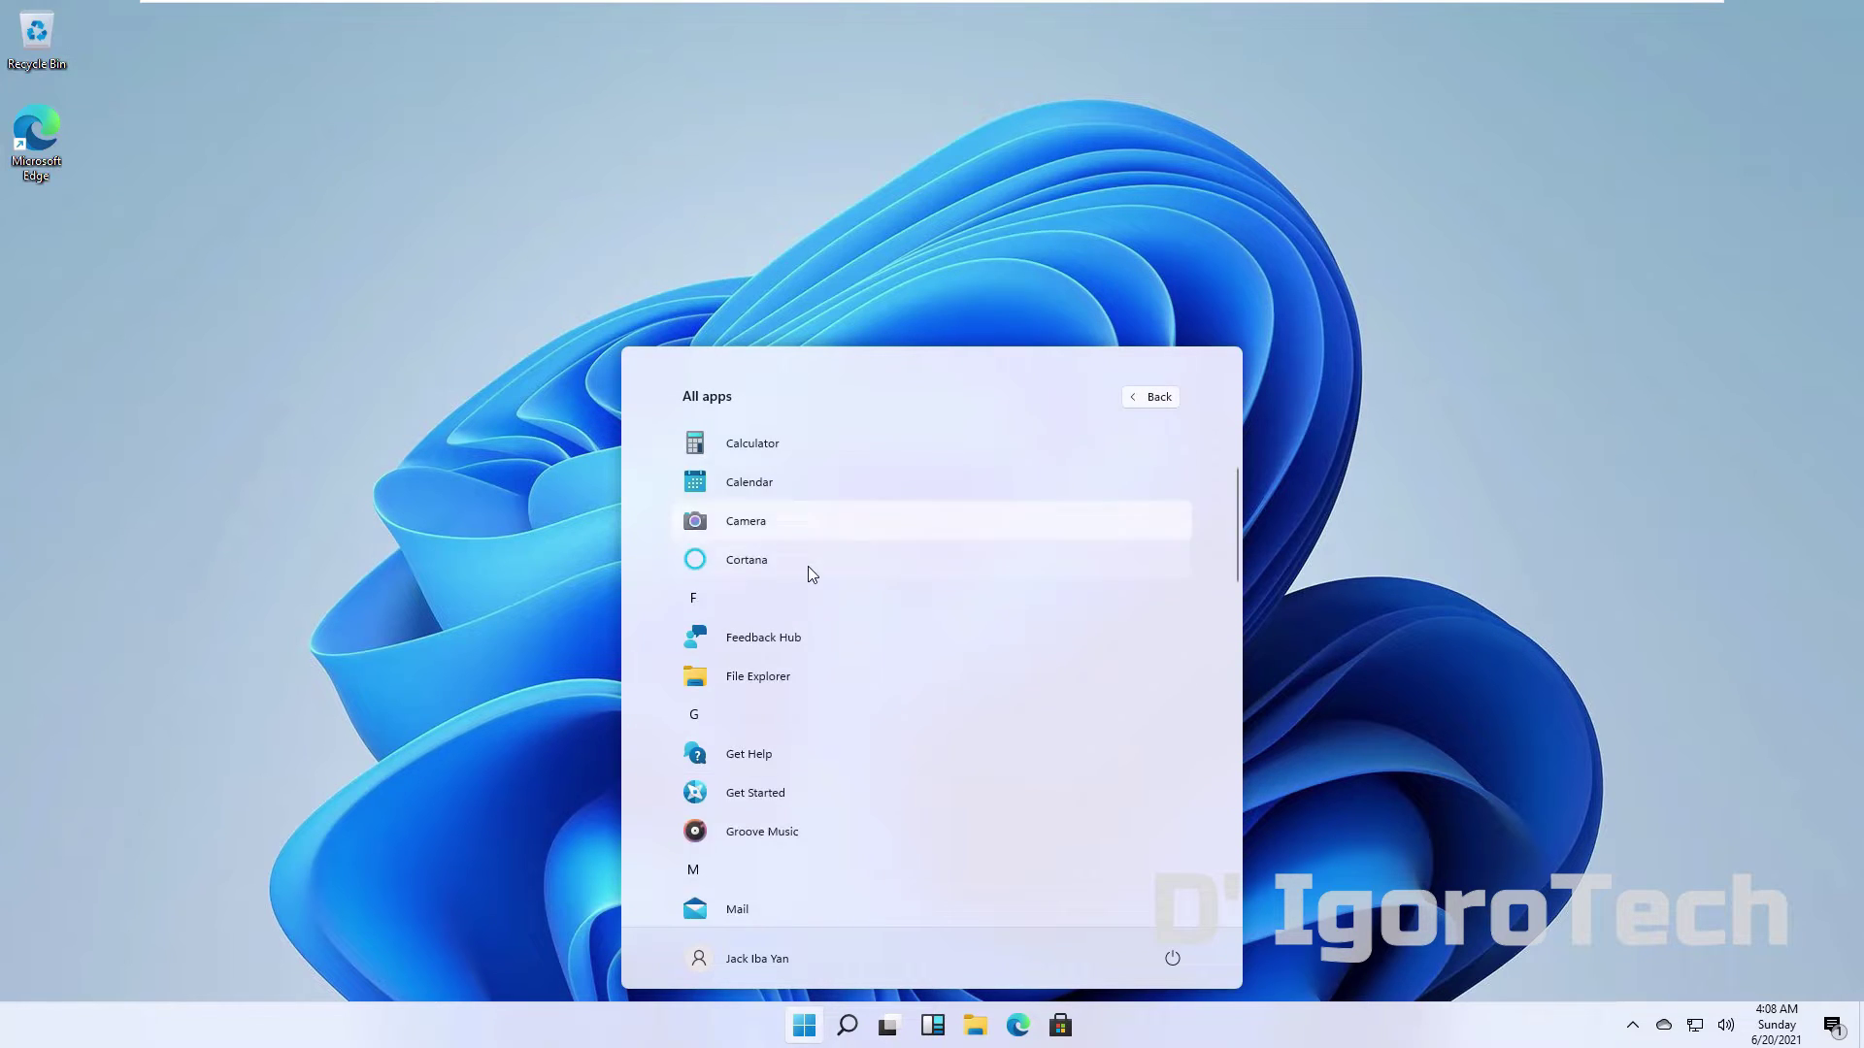
pyautogui.scroll(-10, 843, 631)
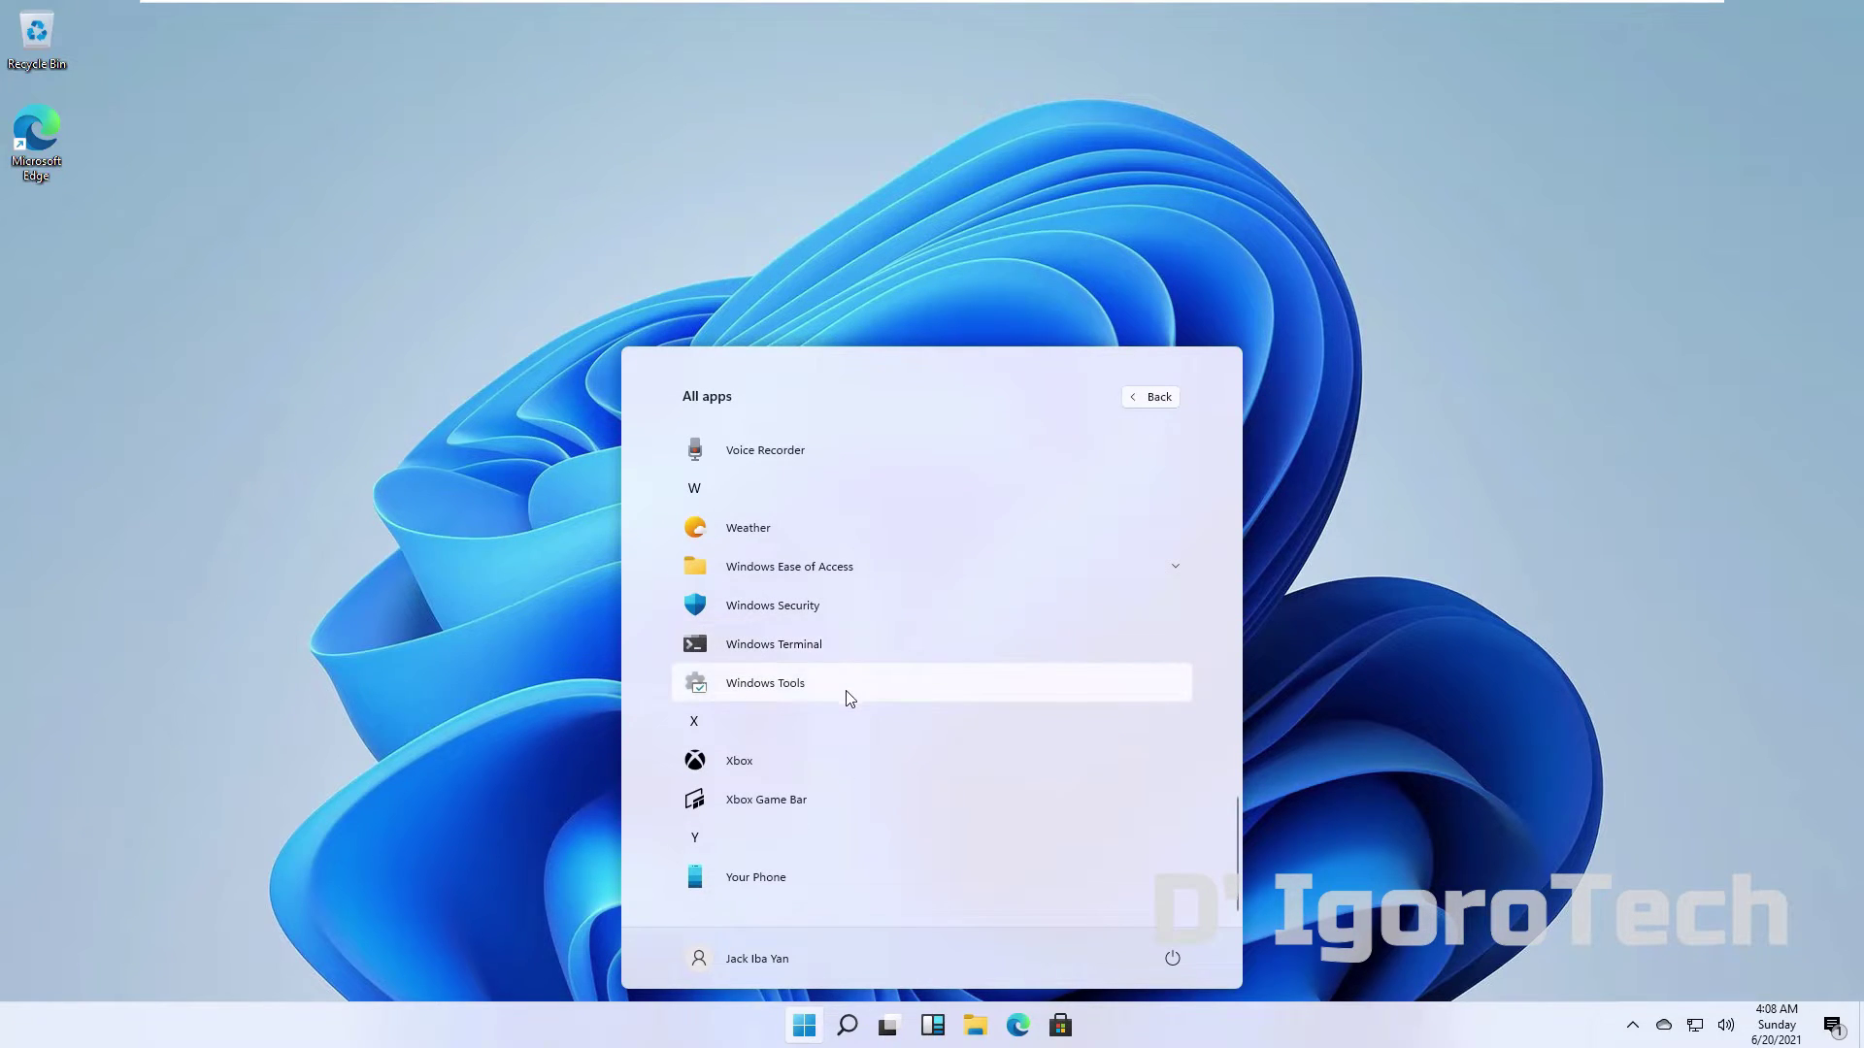
pyautogui.click(847, 1026)
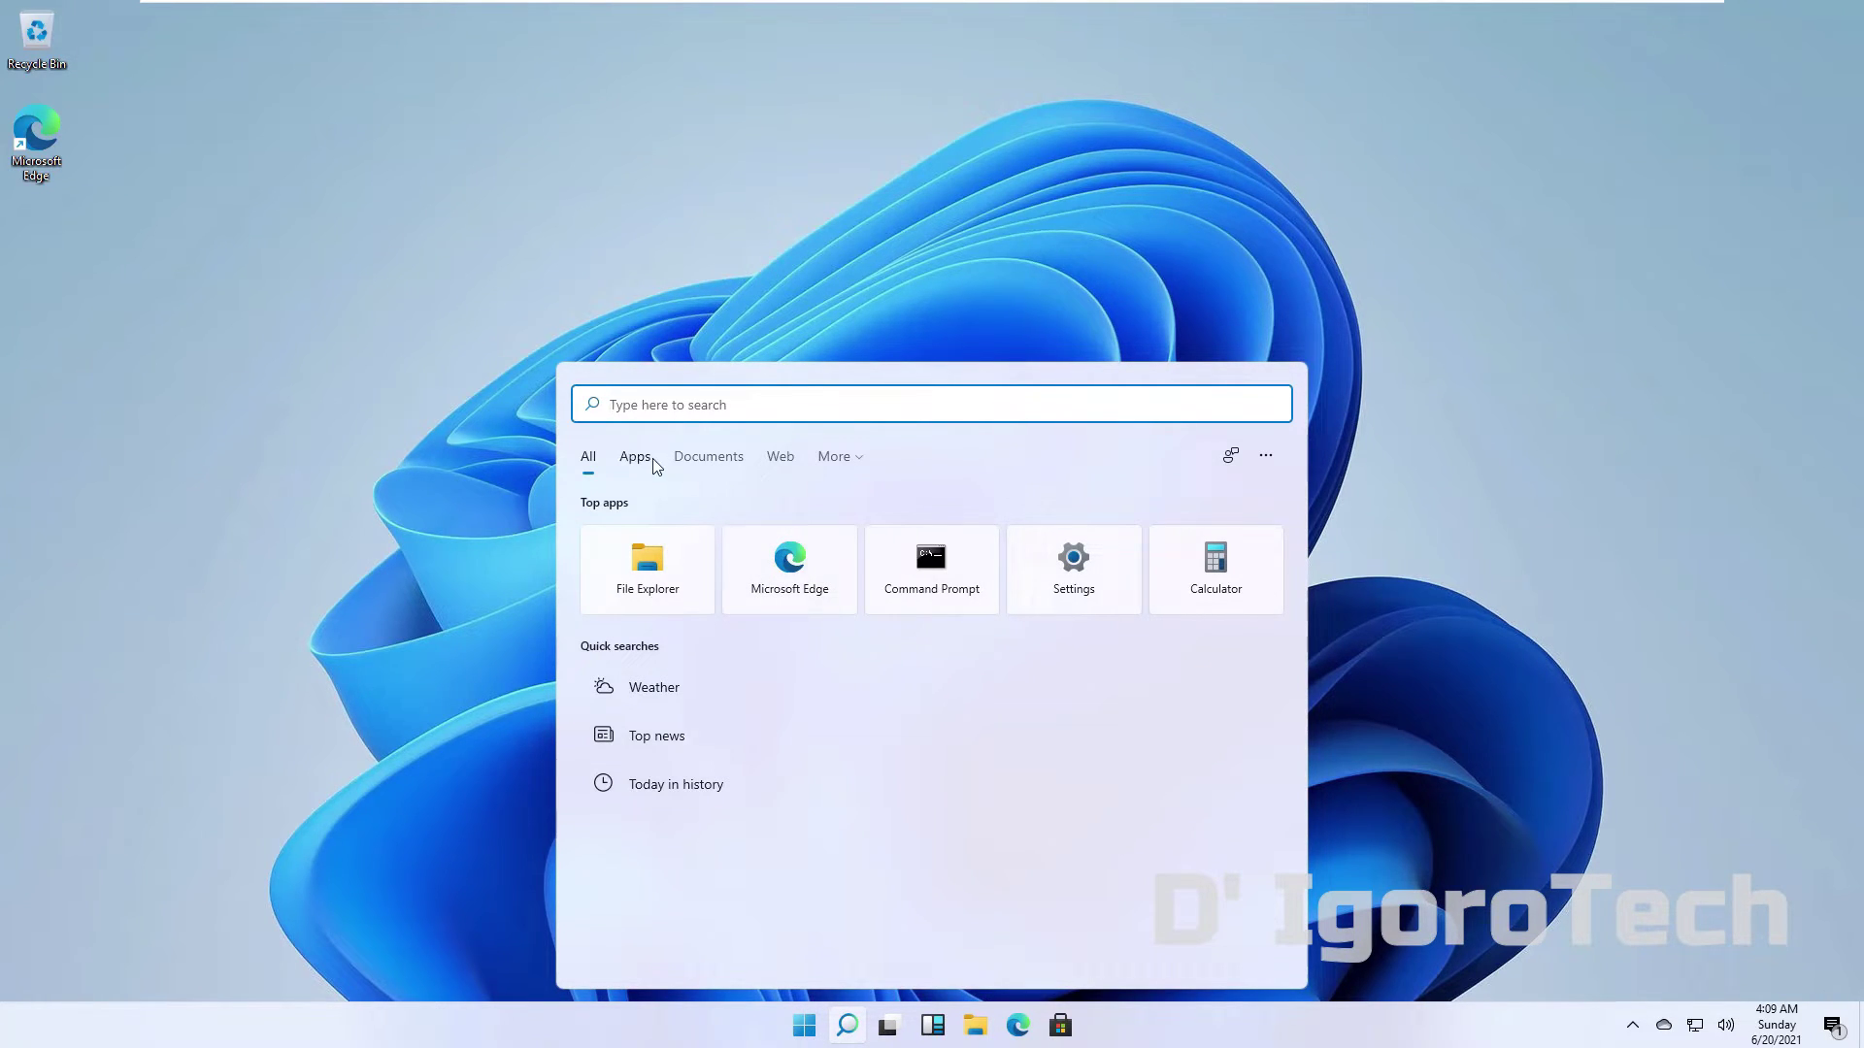
# Step: Close search and add three new virtual desktops in Task View
pyautogui.click(886, 1026)
pyautogui.click(887, 1033)
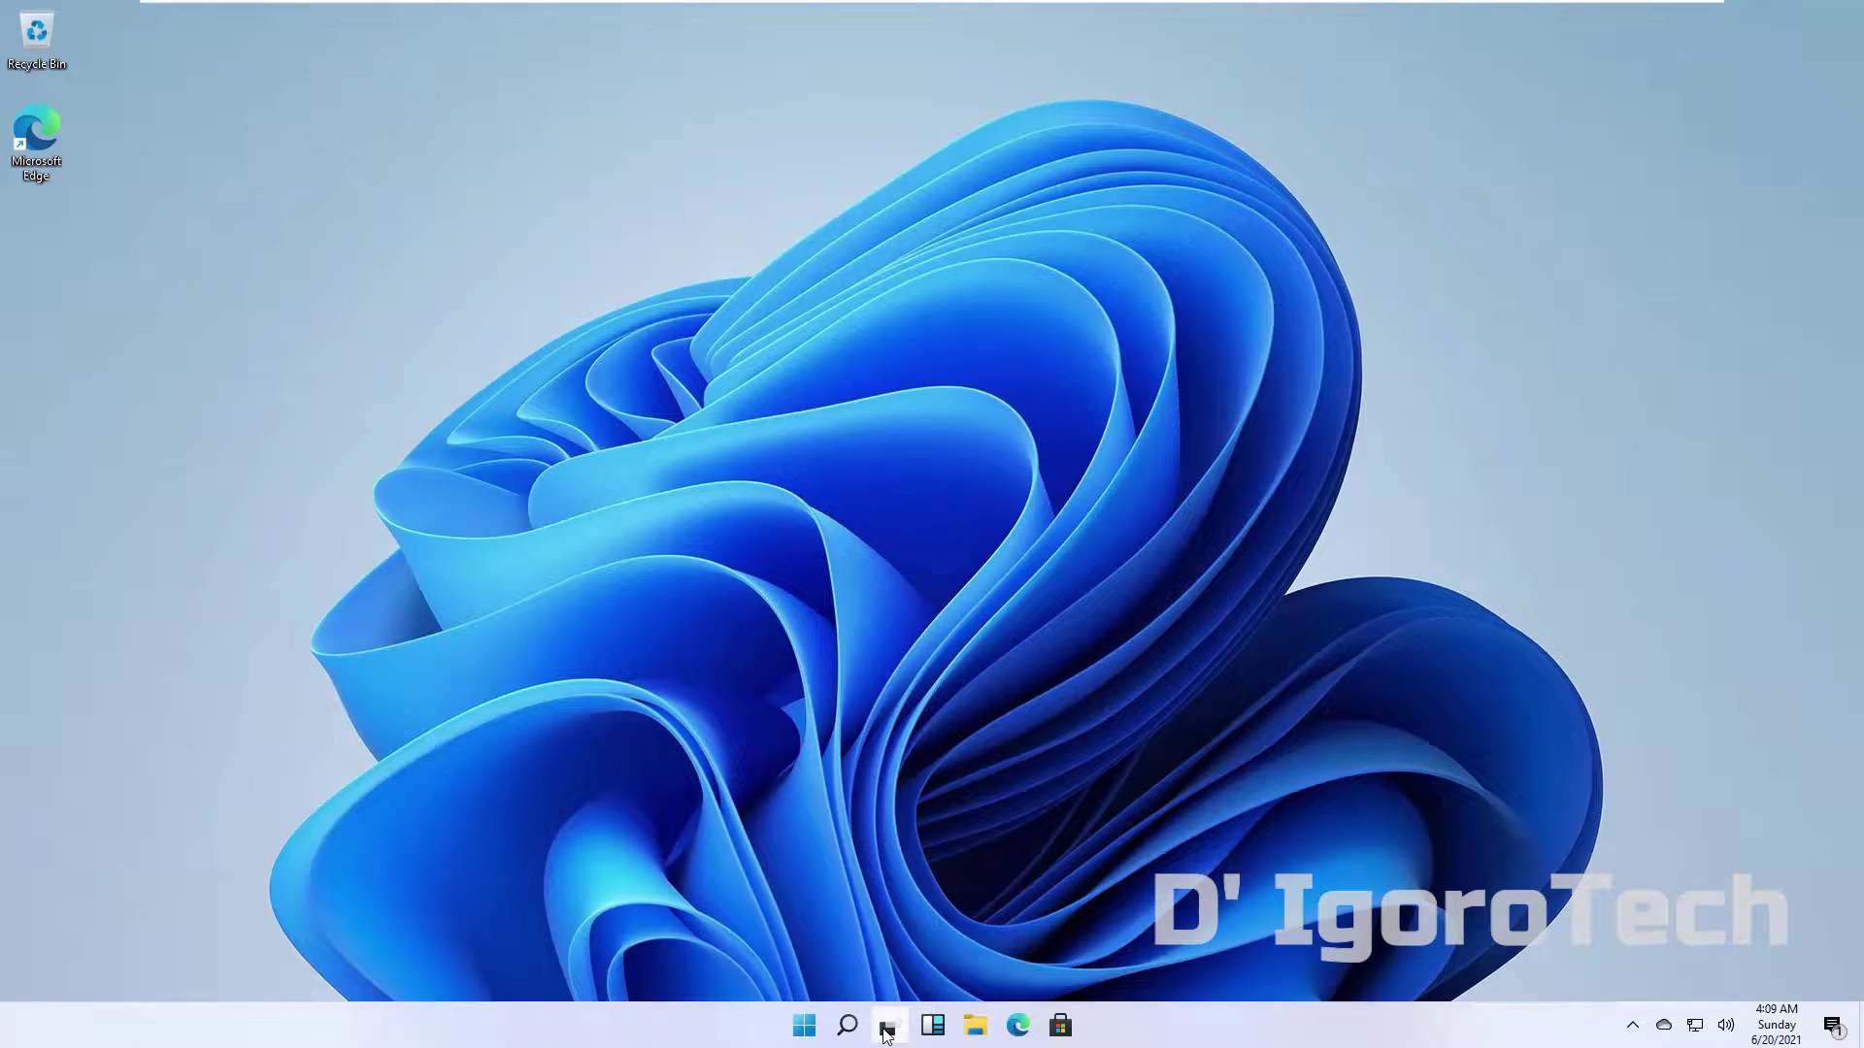
pyautogui.click(1016, 952)
pyautogui.click(1087, 952)
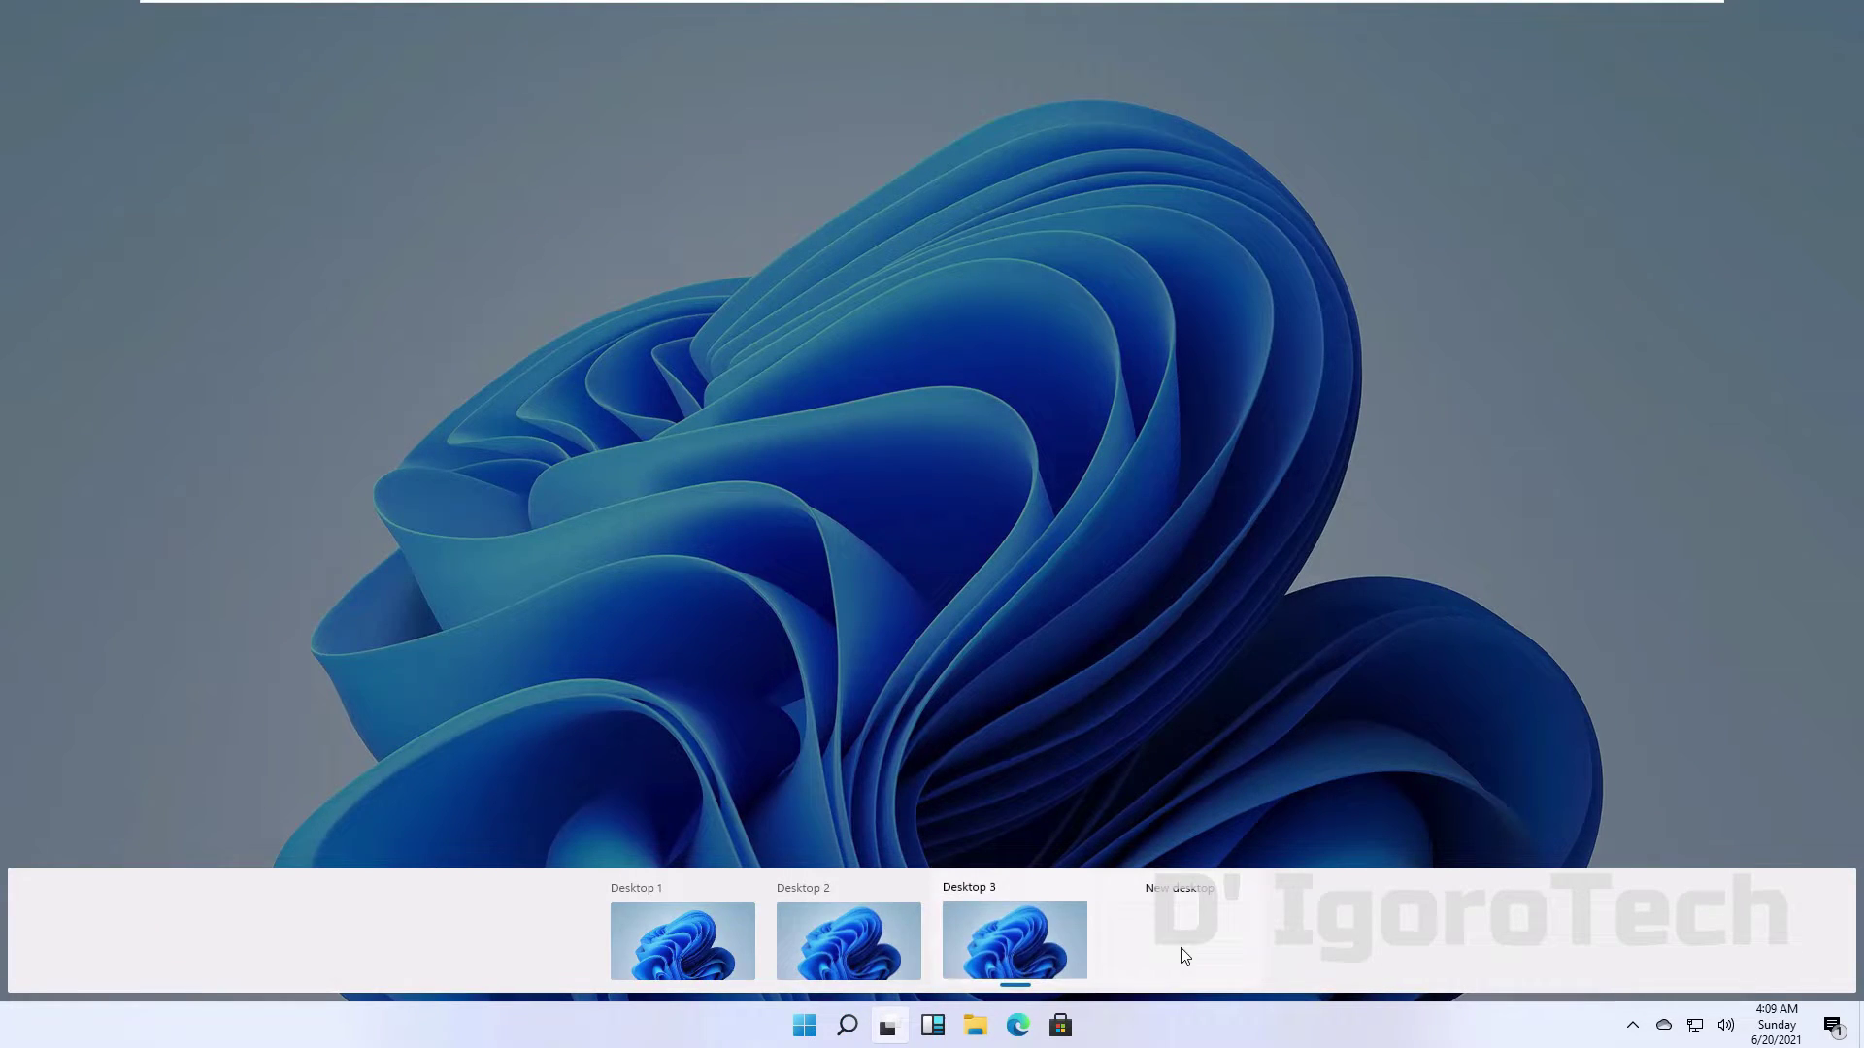
pyautogui.click(1177, 950)
# Step: Close Desktops 4, 3 and 2, then open and close the Widgets panel
pyautogui.click(1159, 887)
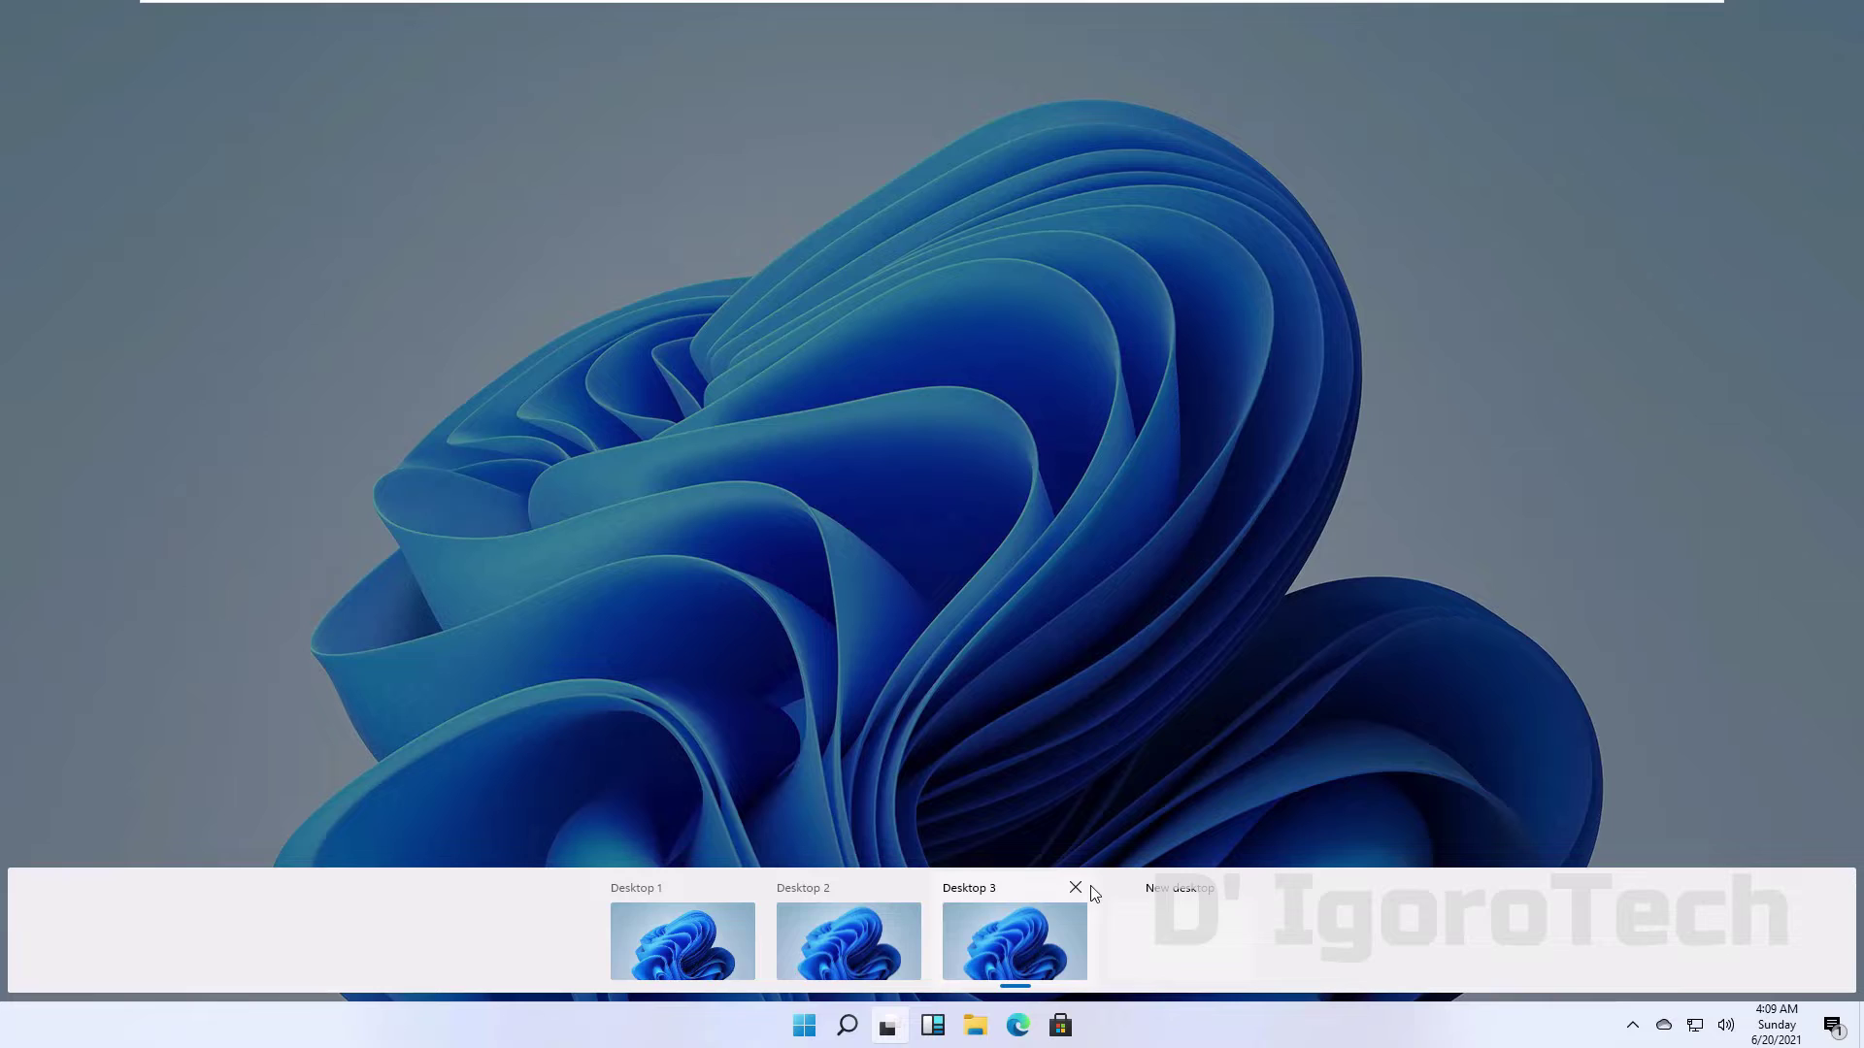
pyautogui.click(1074, 886)
pyautogui.click(967, 885)
pyautogui.click(933, 1026)
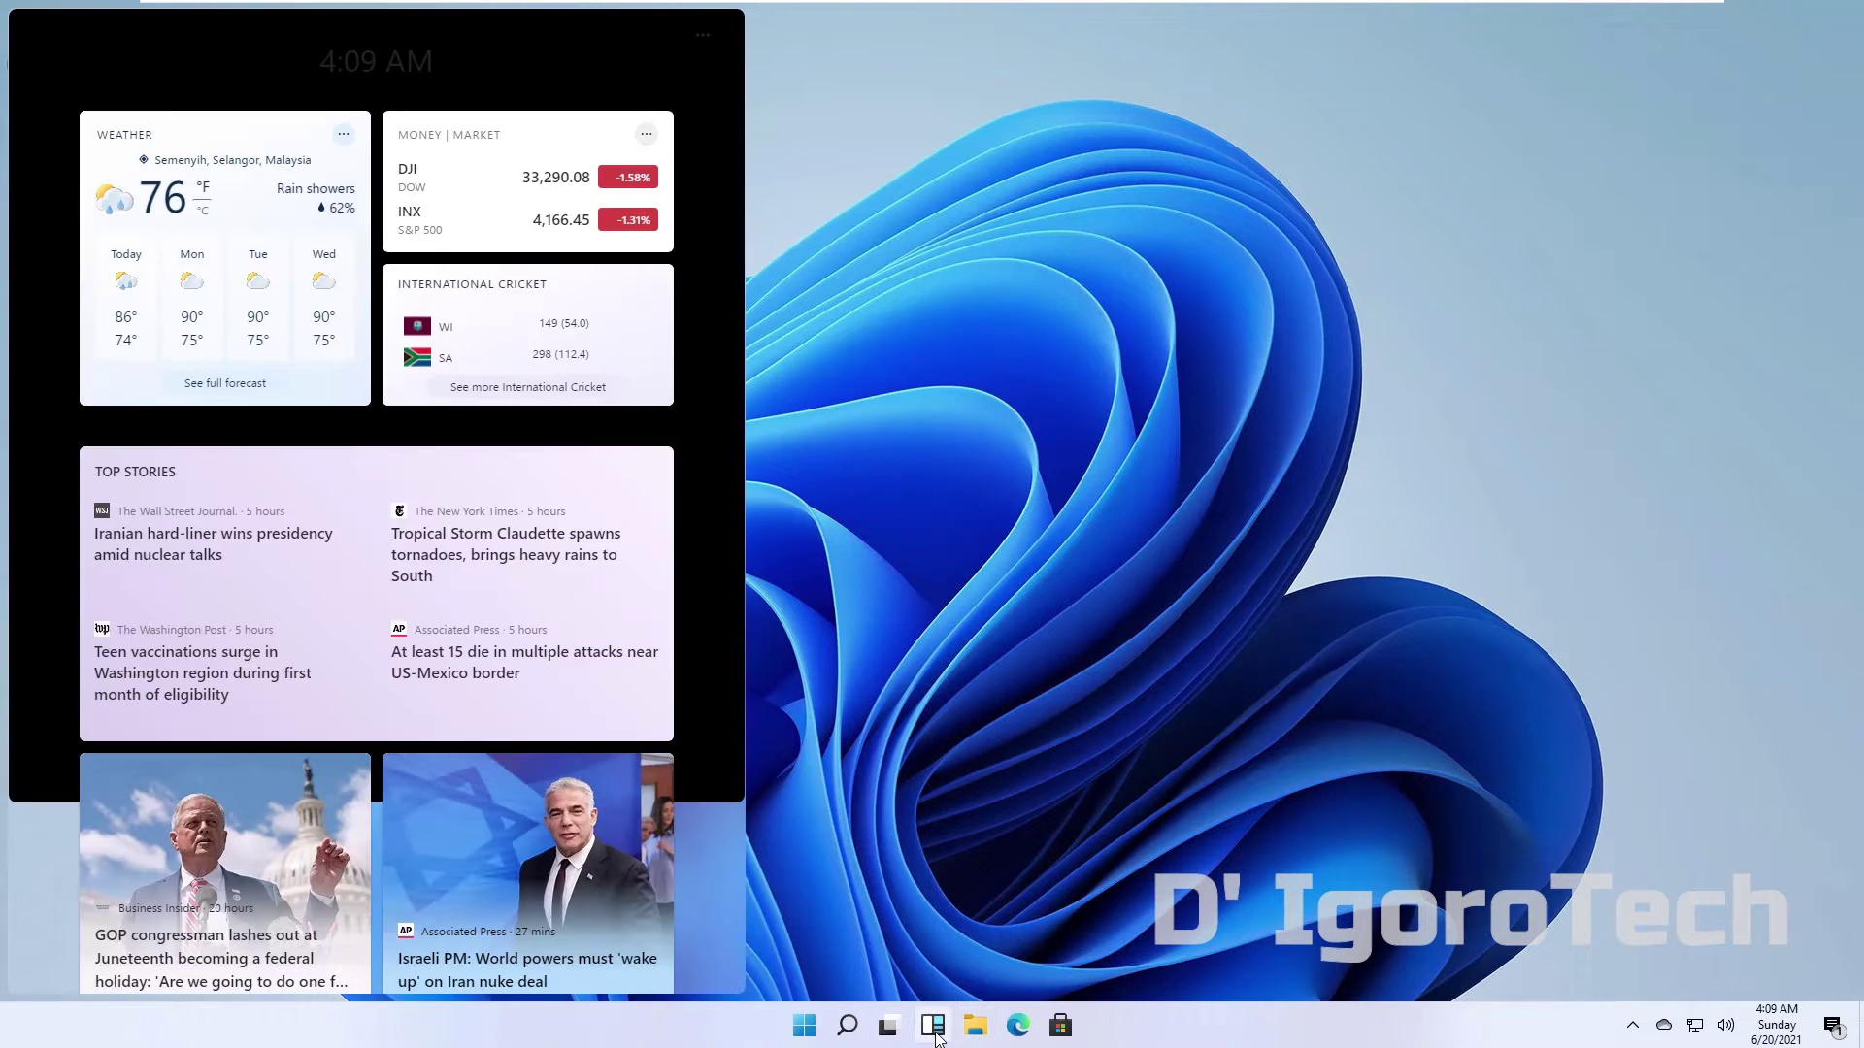
pyautogui.click(936, 1037)
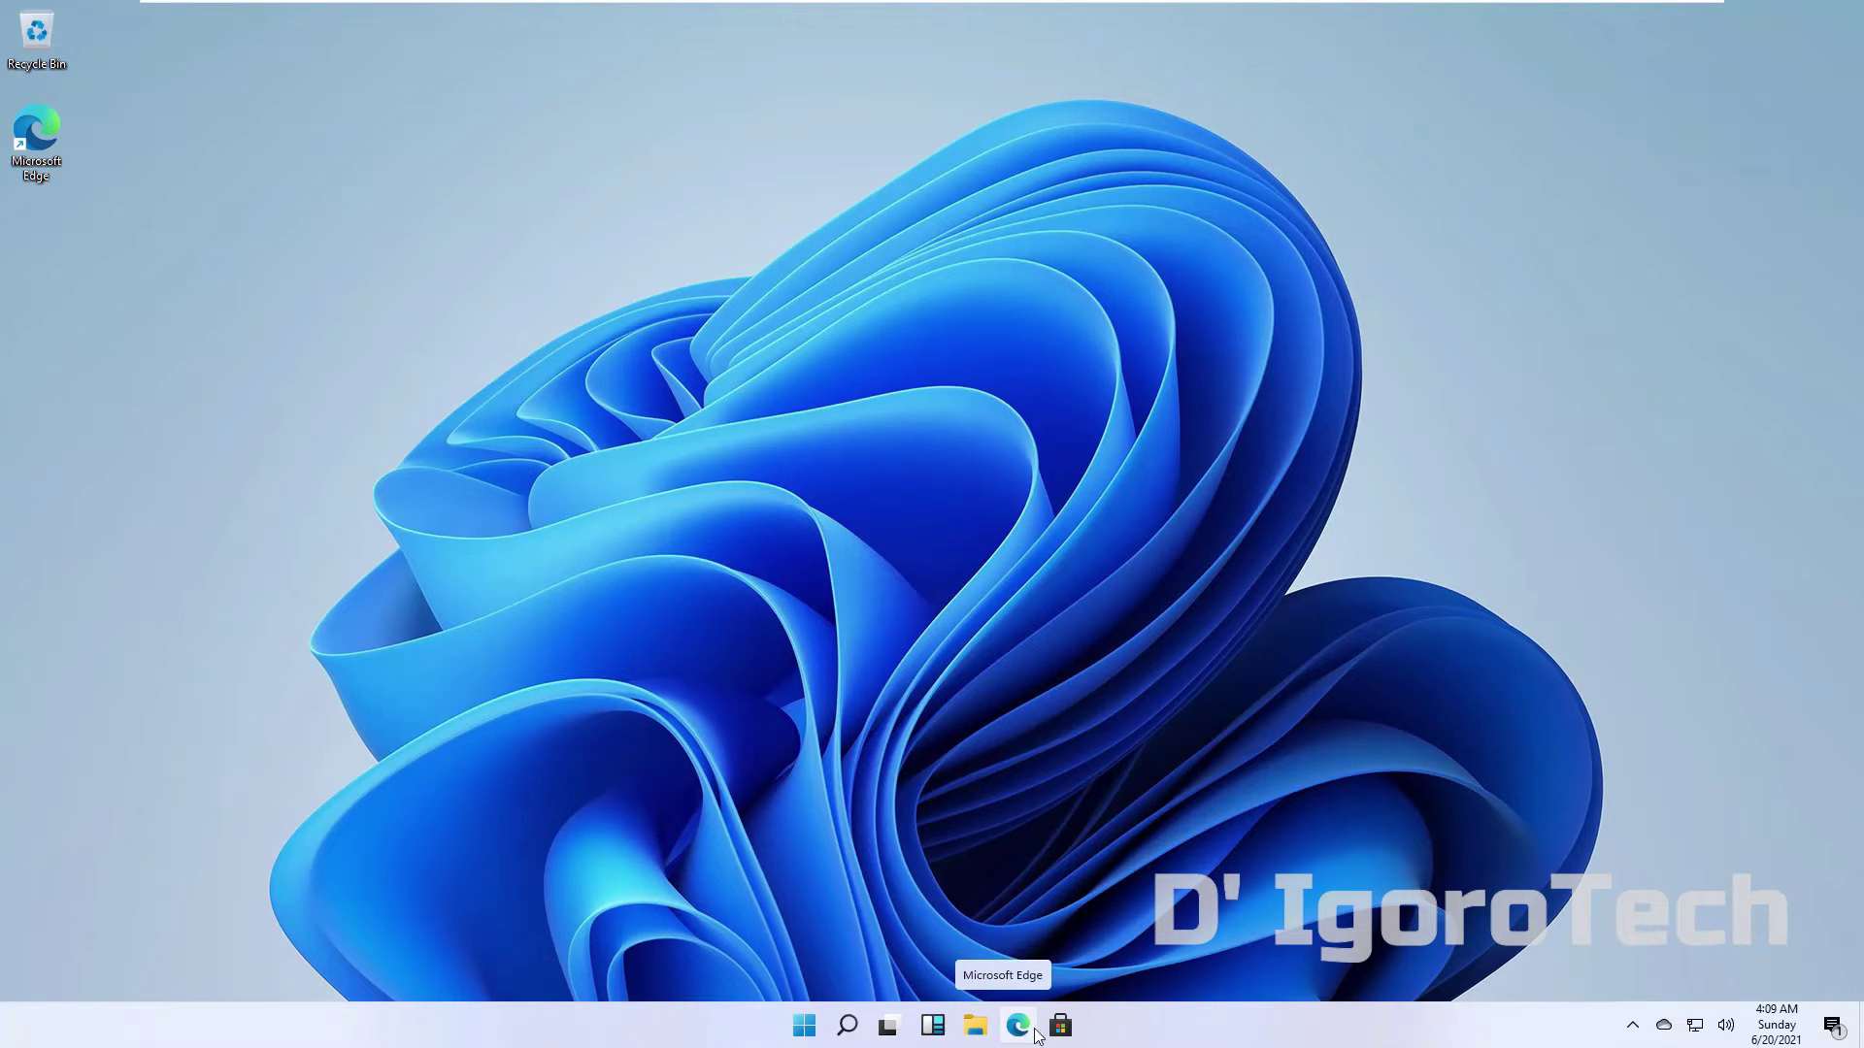
# Step: Open File Explorer and Microsoft Edge, then minimize Edge
pyautogui.press('super+e')
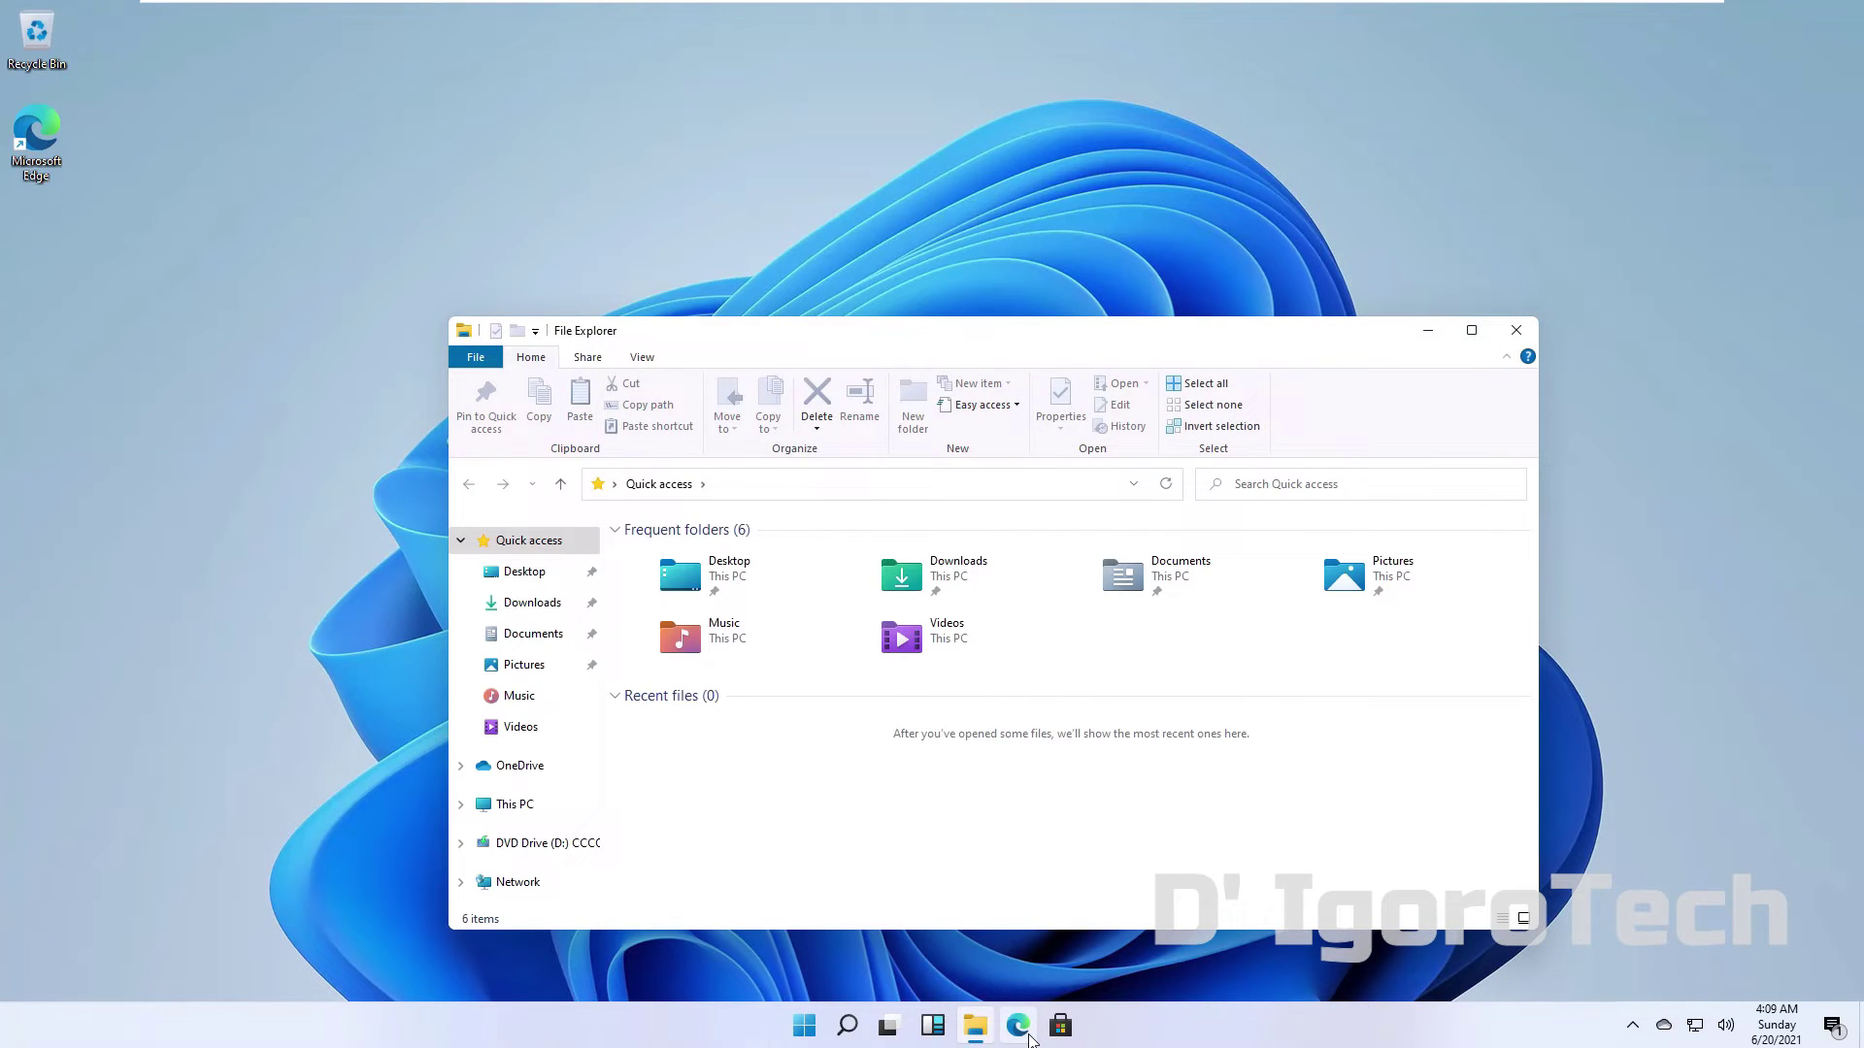
pyautogui.click(1020, 1027)
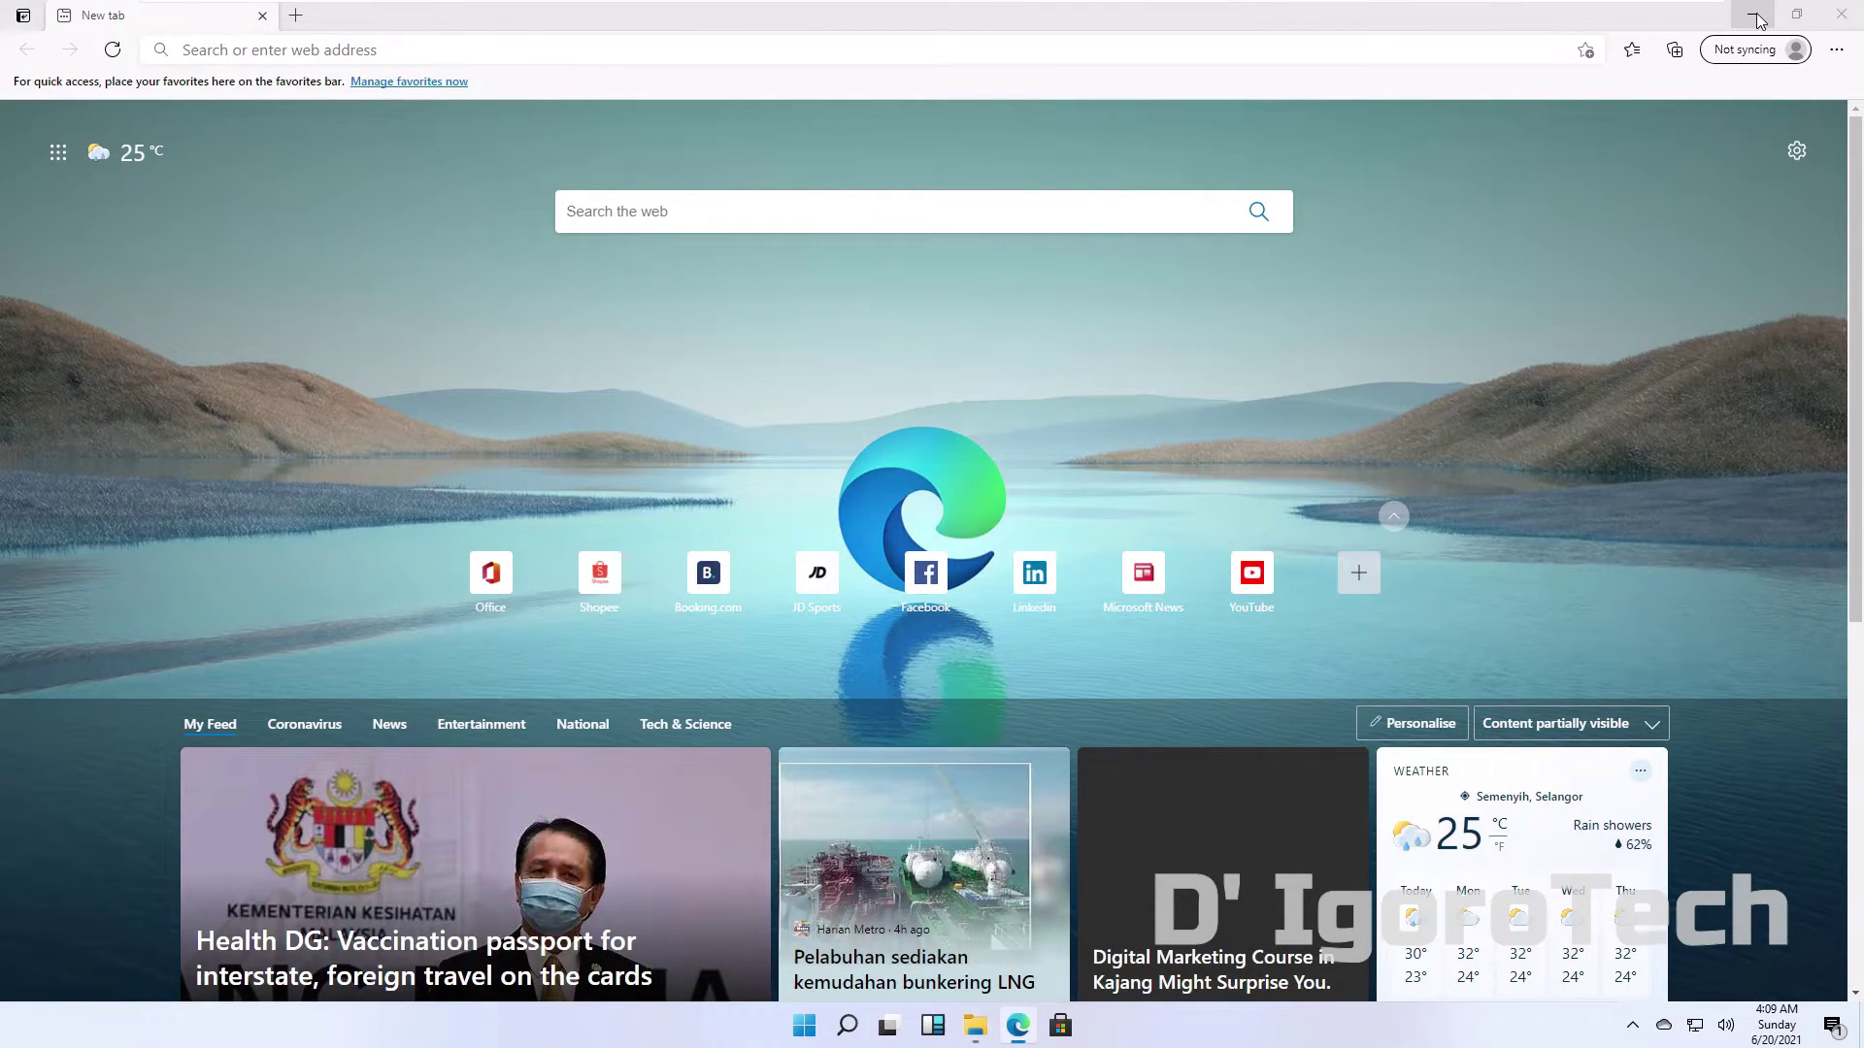
pyautogui.click(1757, 17)
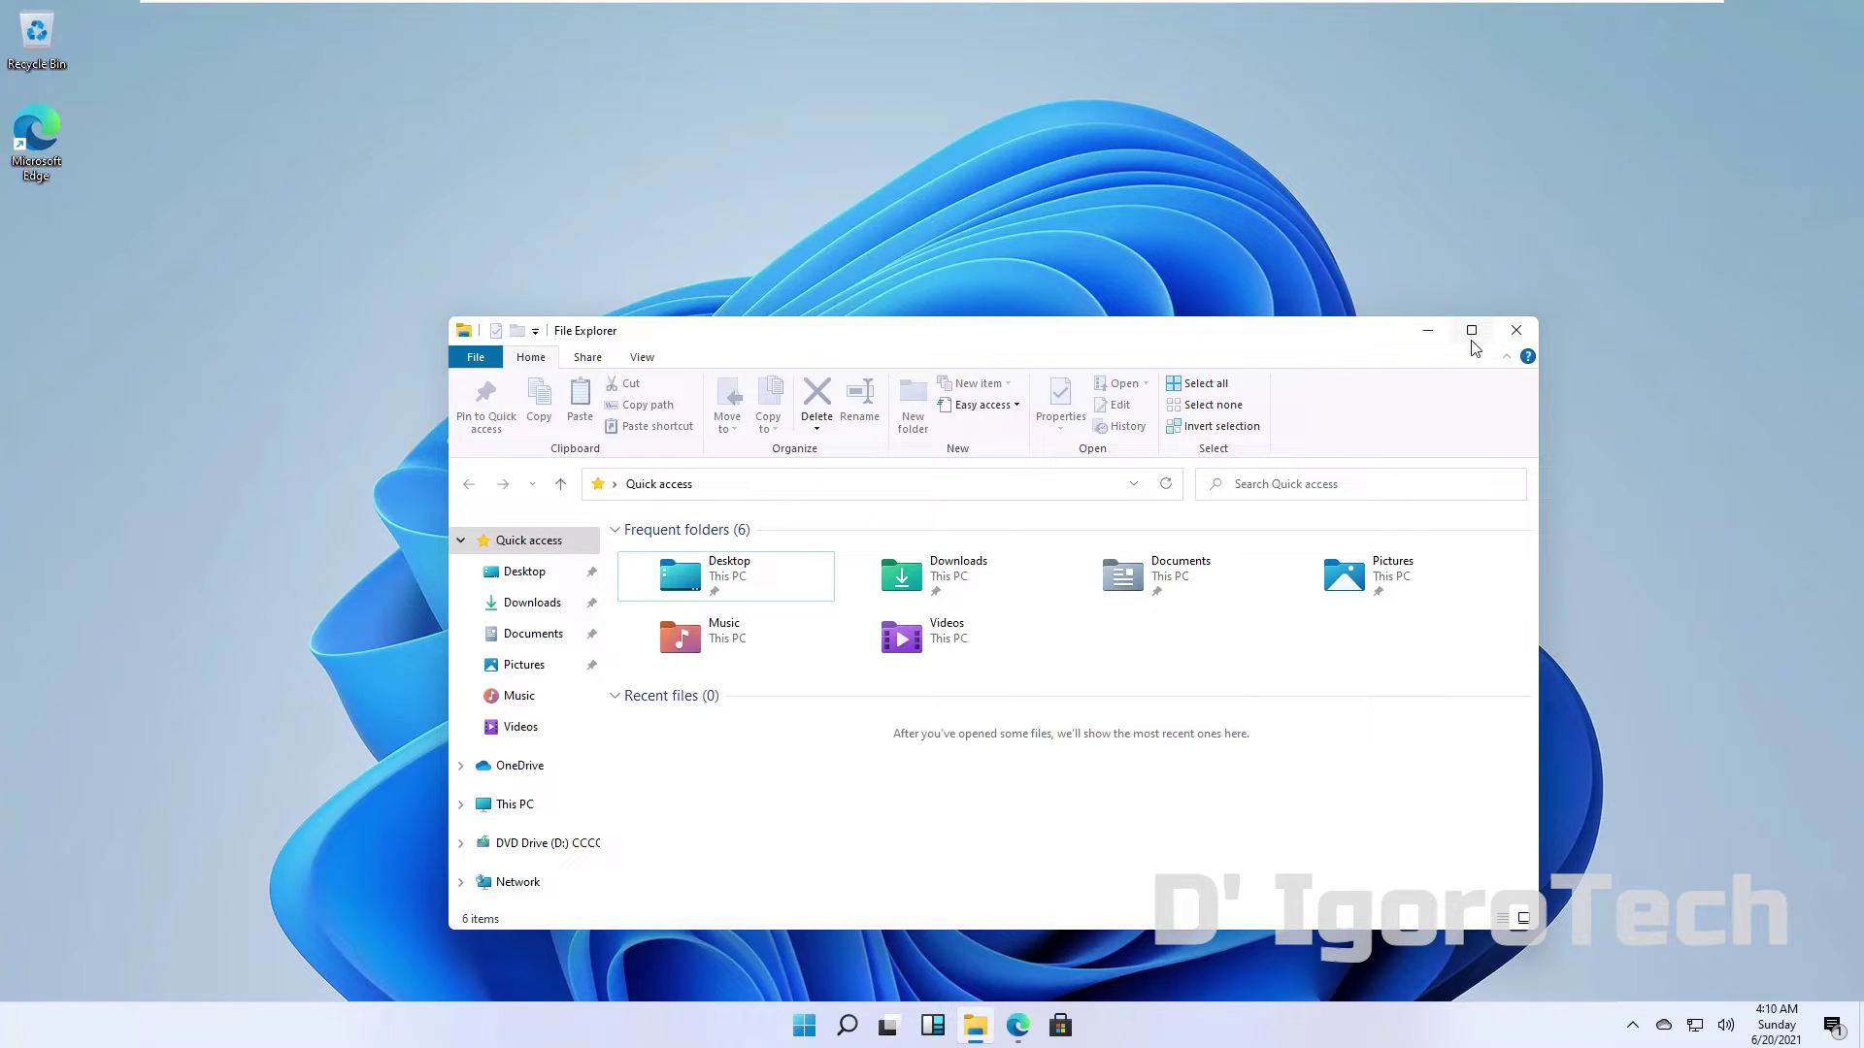
# Step: Snap File Explorer left with Edge on the right, then move Explorer to the top-left quarter
pyautogui.moveTo(1472, 335)
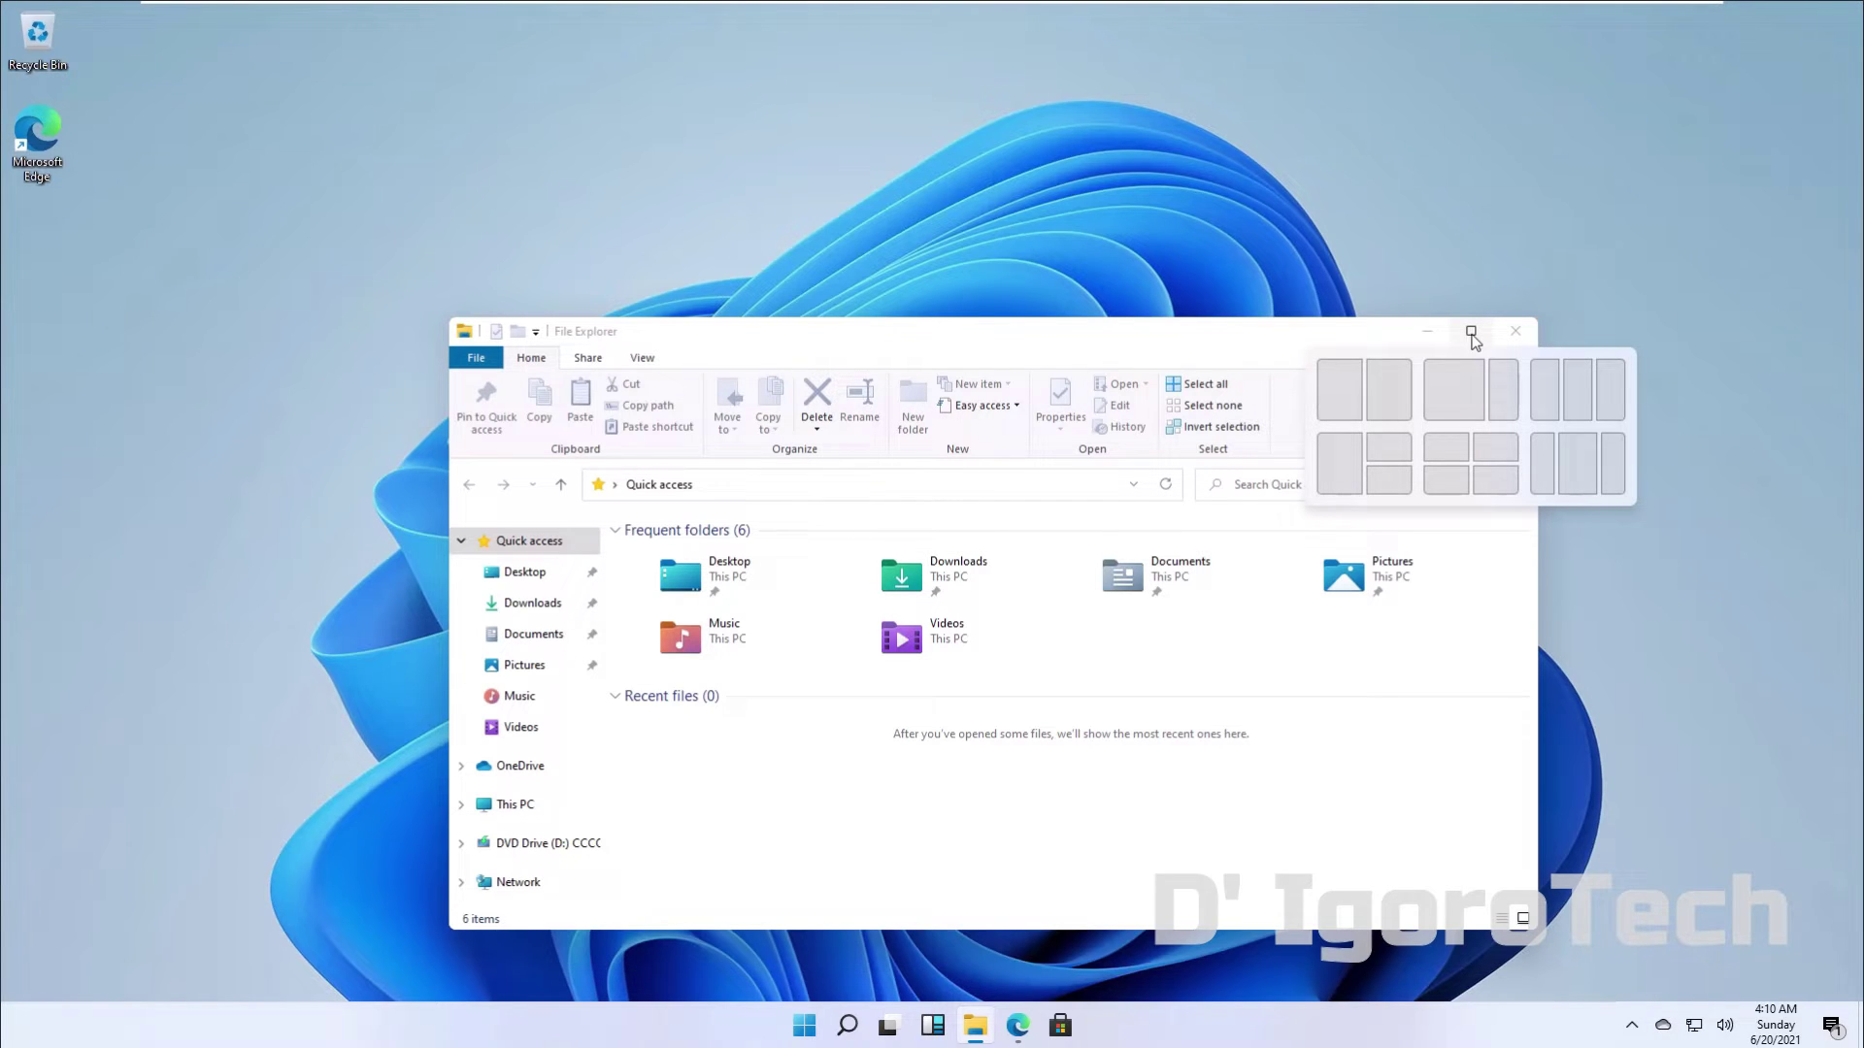
pyautogui.click(1347, 388)
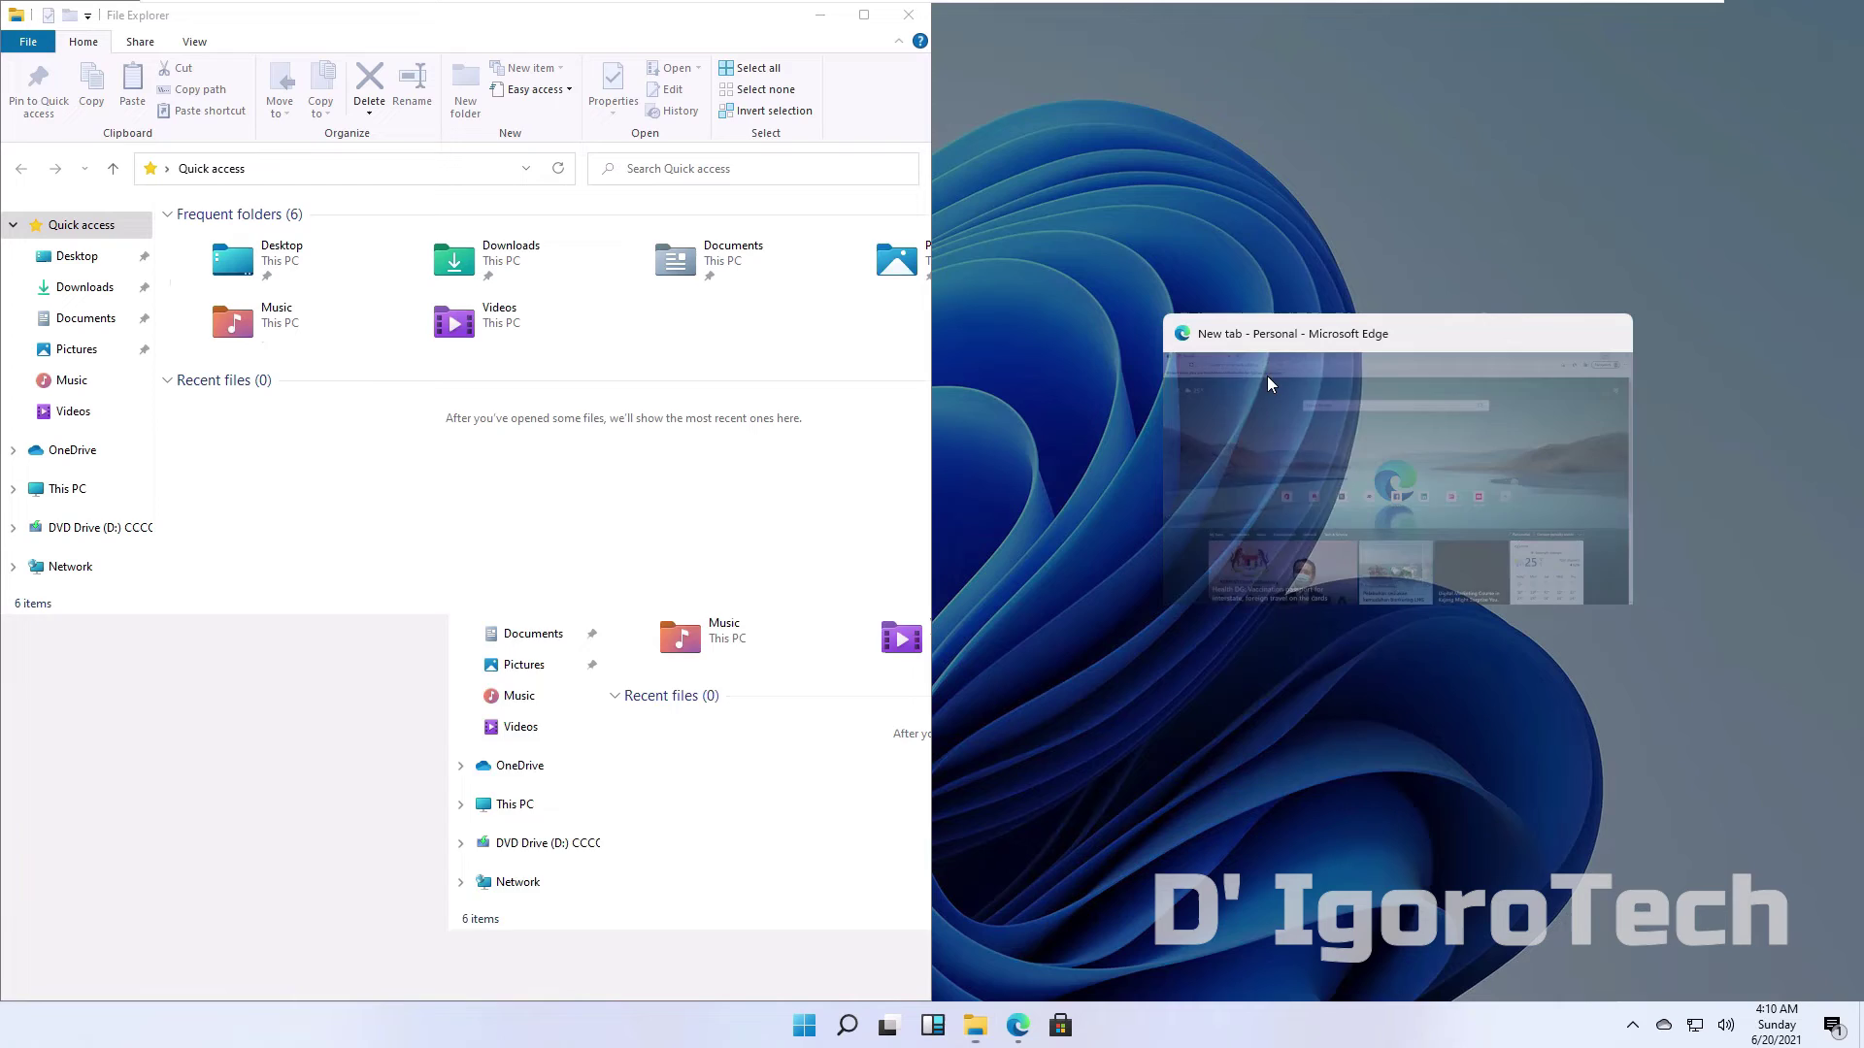
pyautogui.click(1359, 389)
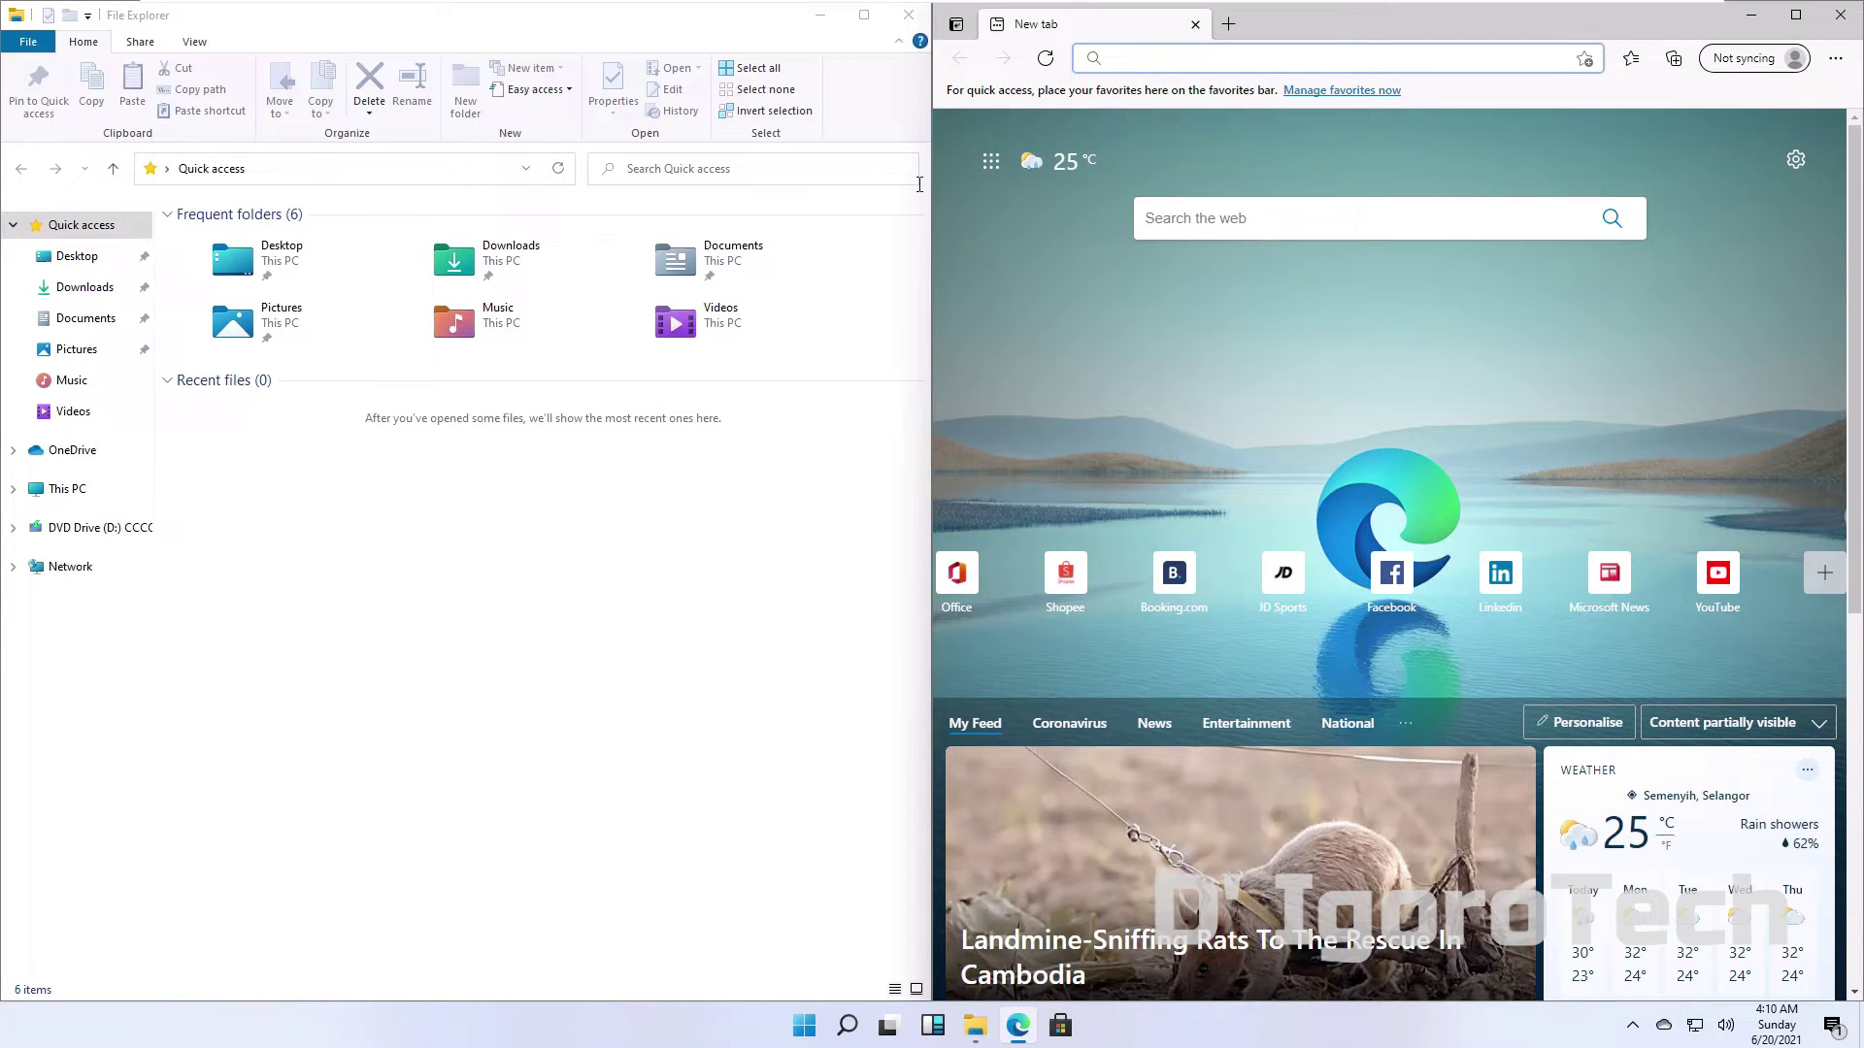
pyautogui.moveTo(864, 16)
pyautogui.click(833, 141)
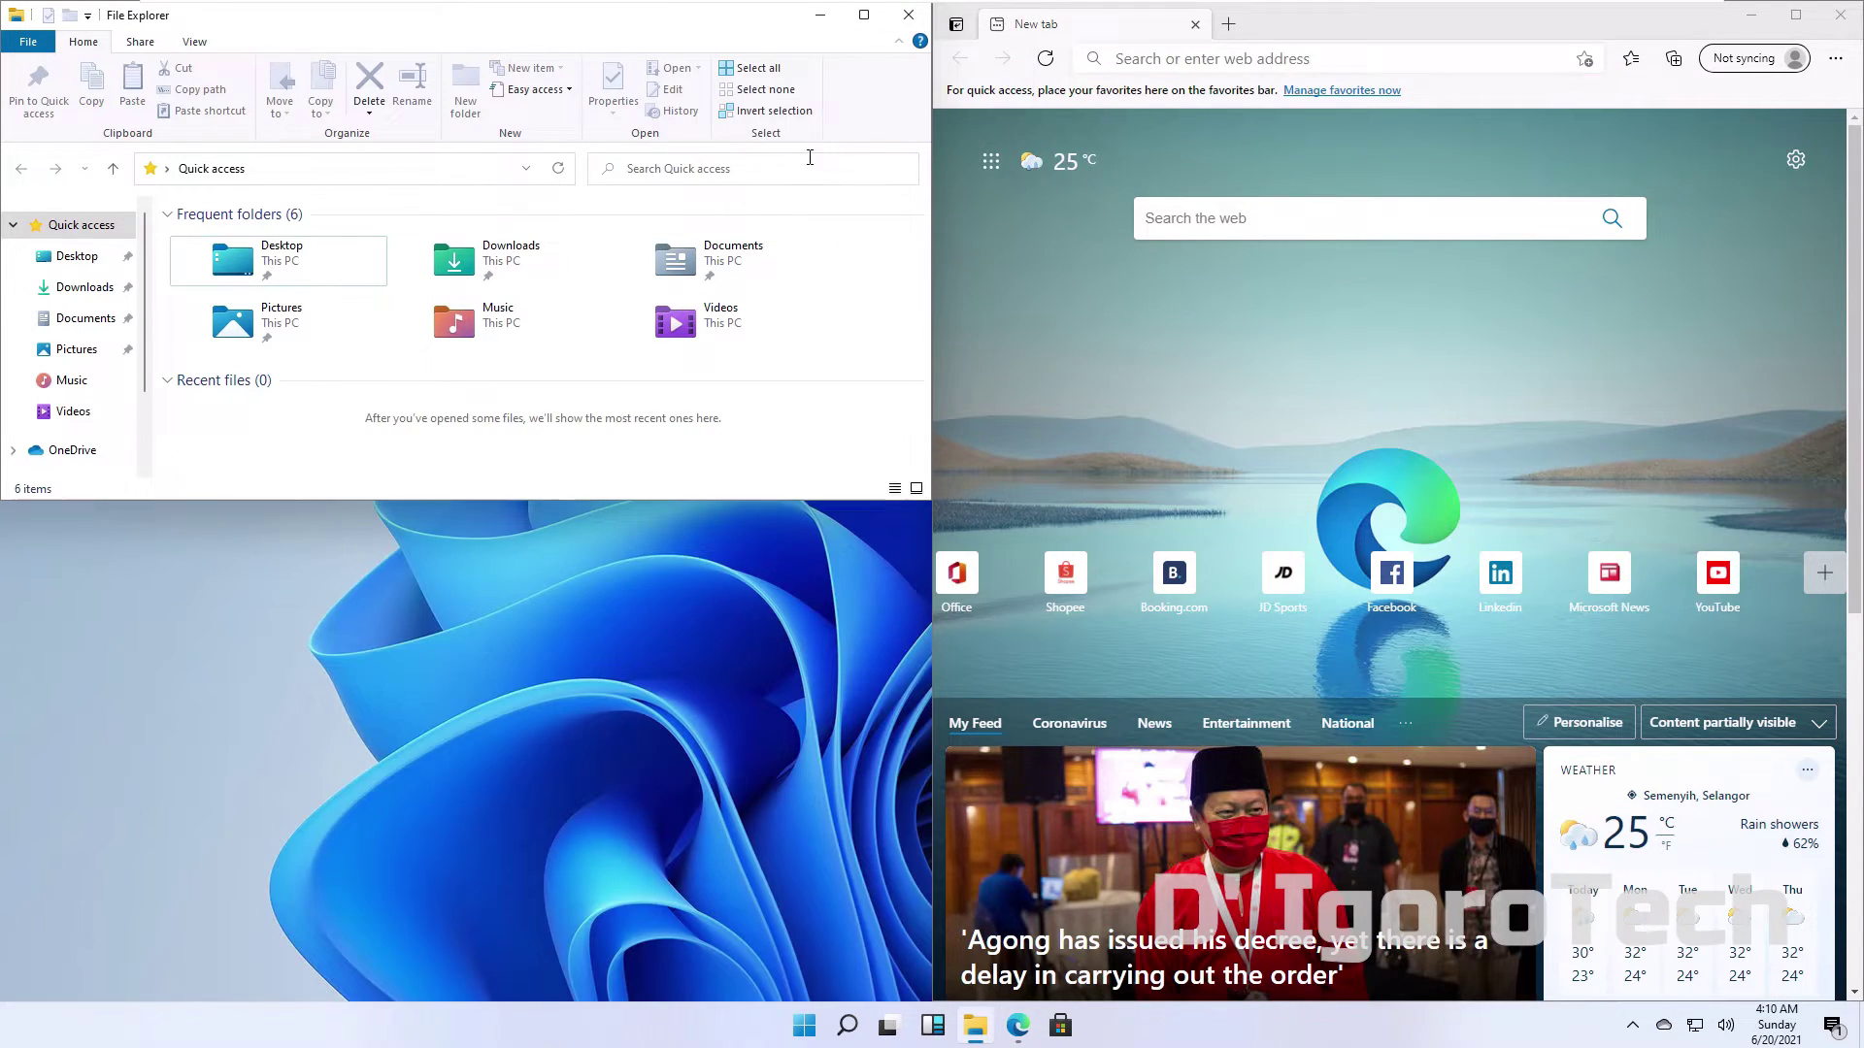
# Step: Close the snapped File Explorer and Microsoft Edge windows
pyautogui.click(864, 15)
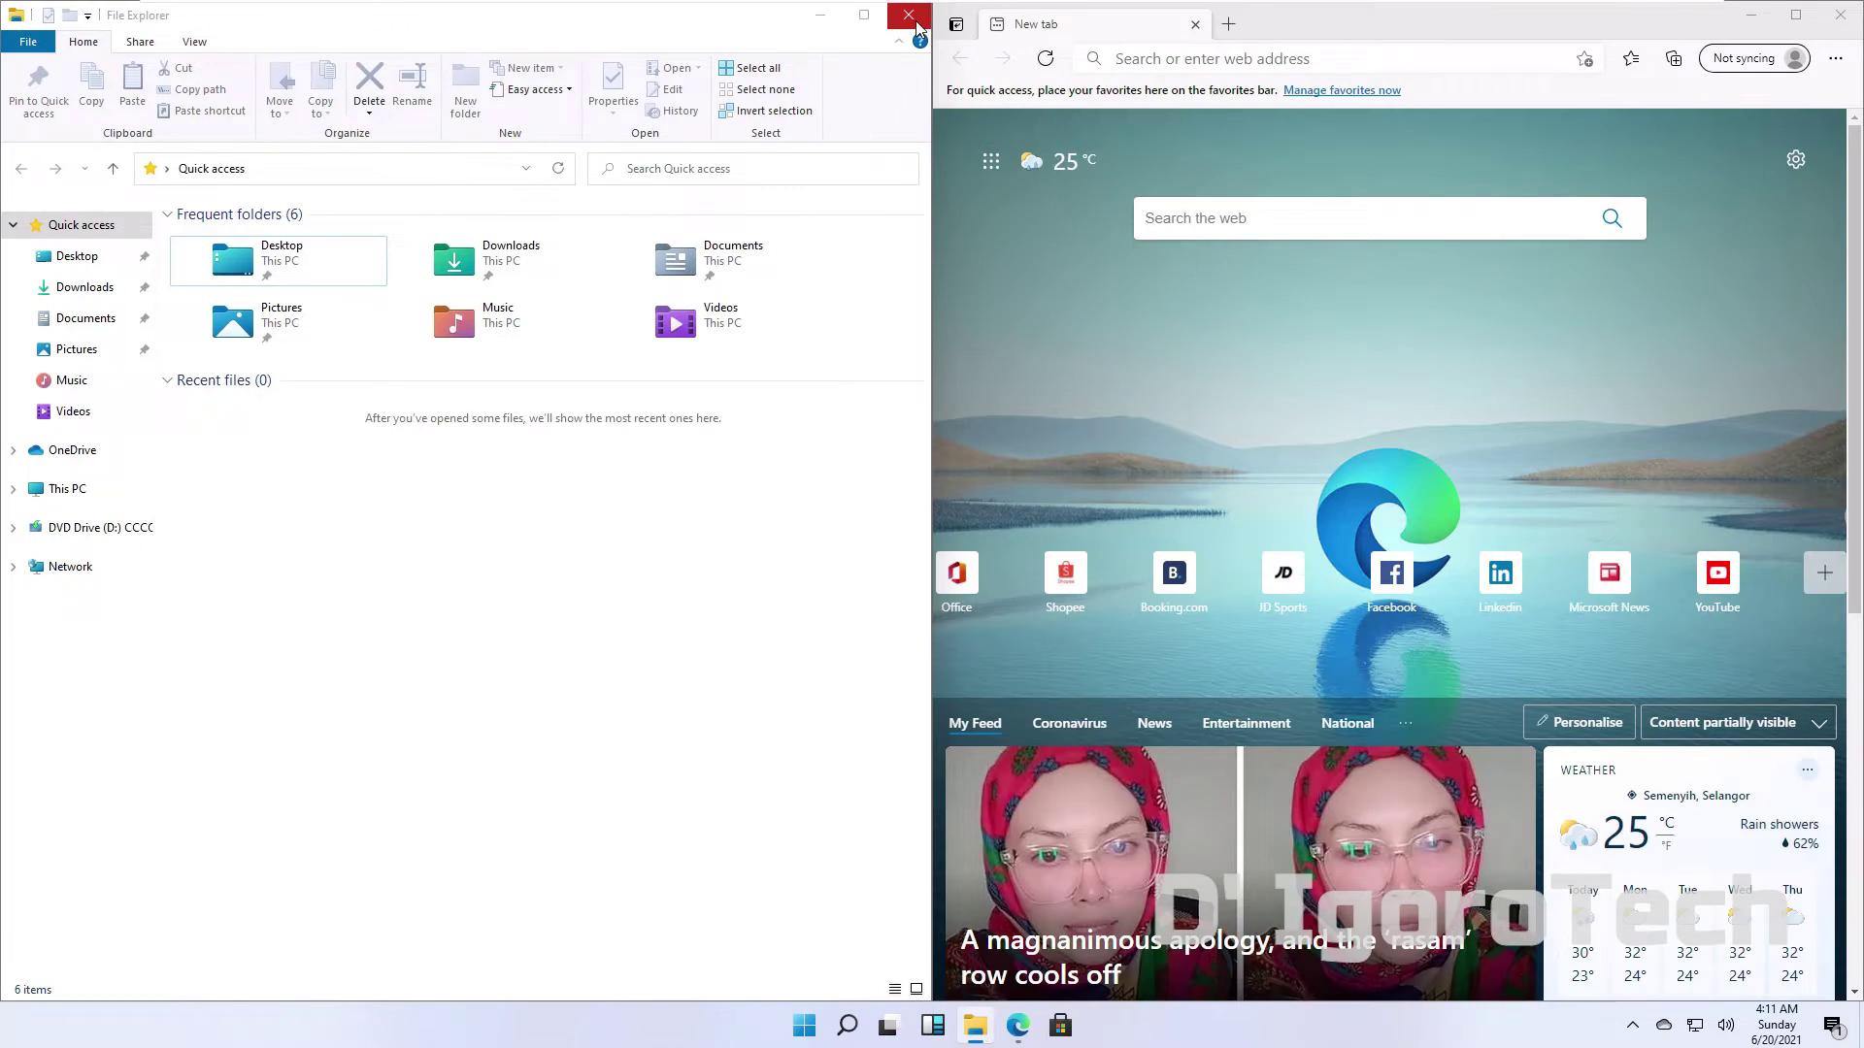
pyautogui.click(908, 14)
pyautogui.click(1840, 14)
# Step: Open Windows Terminal at the desktop folder, then bring up the desktop menu again
pyautogui.rightClick(819, 474)
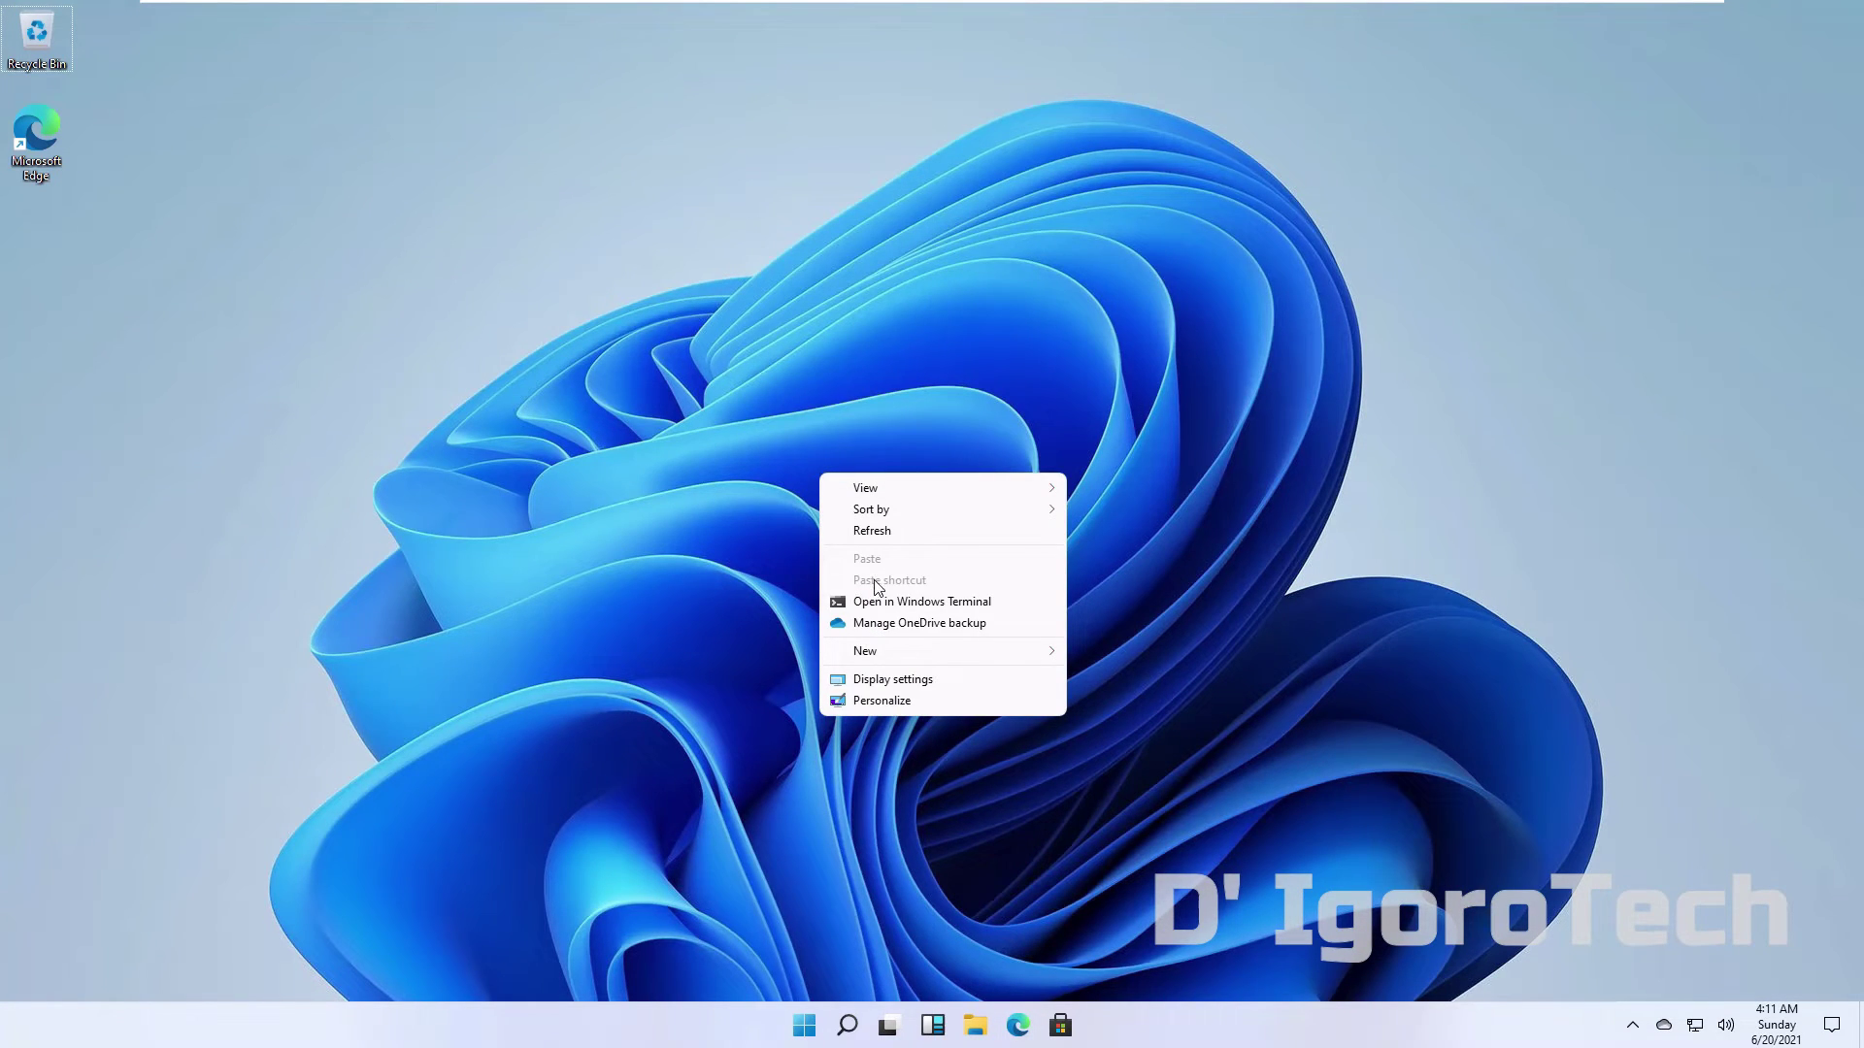
pyautogui.click(890, 604)
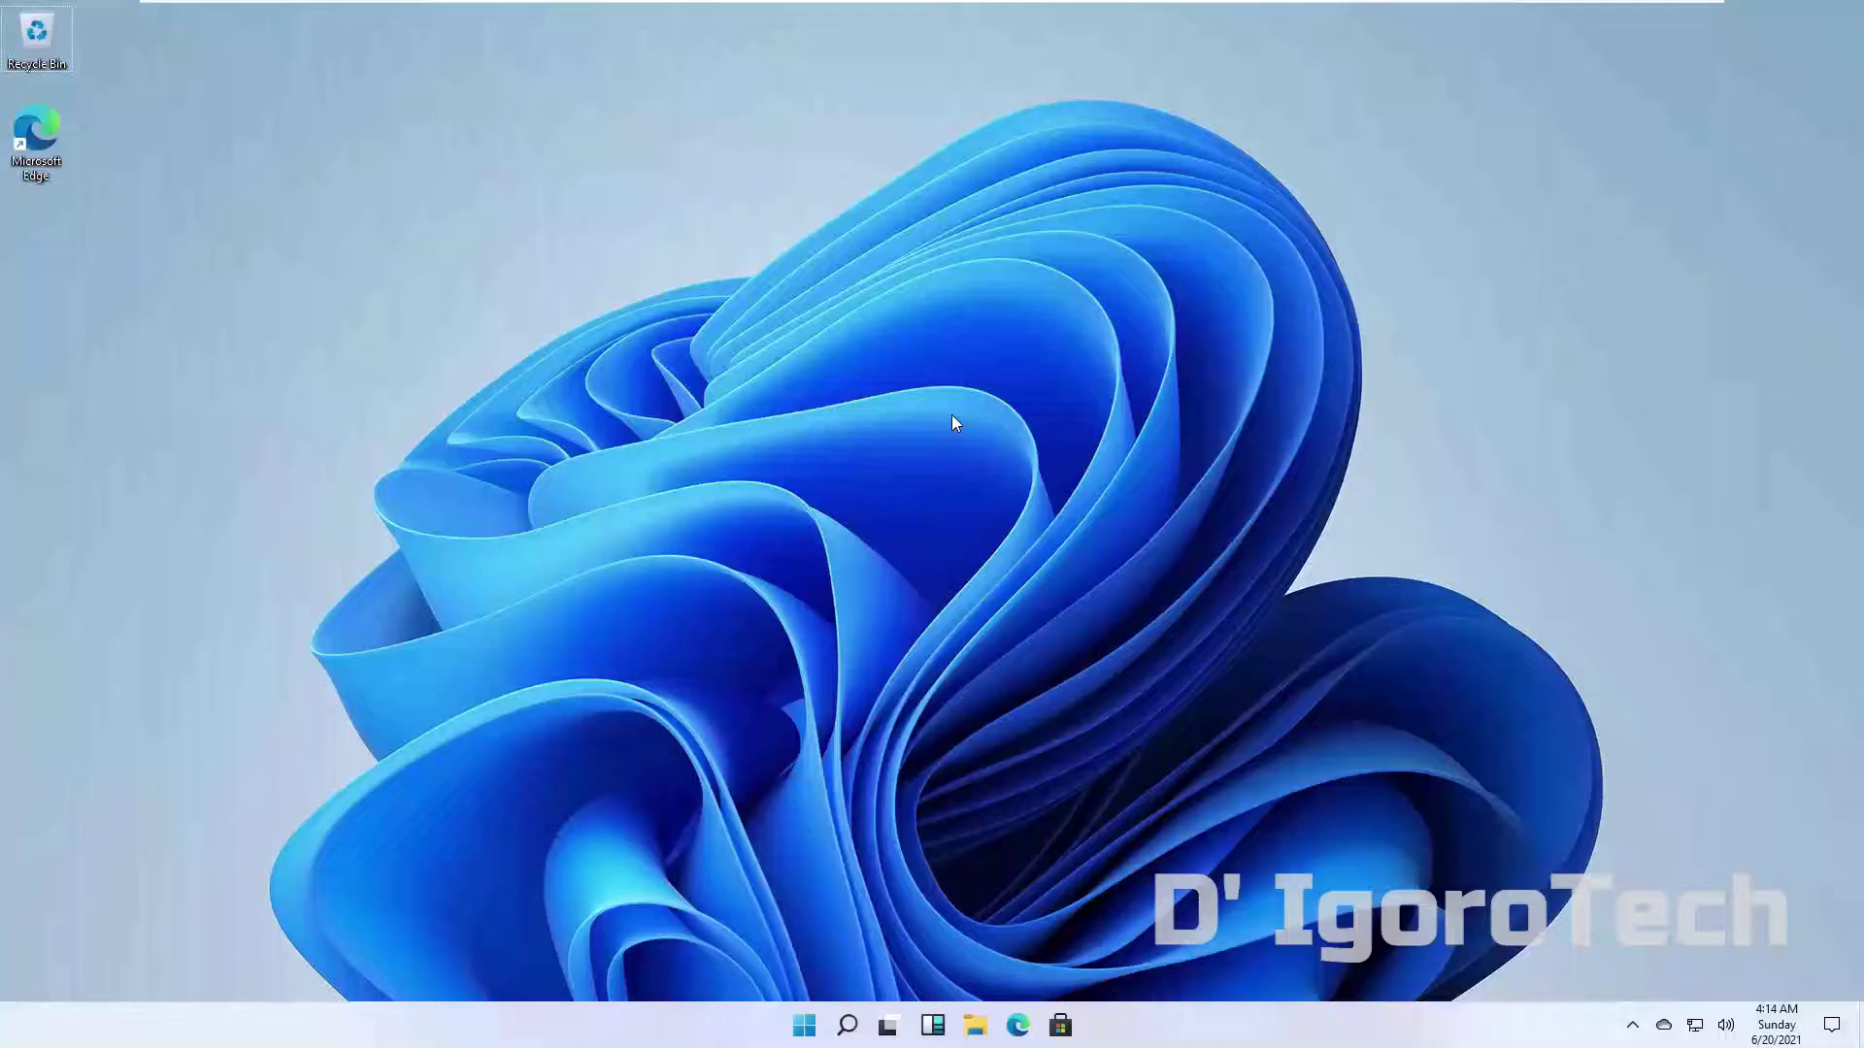
pyautogui.rightClick(952, 415)
# Step: Open Desktop icon settings from Personalization > Themes
pyautogui.click(1117, 617)
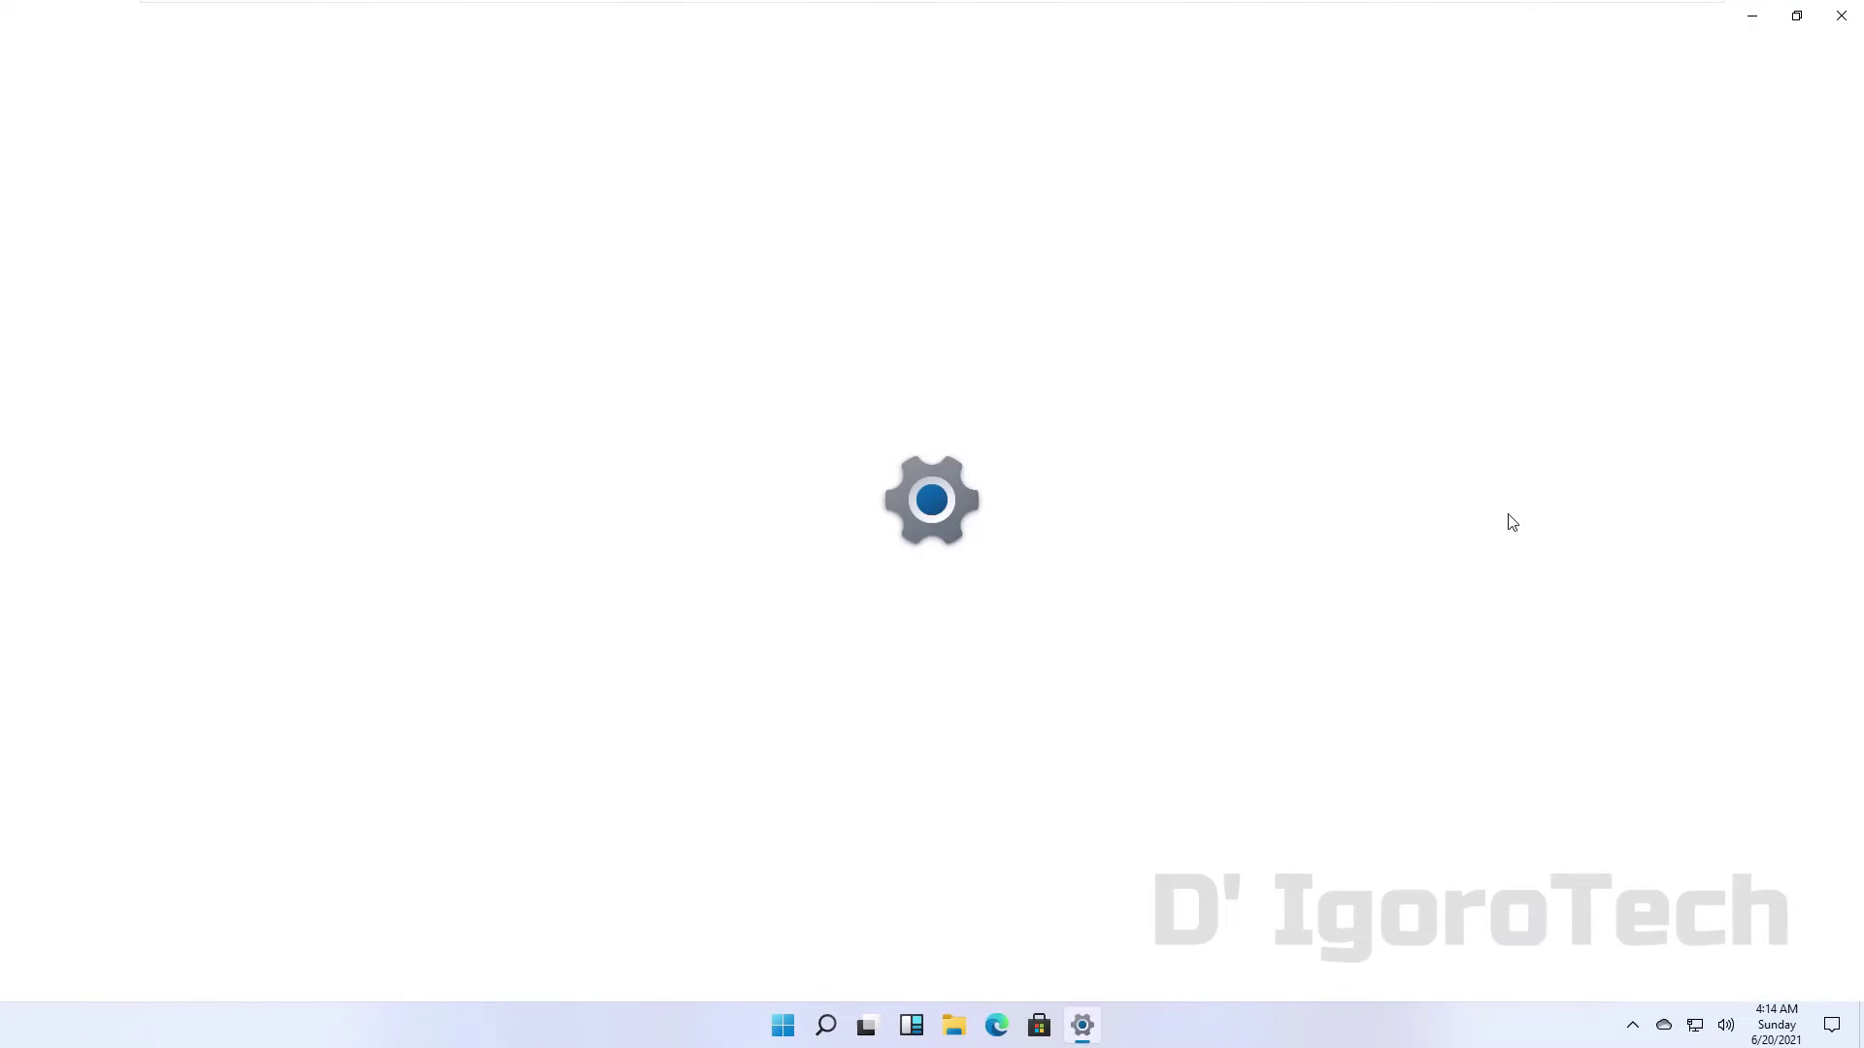
pyautogui.click(85, 369)
pyautogui.click(1685, 278)
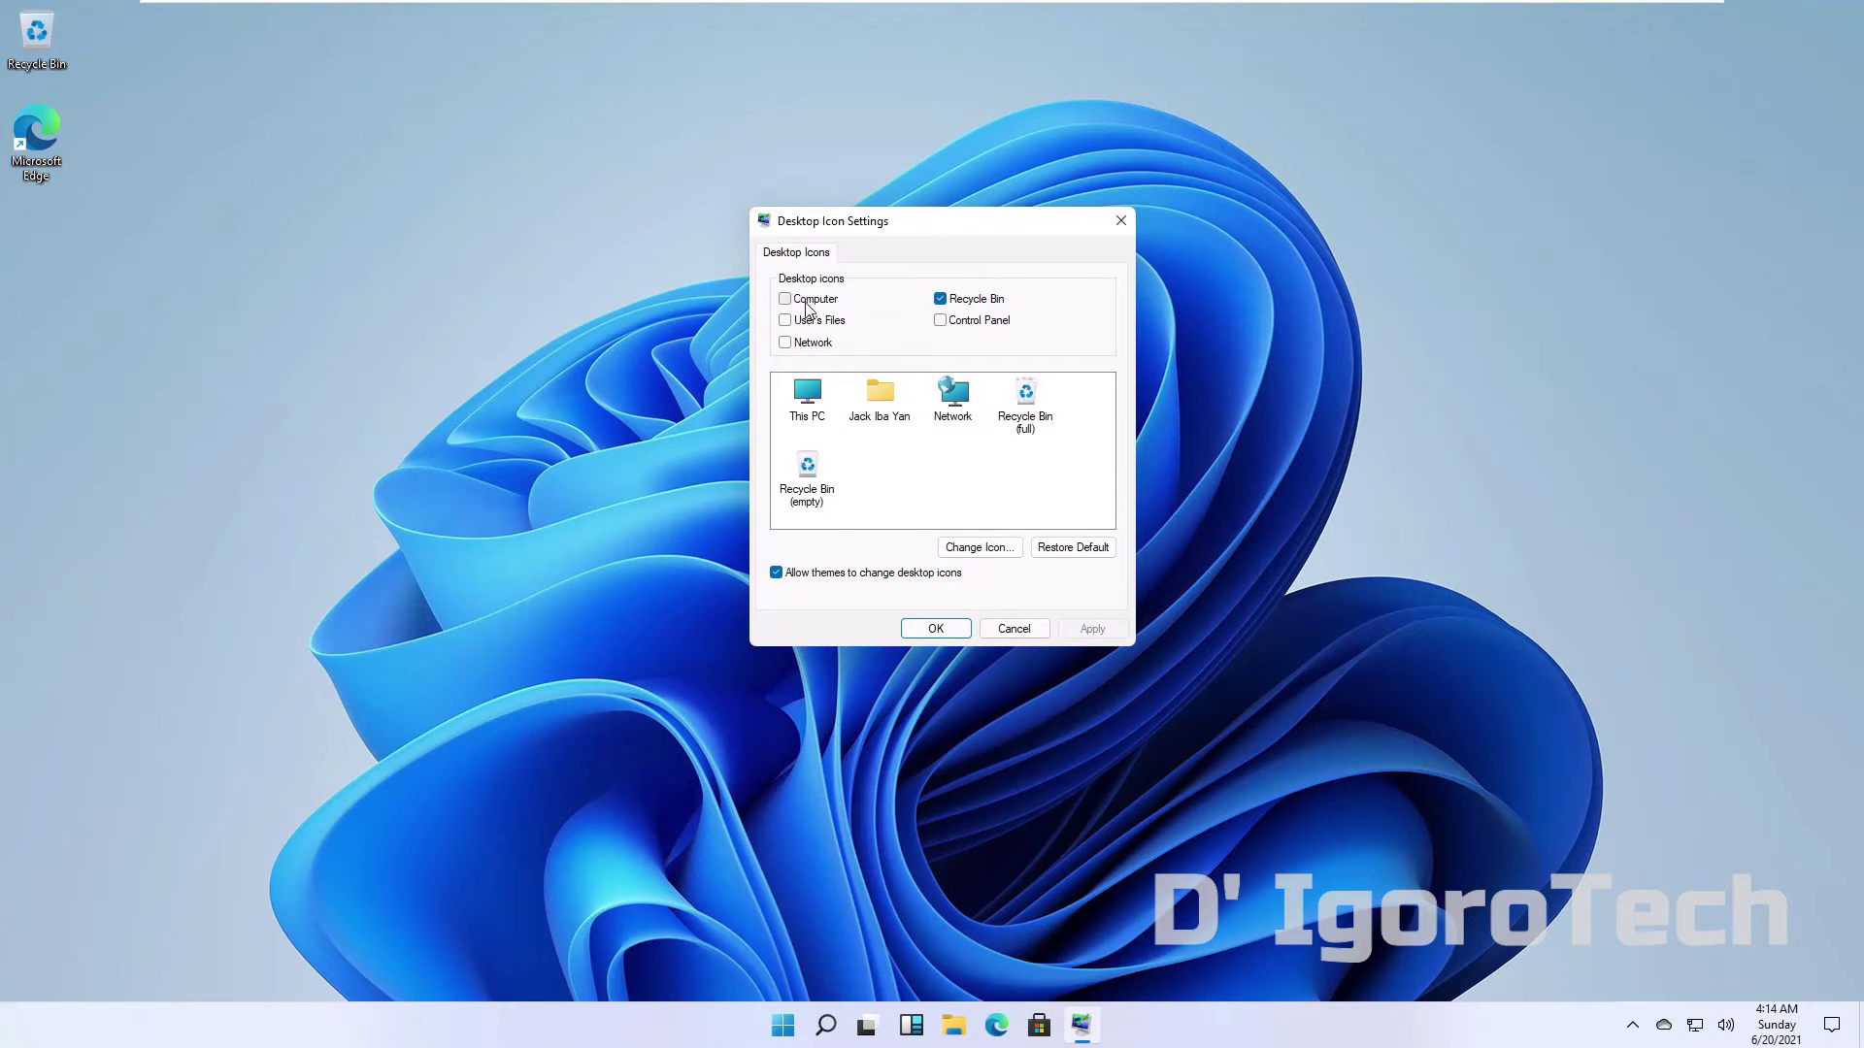
# Step: Enable the Computer, User's Files, Network and Control Panel desktop icons and apply
pyautogui.click(784, 299)
pyautogui.click(784, 320)
pyautogui.click(785, 341)
pyautogui.click(940, 320)
pyautogui.click(1092, 629)
pyautogui.click(936, 629)
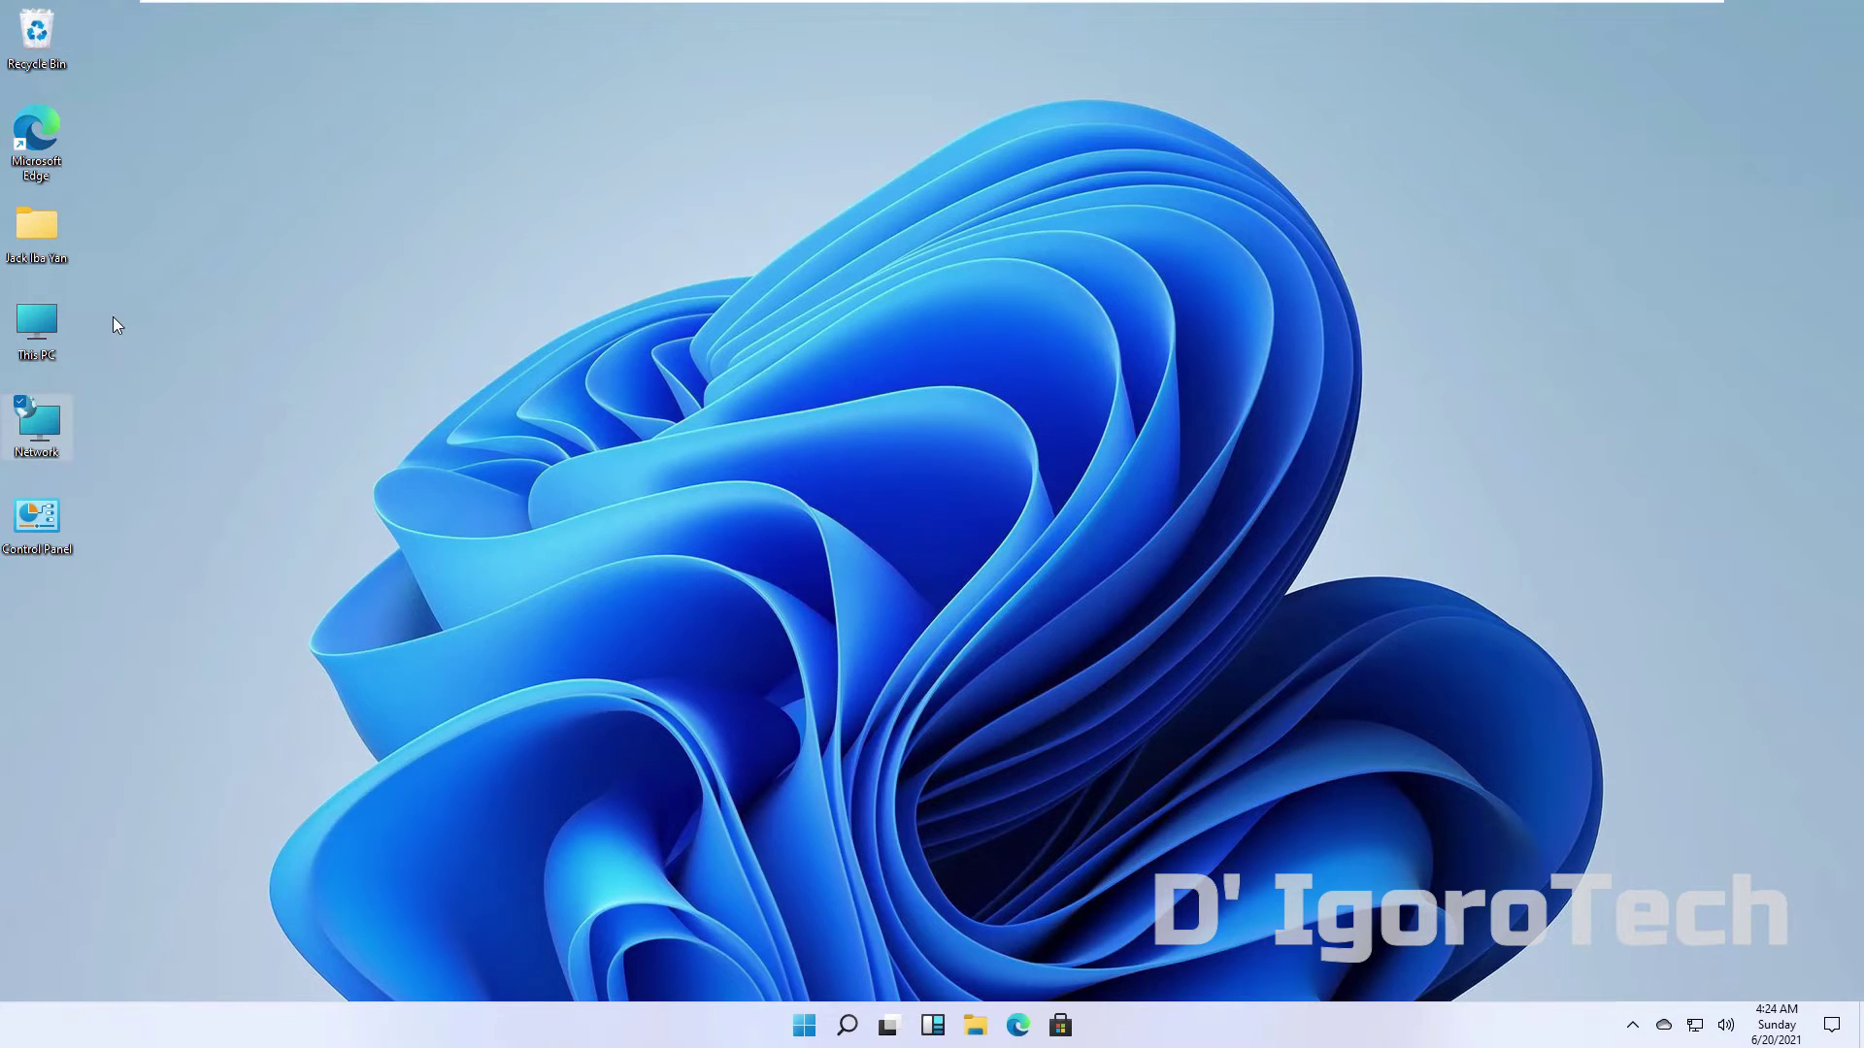
pyautogui.click(45, 235)
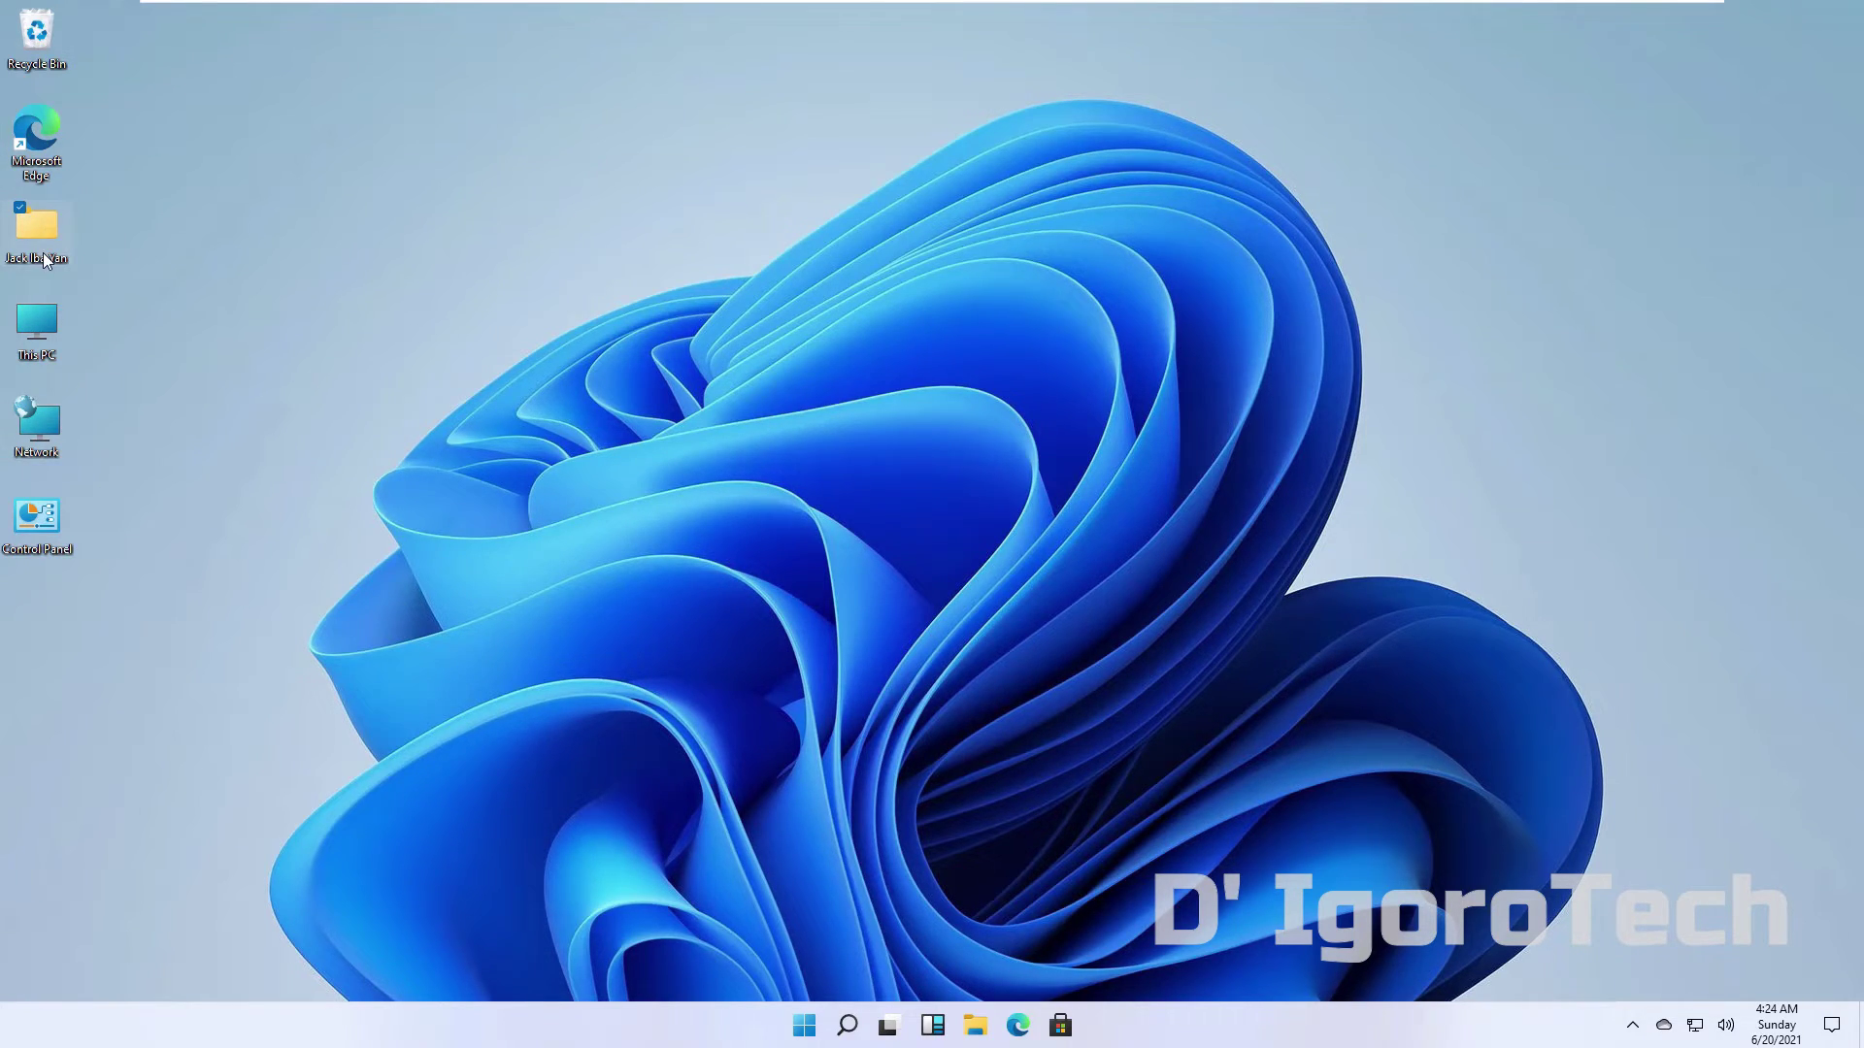
# Step: Browse the user's folder (Contacts, Desktop, Videos), then close the Videos window
pyautogui.doubleClick(43, 251)
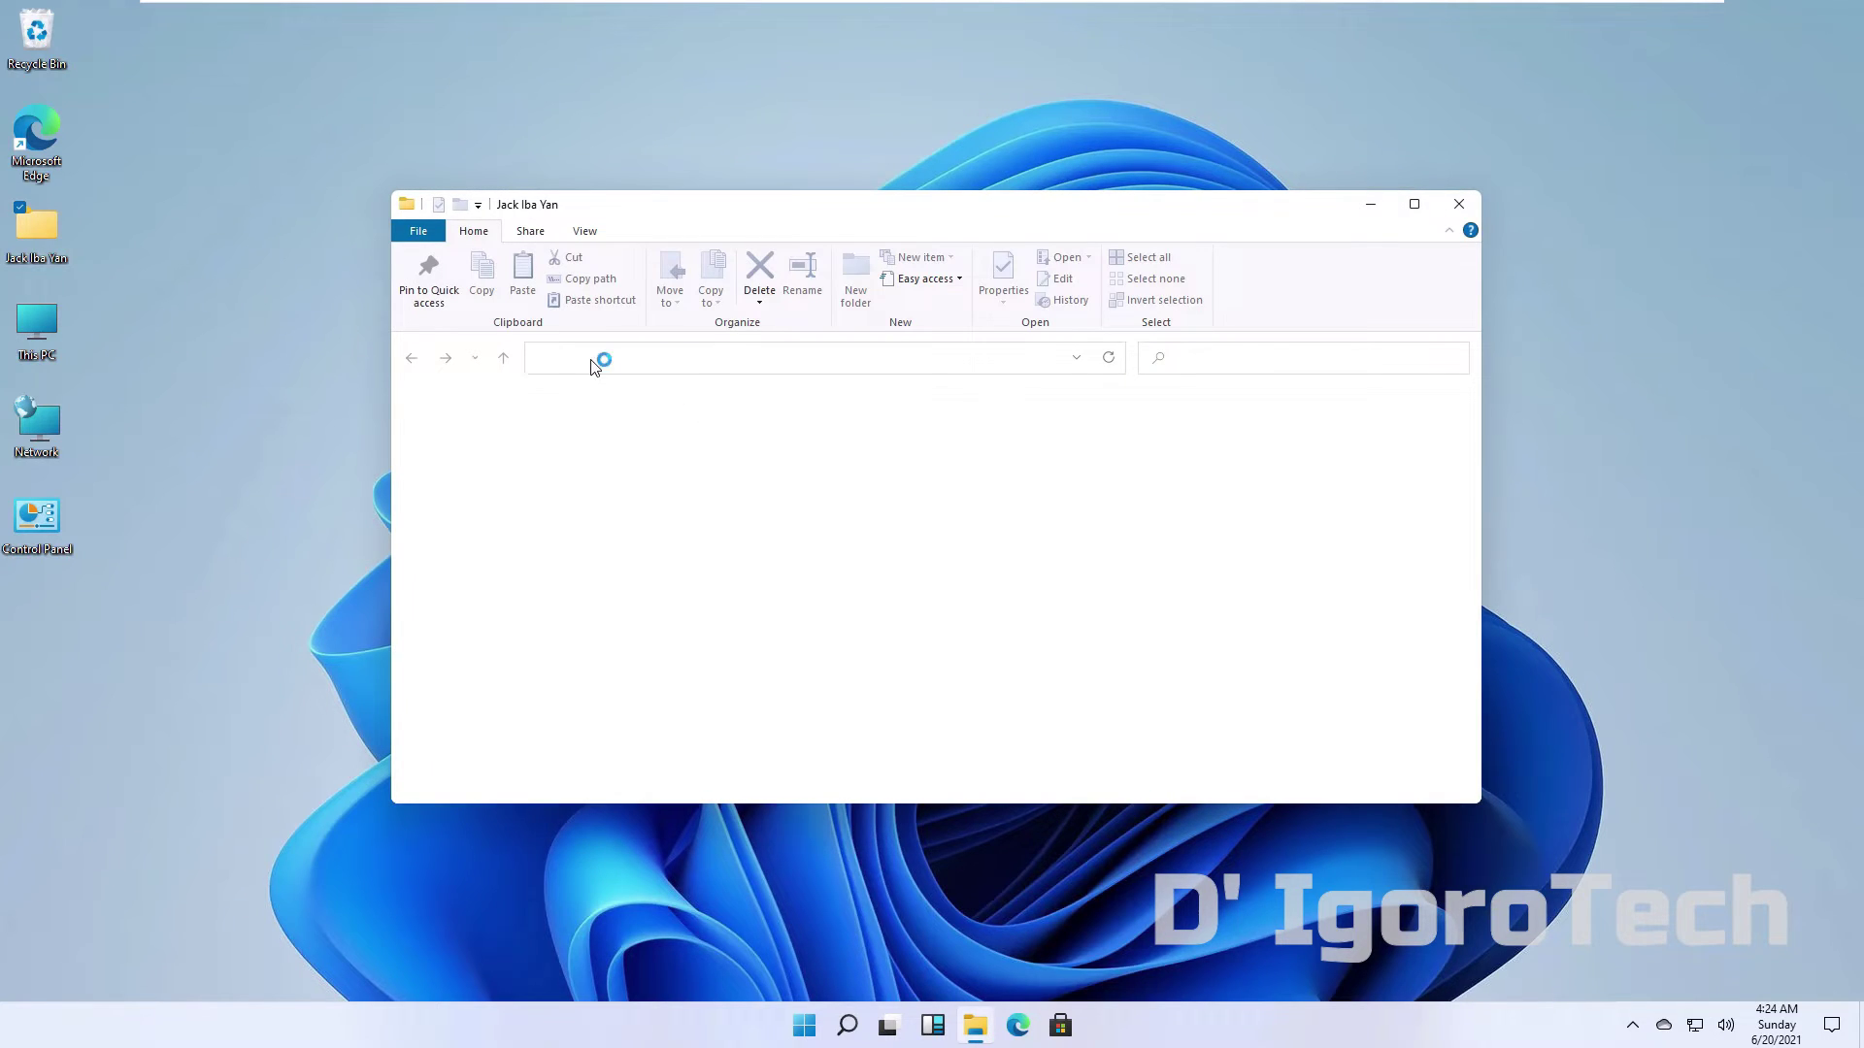
pyautogui.click(596, 432)
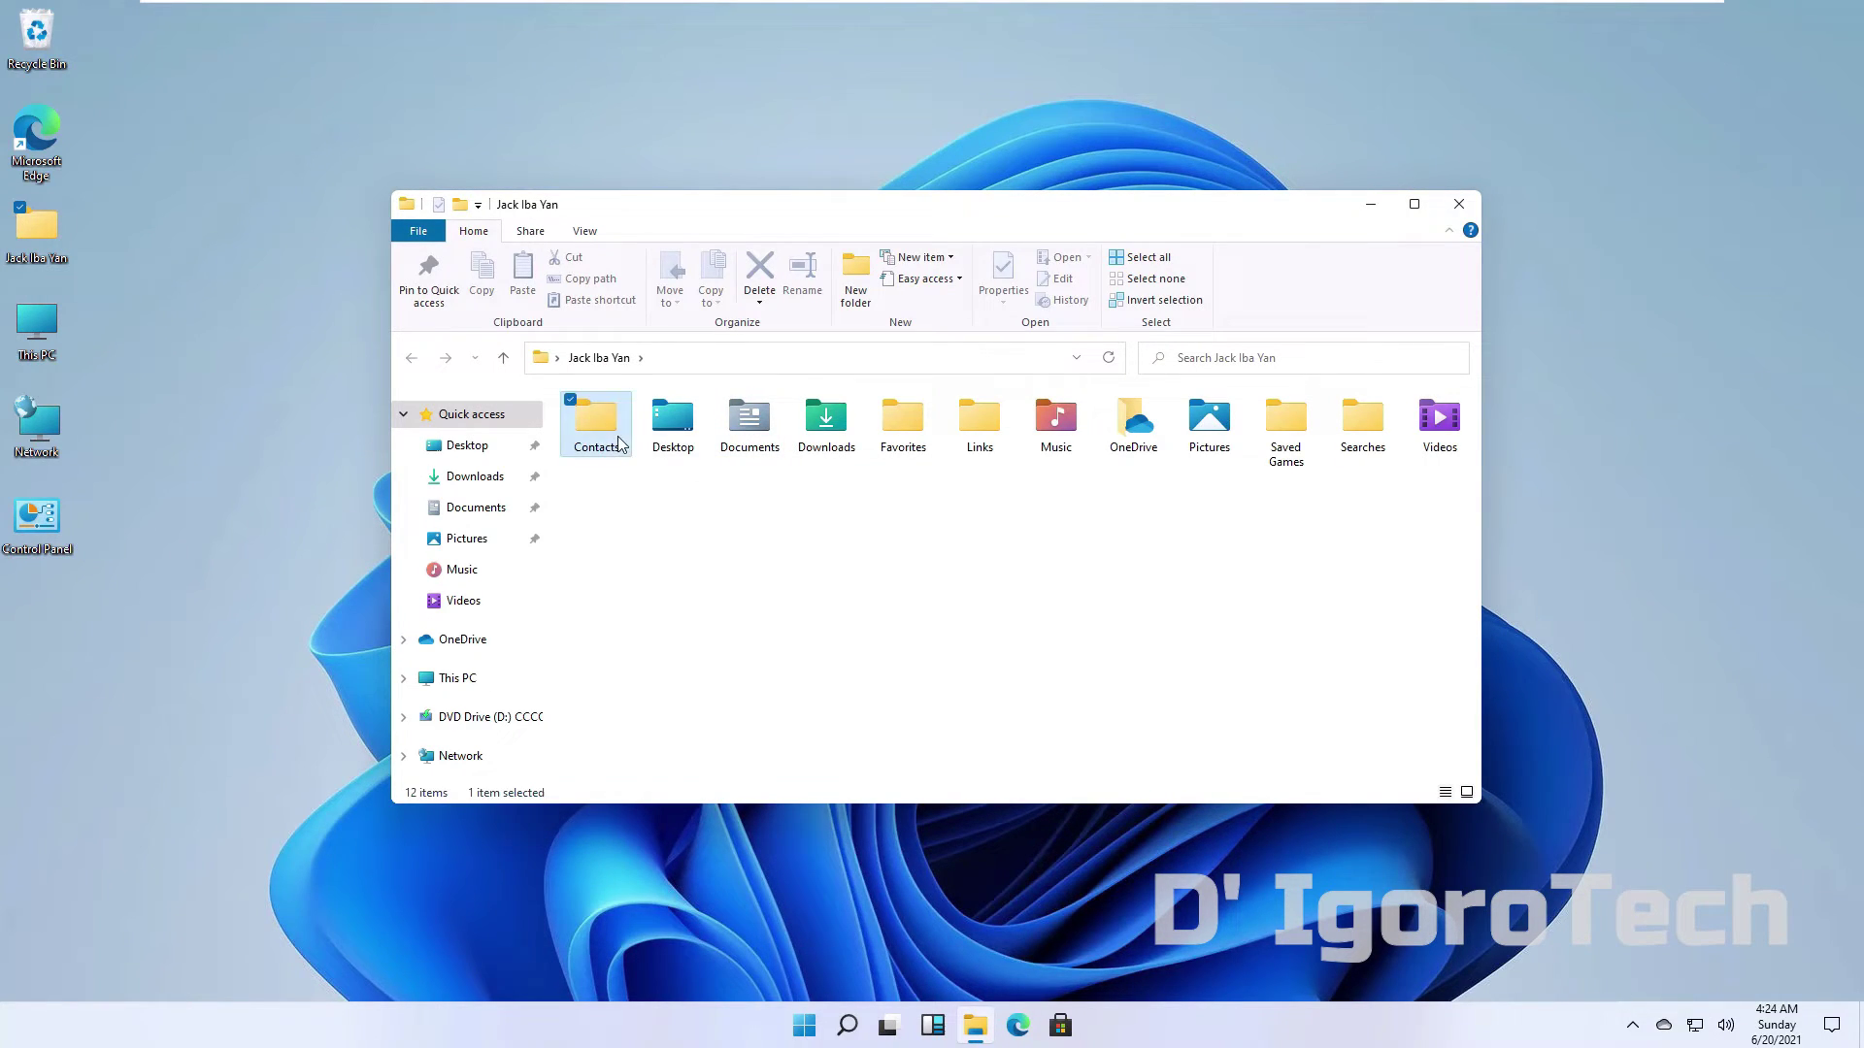
pyautogui.click(675, 442)
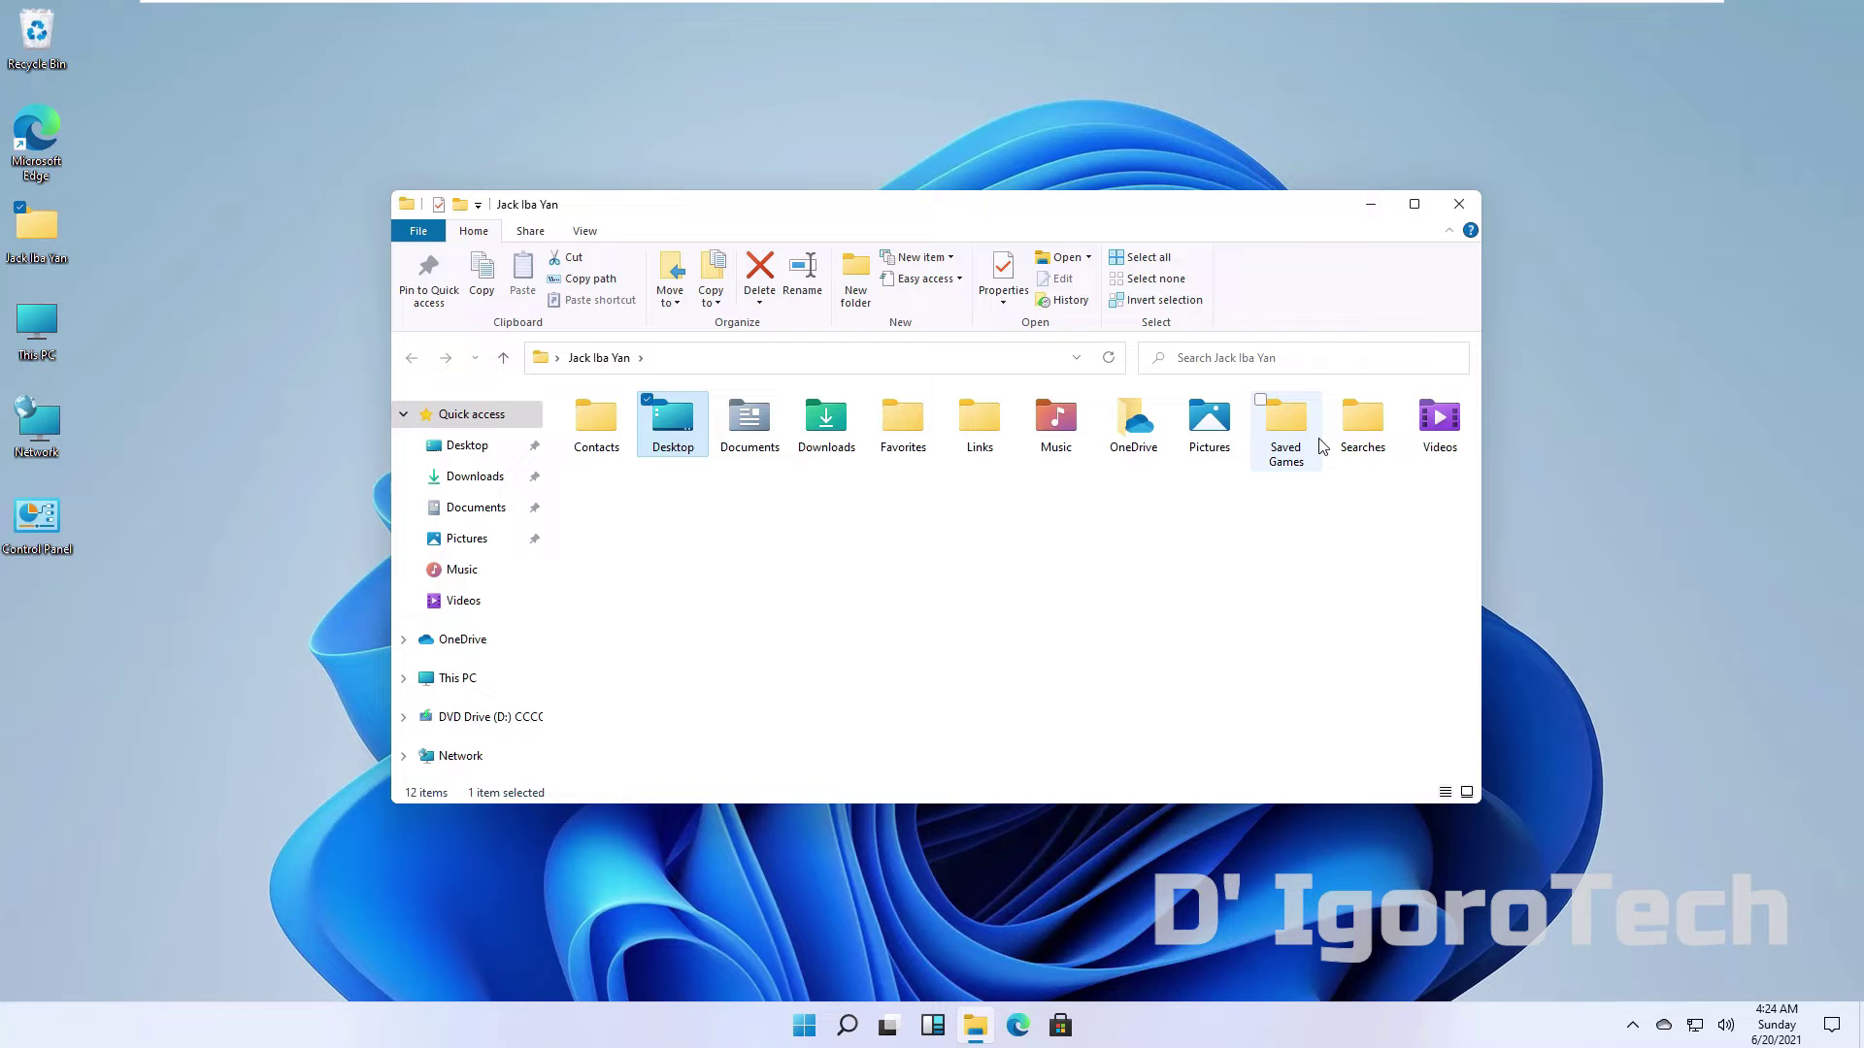
pyautogui.doubleClick(1439, 422)
pyautogui.click(1478, 203)
# Step: Open This PC, look through Desktop, Documents, Downloads and Music, then close it
pyautogui.doubleClick(59, 329)
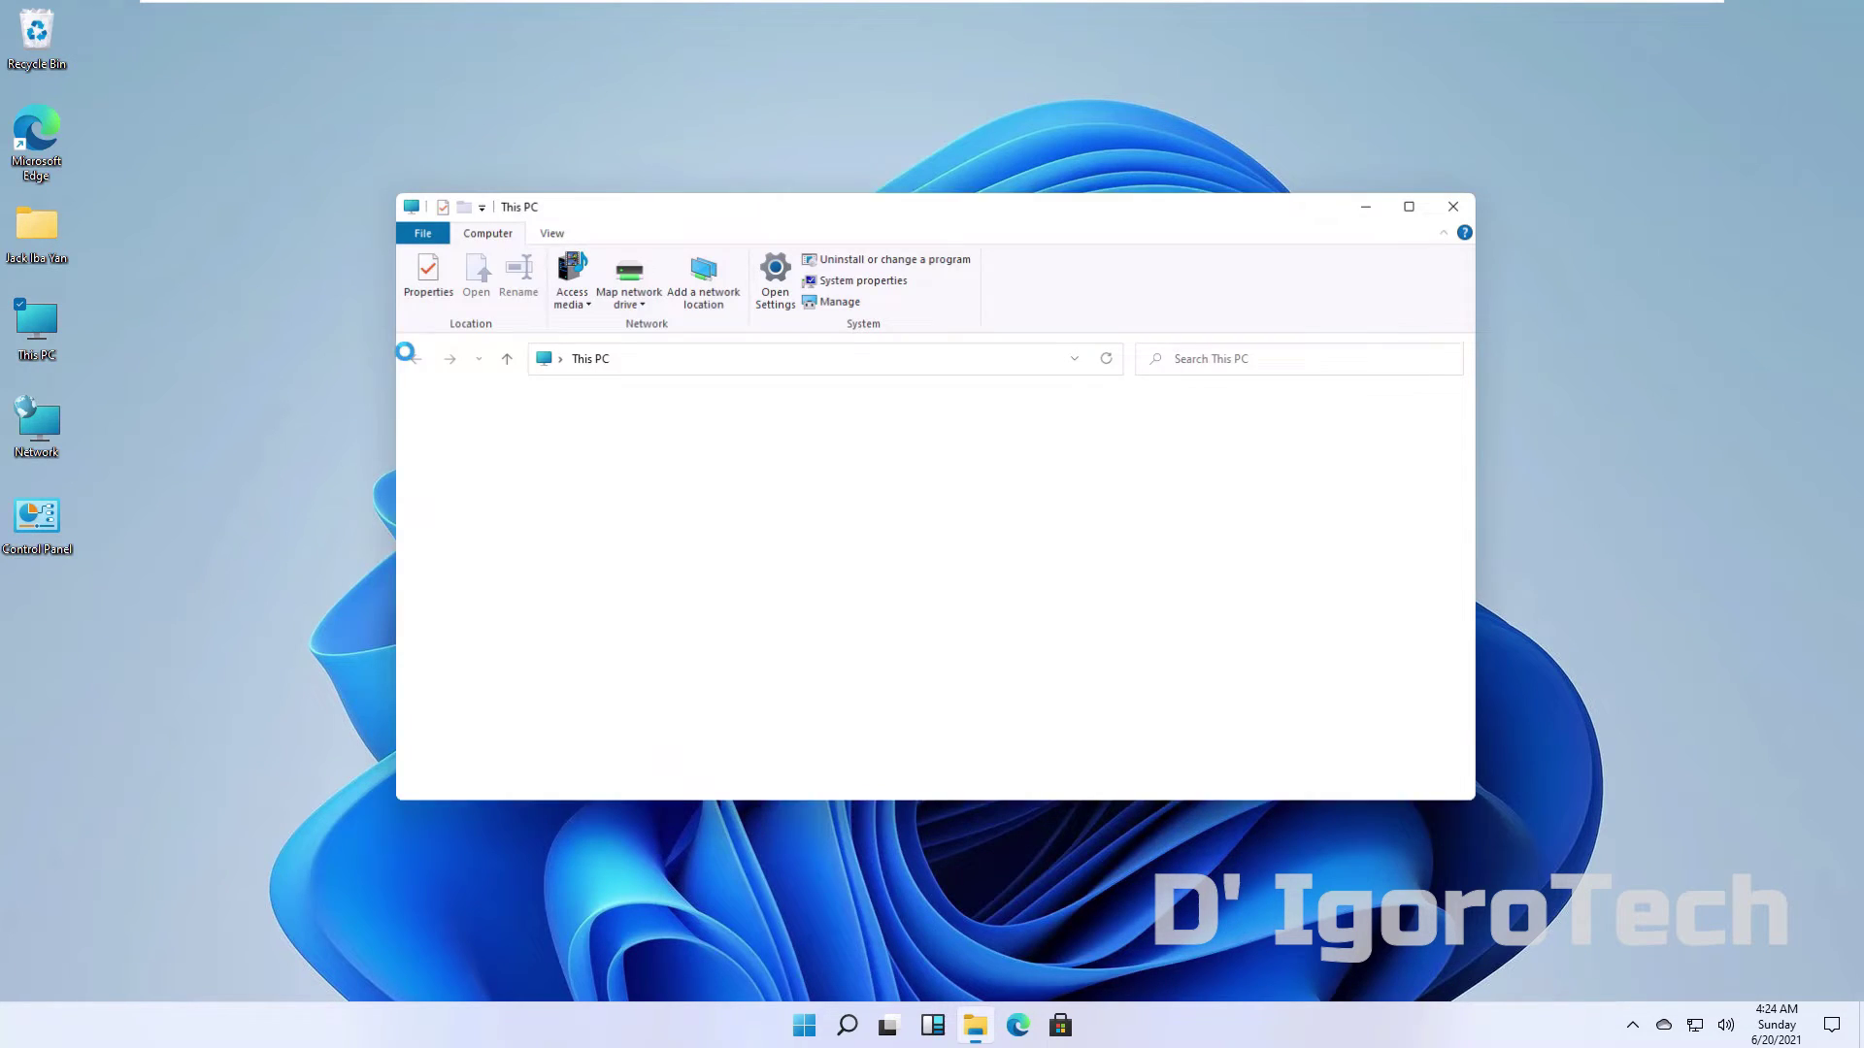
pyautogui.click(619, 433)
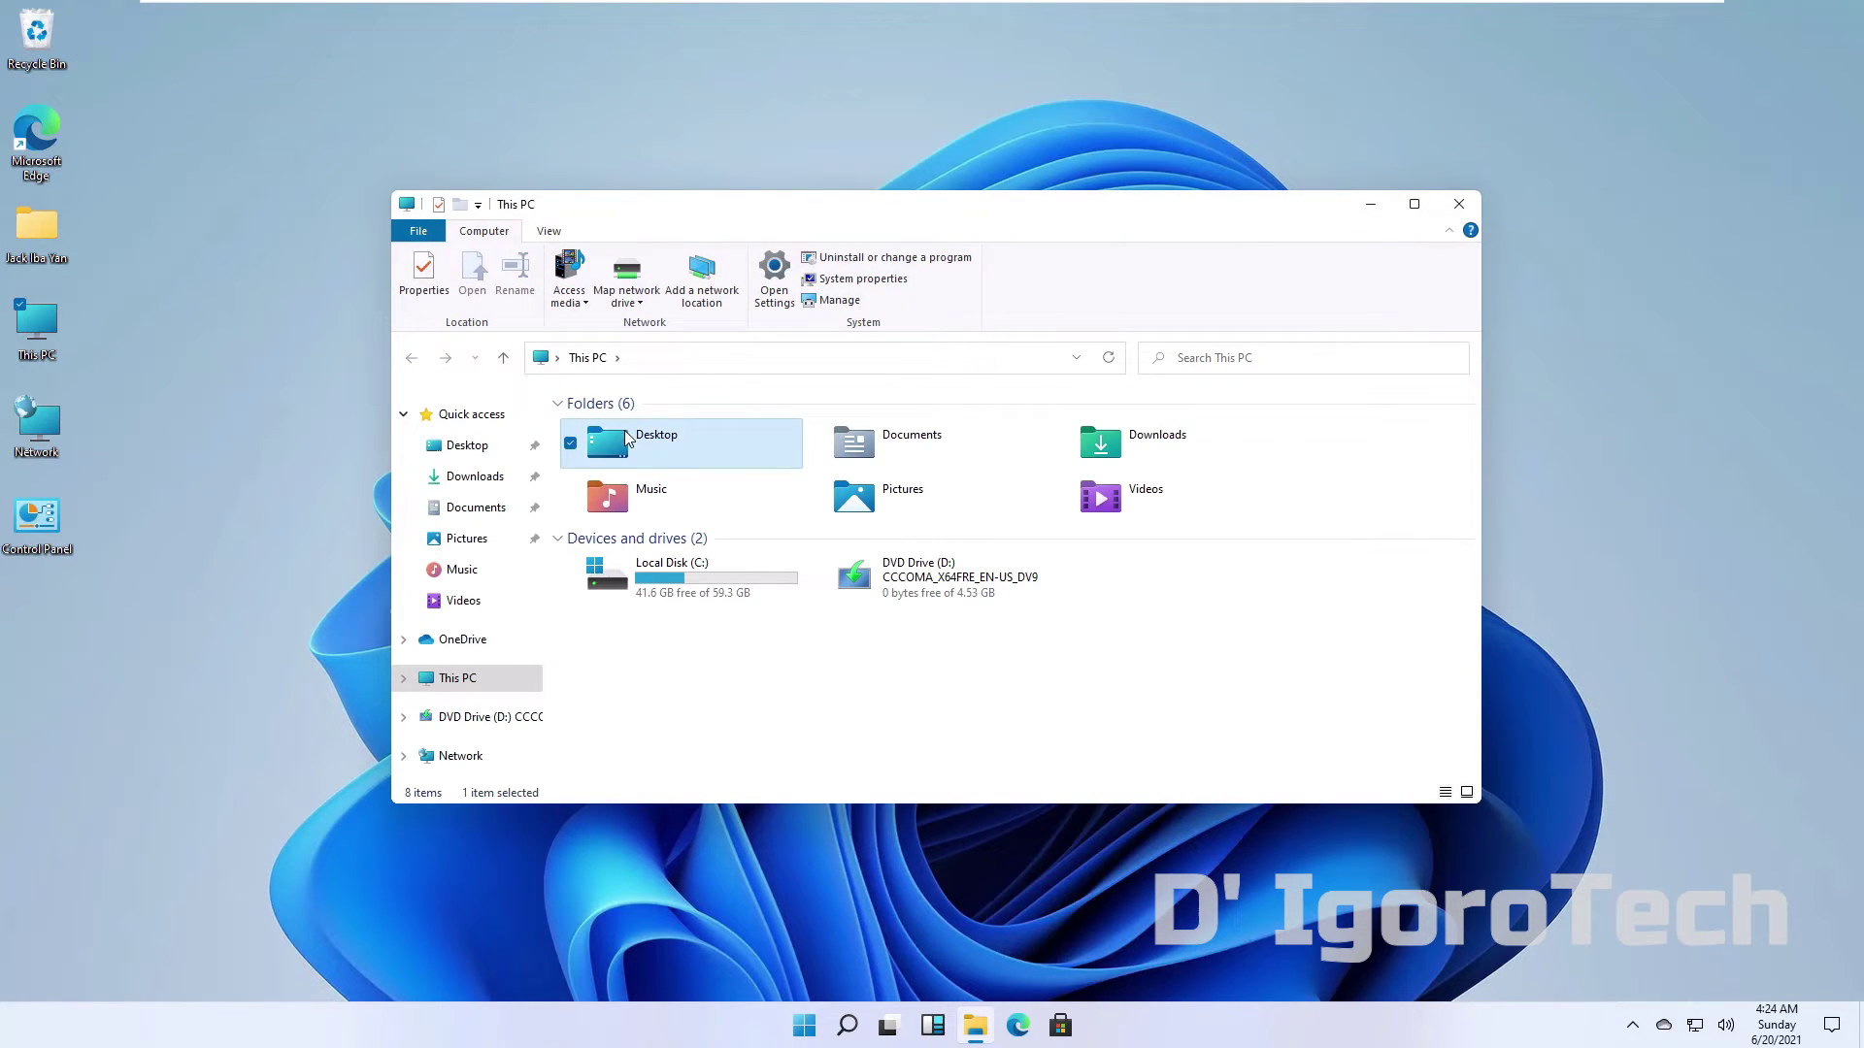
pyautogui.click(840, 444)
pyautogui.click(1073, 442)
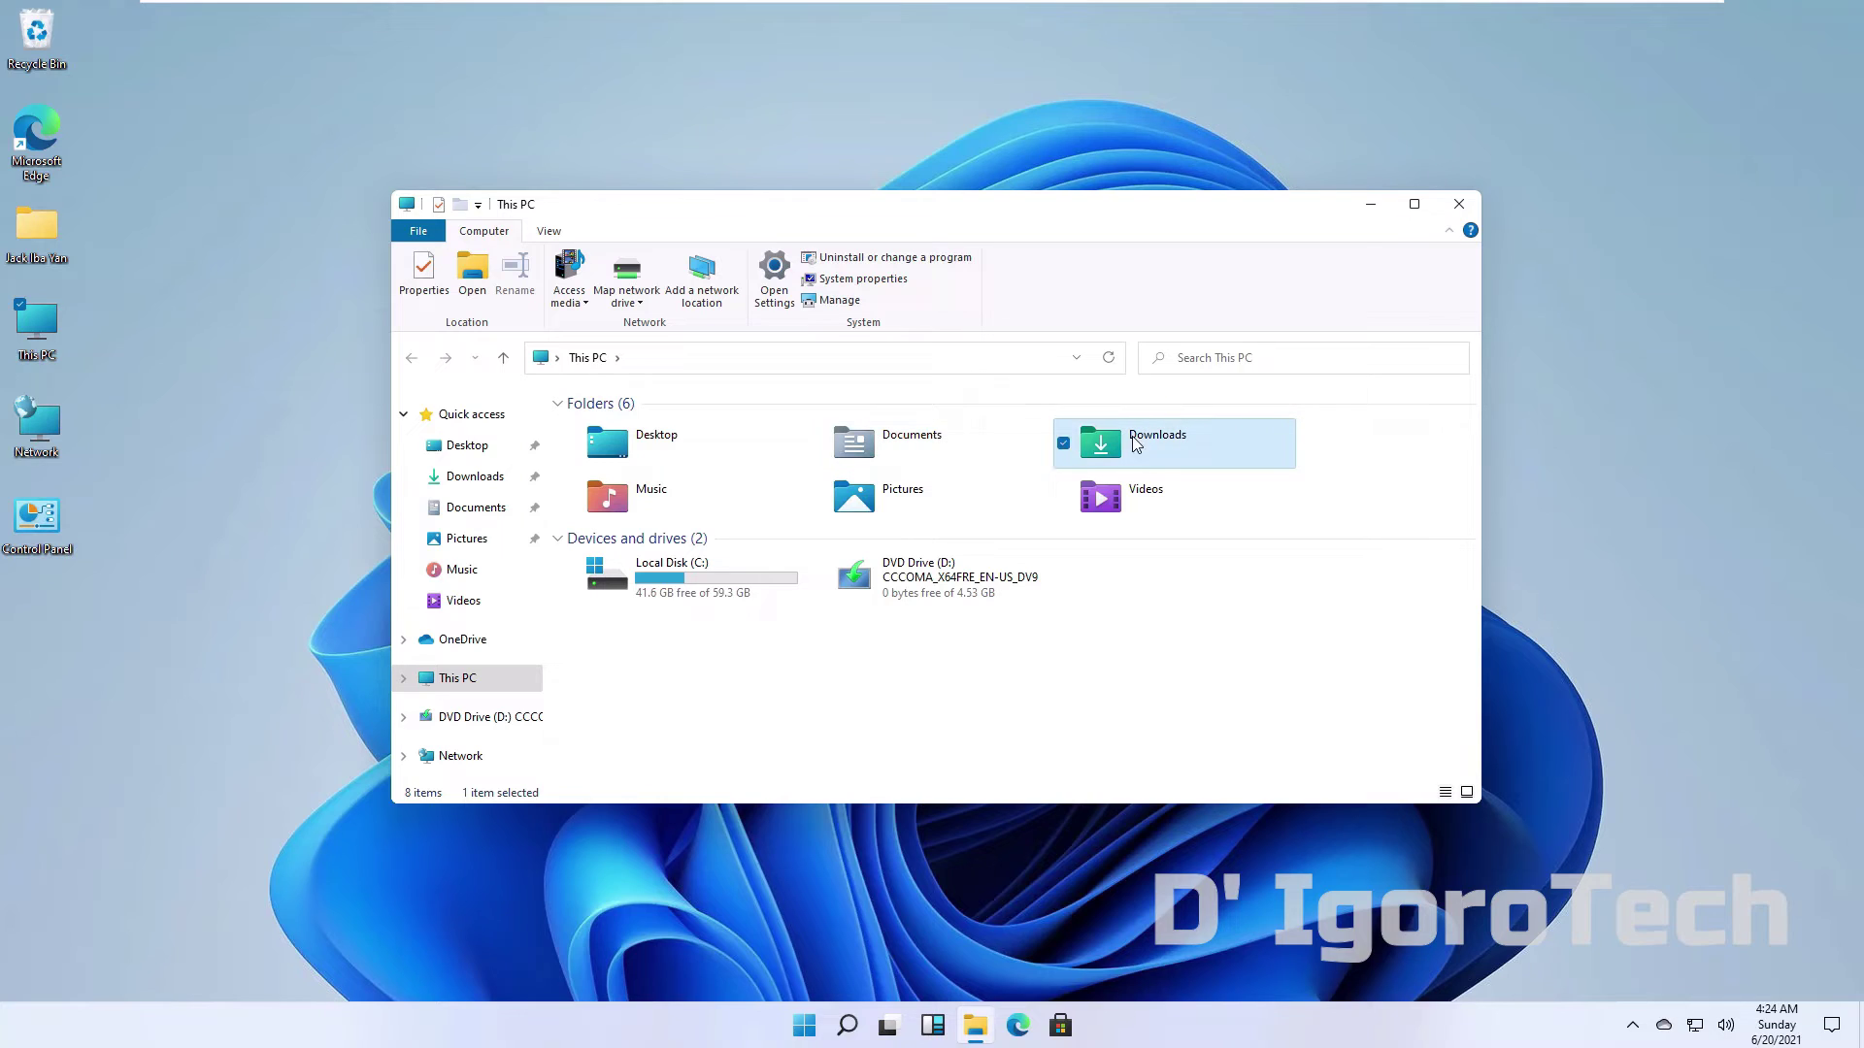
pyautogui.click(597, 514)
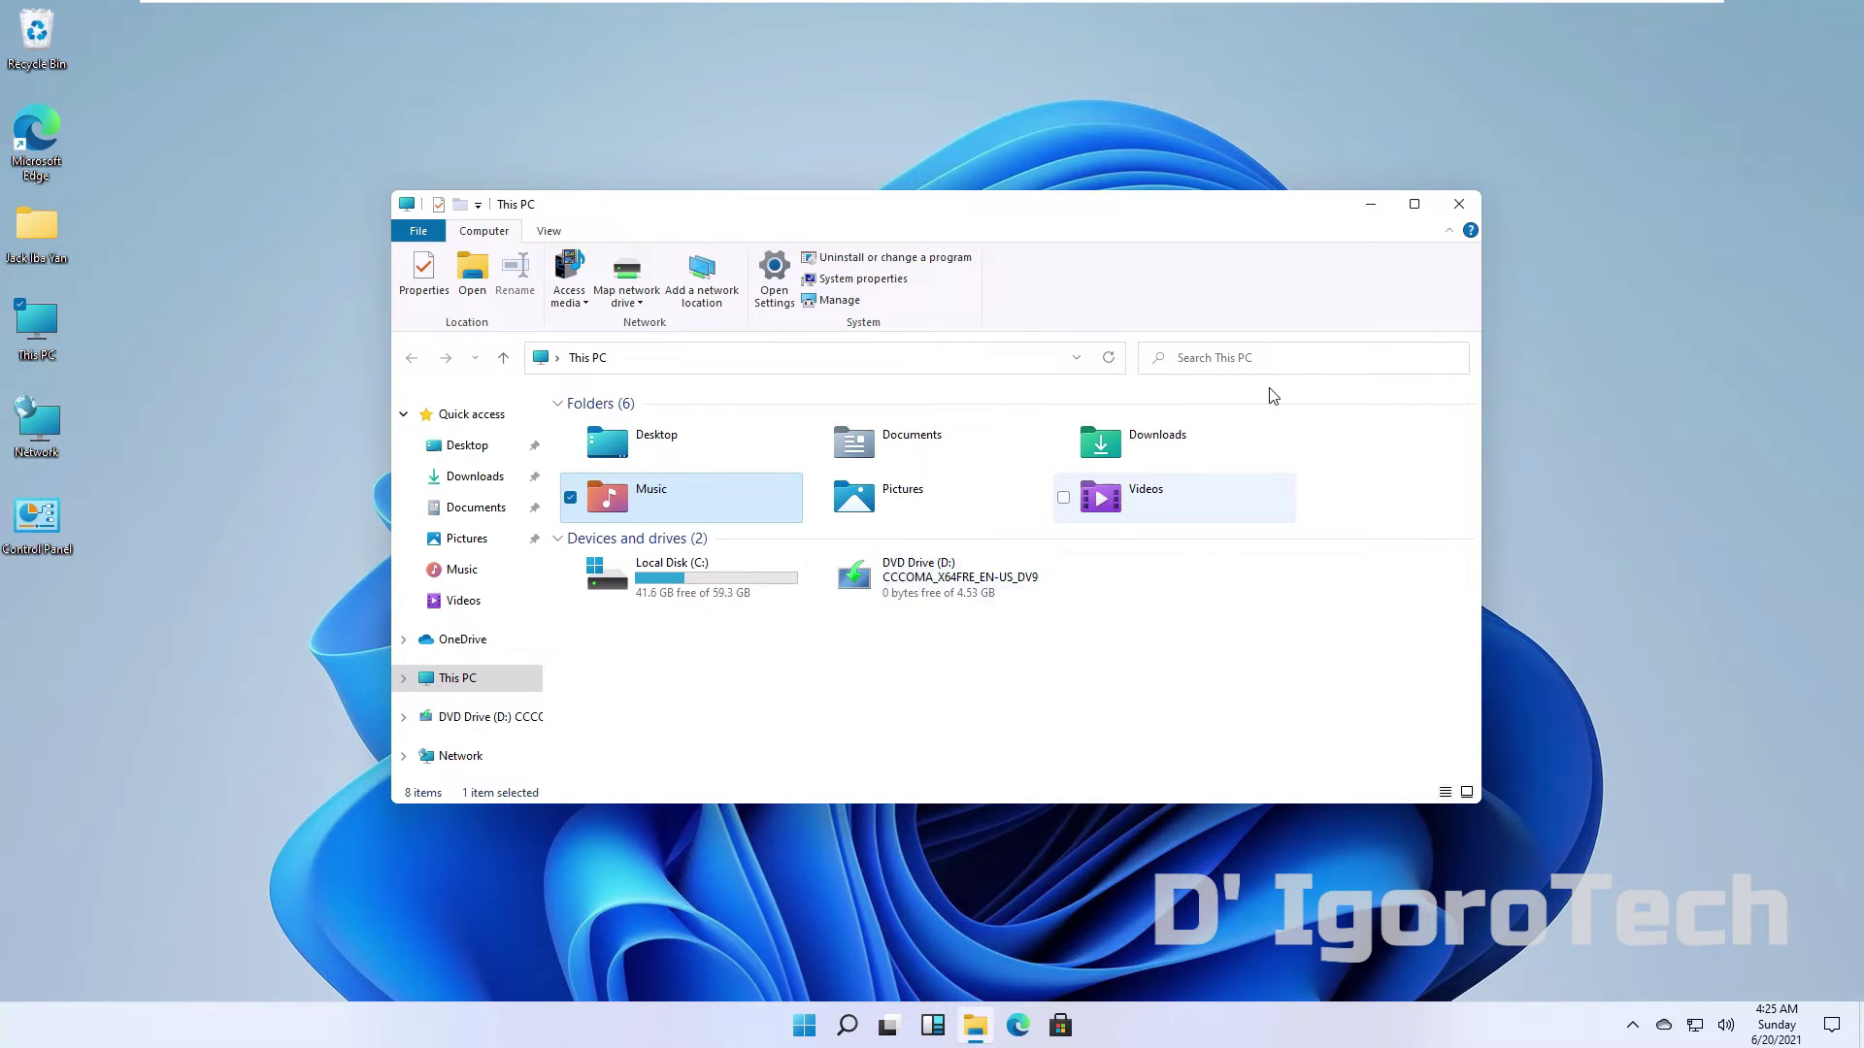
pyautogui.click(1459, 204)
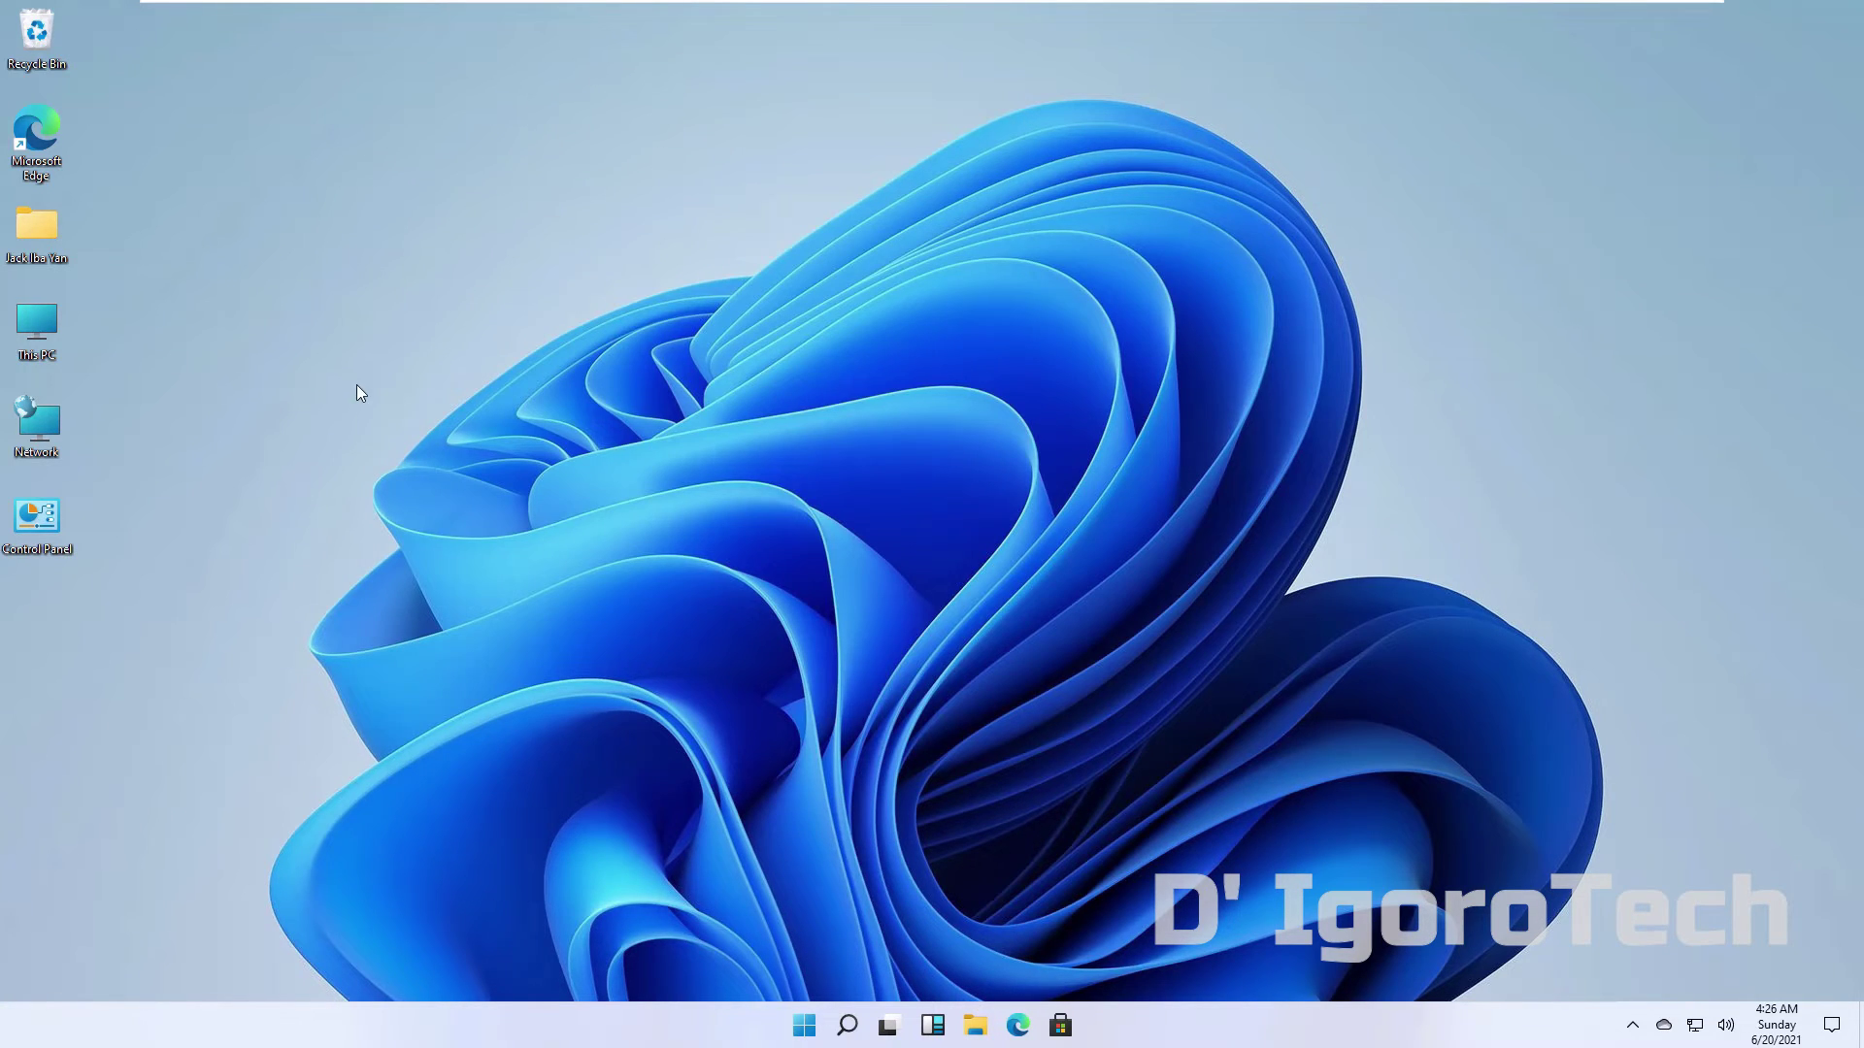
# Step: Create a new desktop folder, move it upper left and name it Files
pyautogui.rightClick(715, 430)
pyautogui.moveTo(854, 627)
pyautogui.click(992, 629)
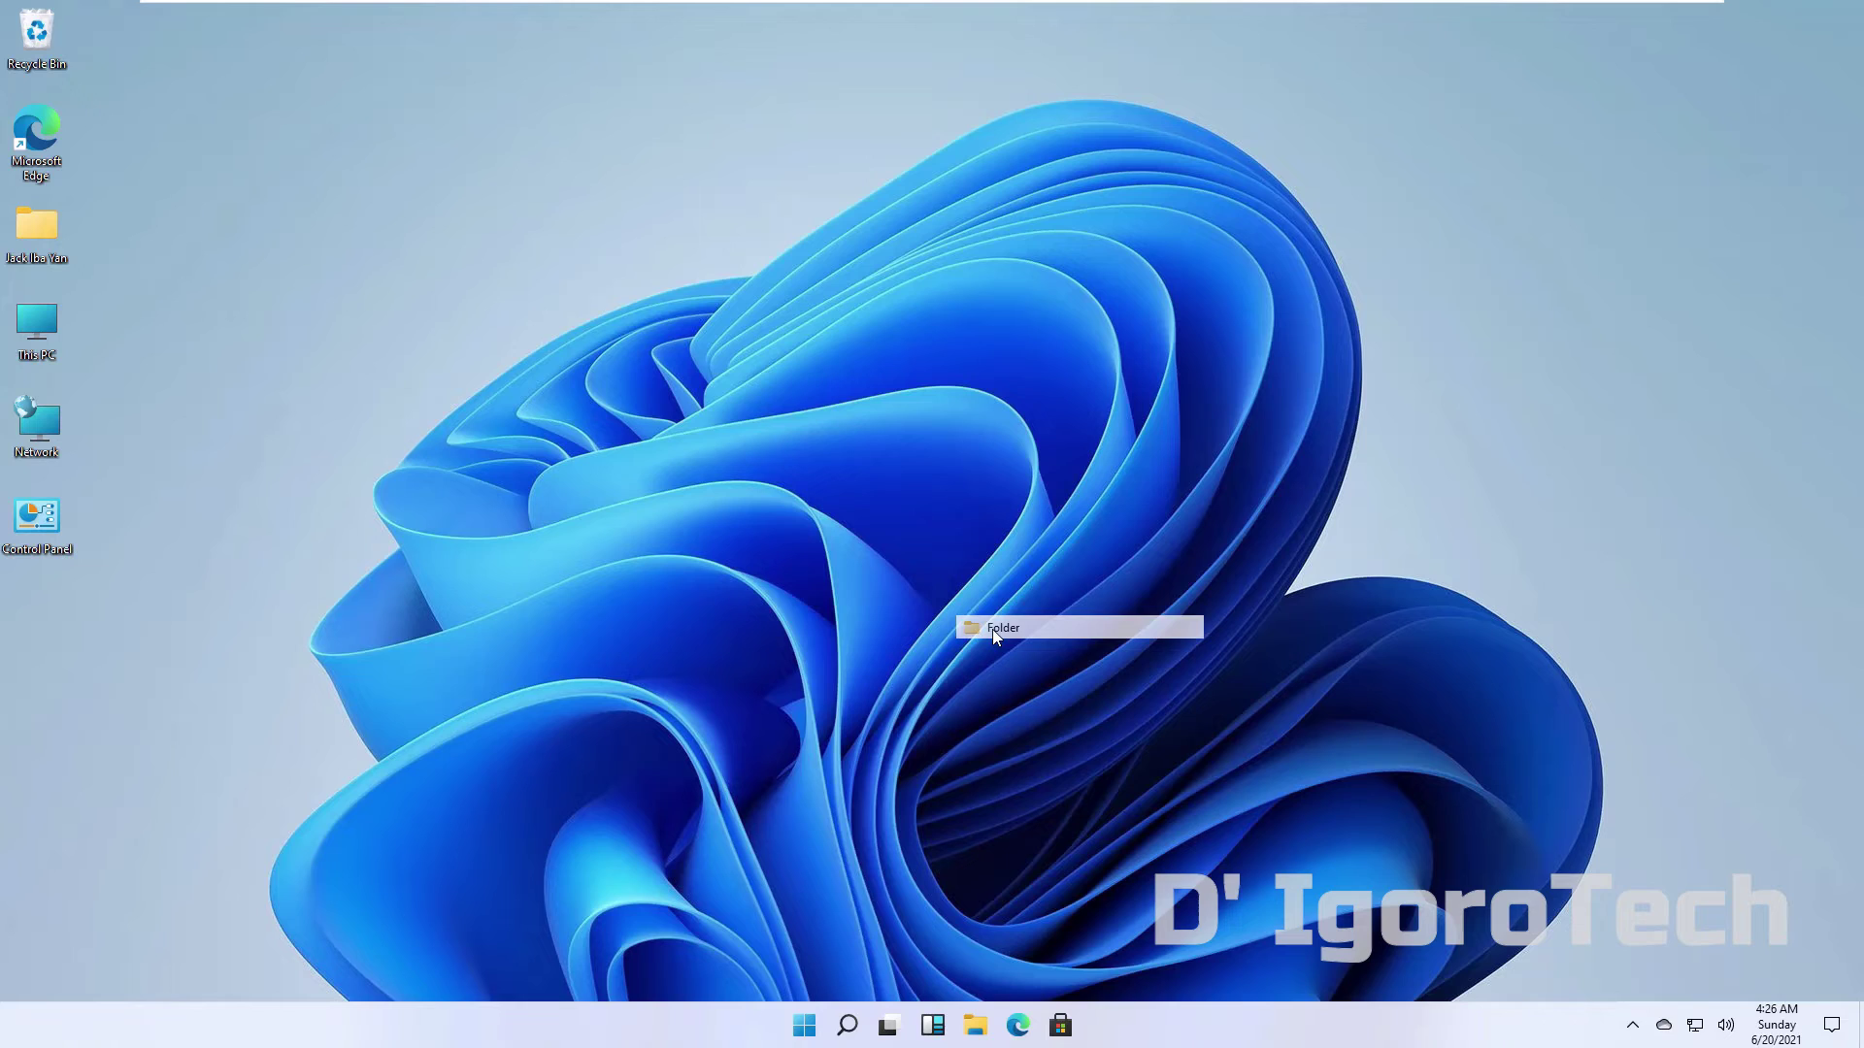
pyautogui.moveTo(700, 446); pyautogui.dragTo(323, 338)
pyautogui.rightClick(323, 340)
pyautogui.click(370, 666)
pyautogui.write('F')
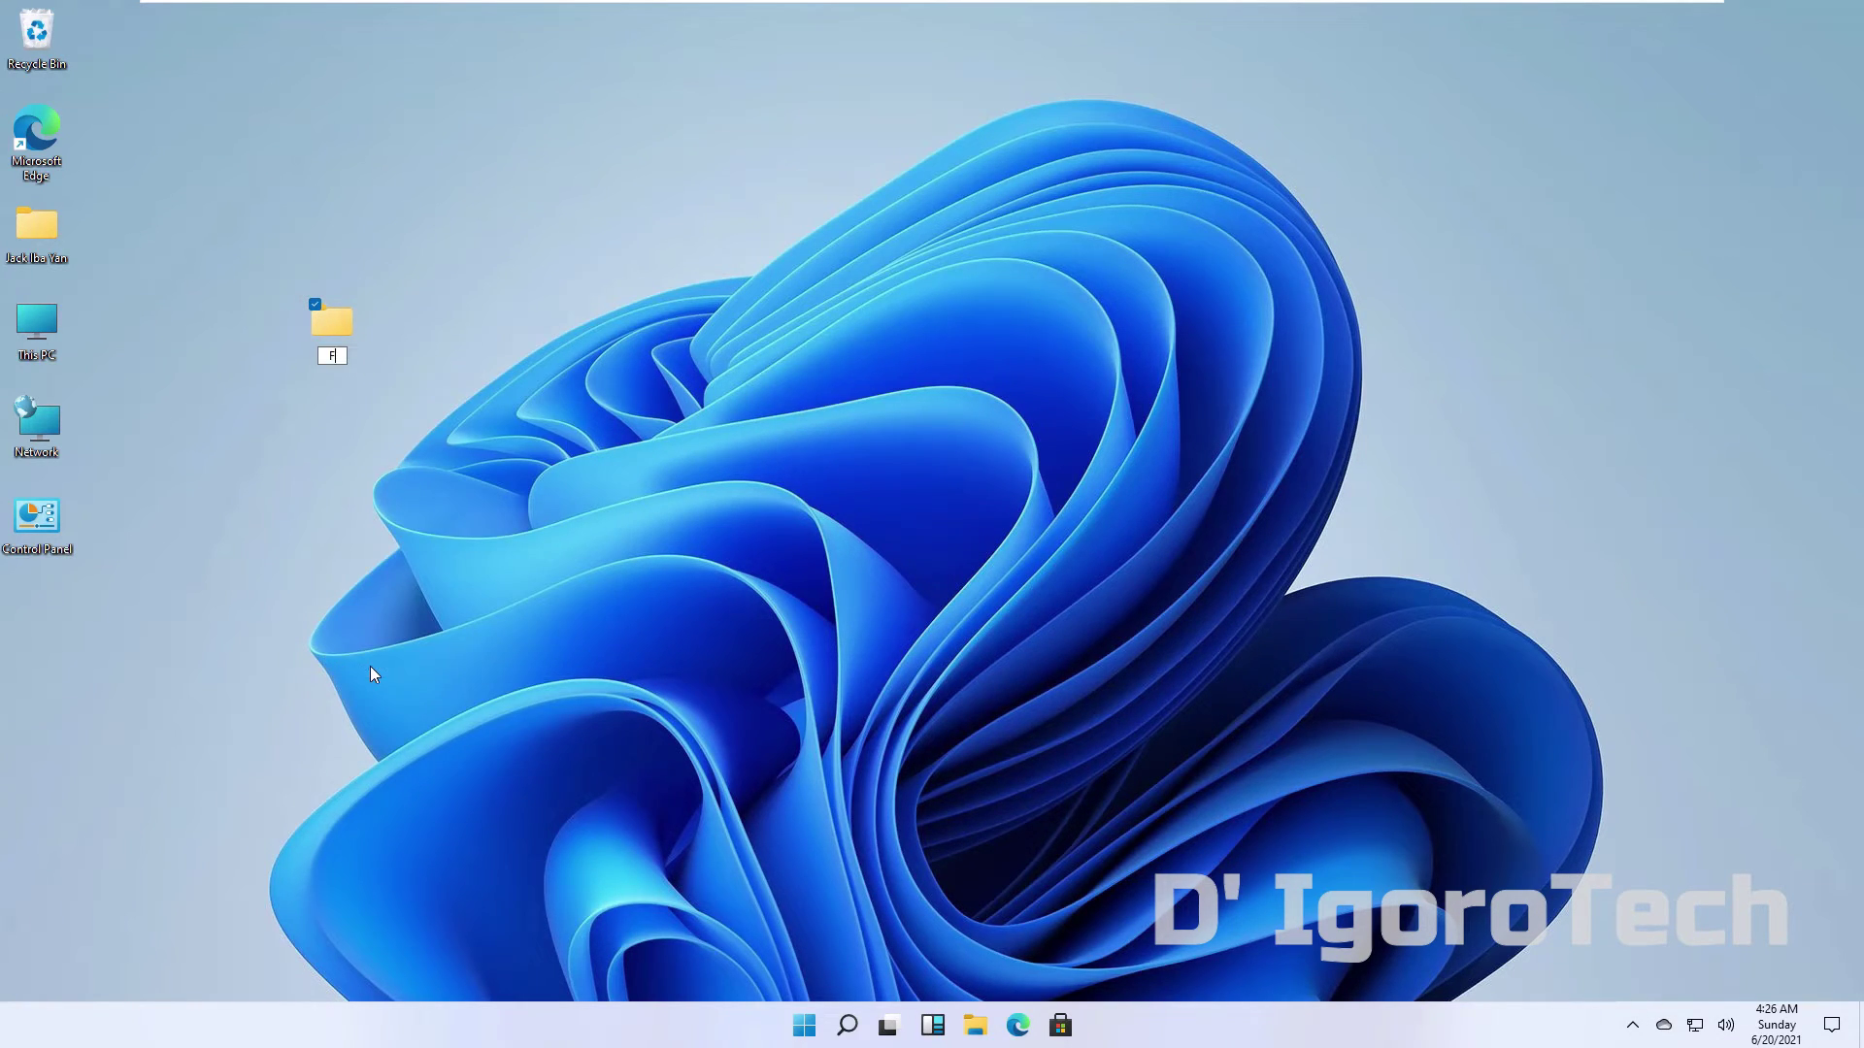
pyautogui.write('iles')
pyautogui.click(363, 625)
# Step: Delete the Files folder, then restore it with Undo Delete
pyautogui.rightClick(331, 333)
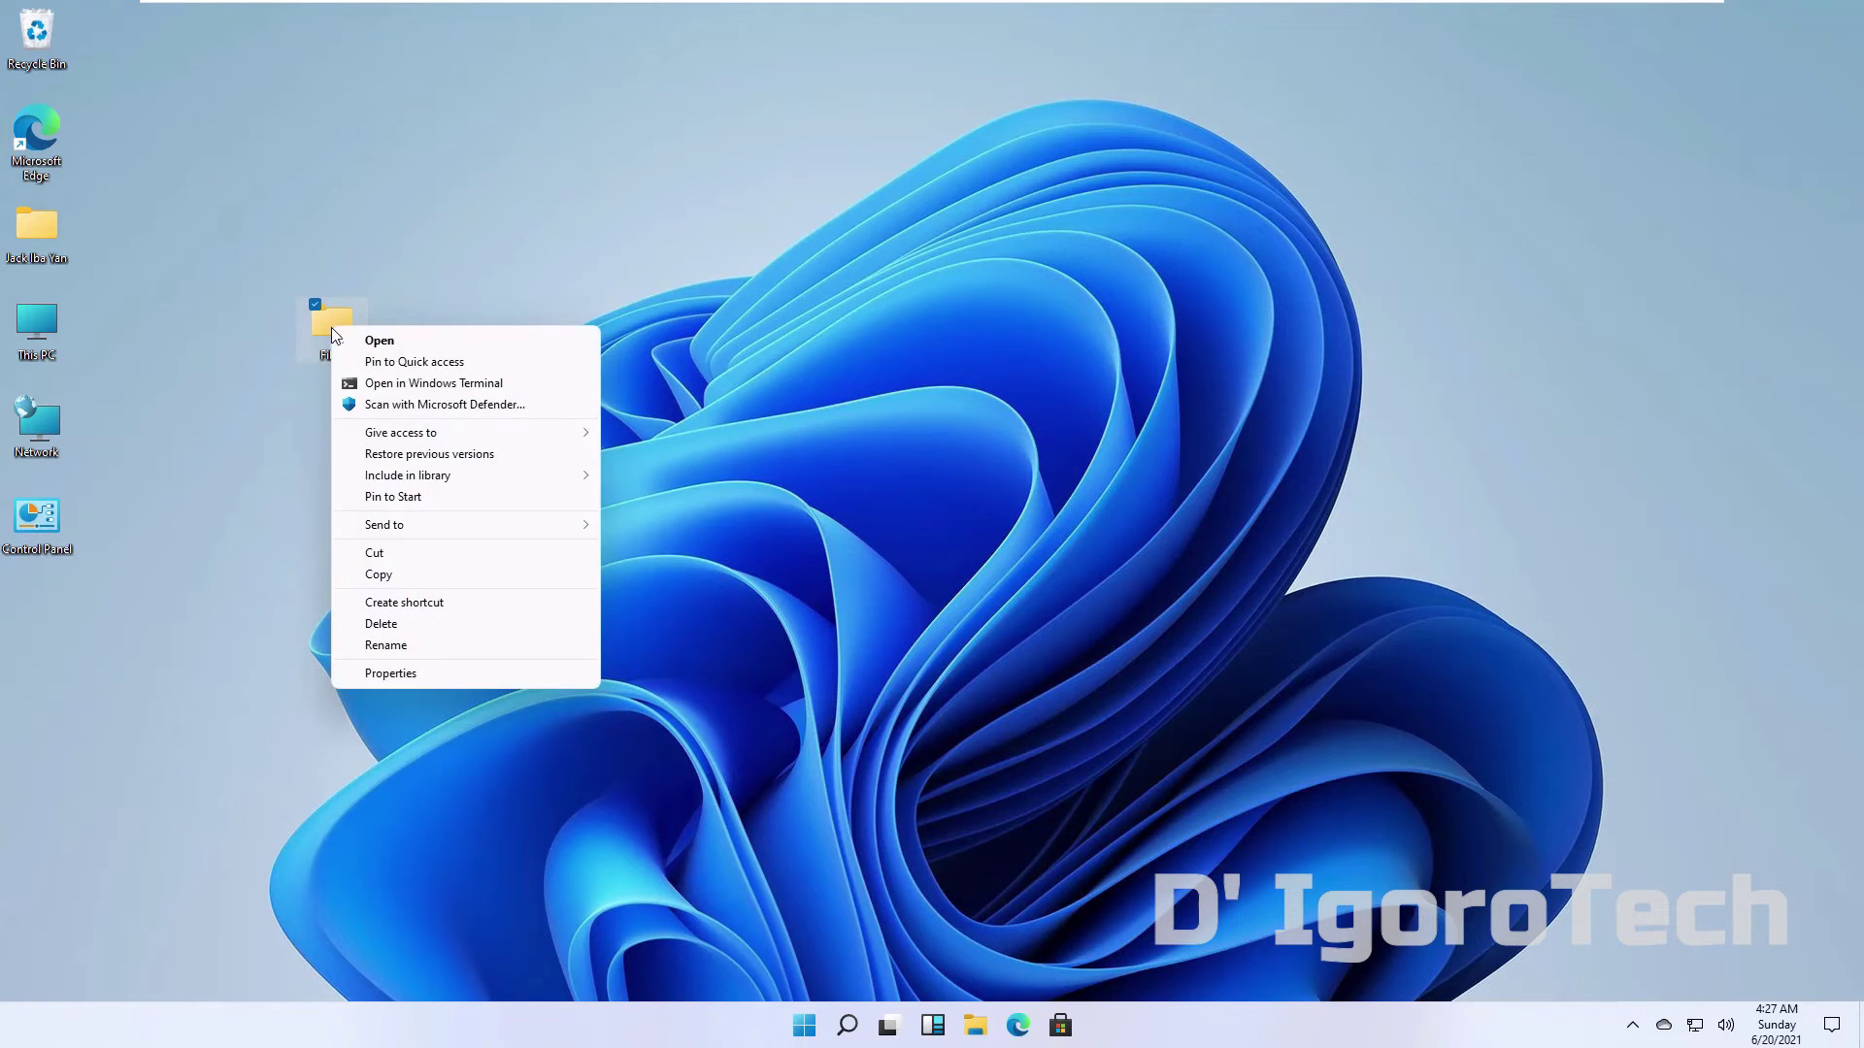
pyautogui.click(401, 625)
pyautogui.rightClick(288, 342)
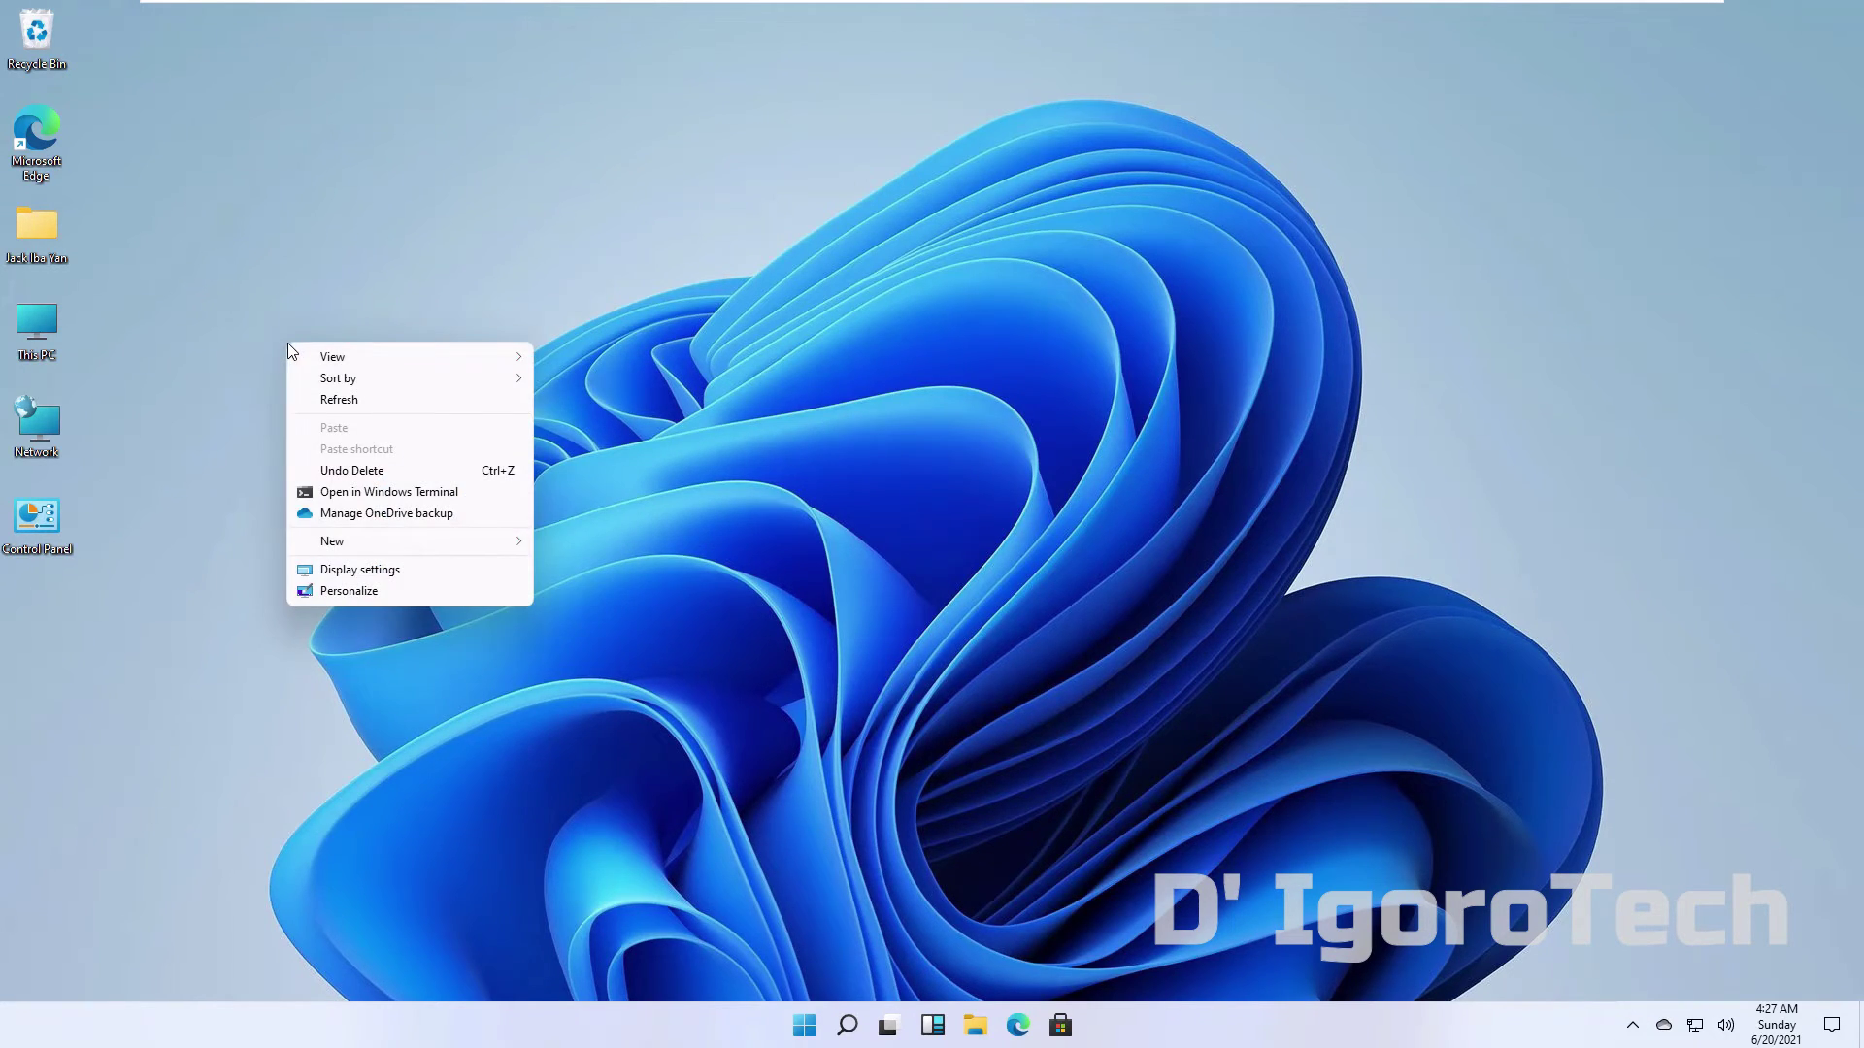
pyautogui.click(371, 472)
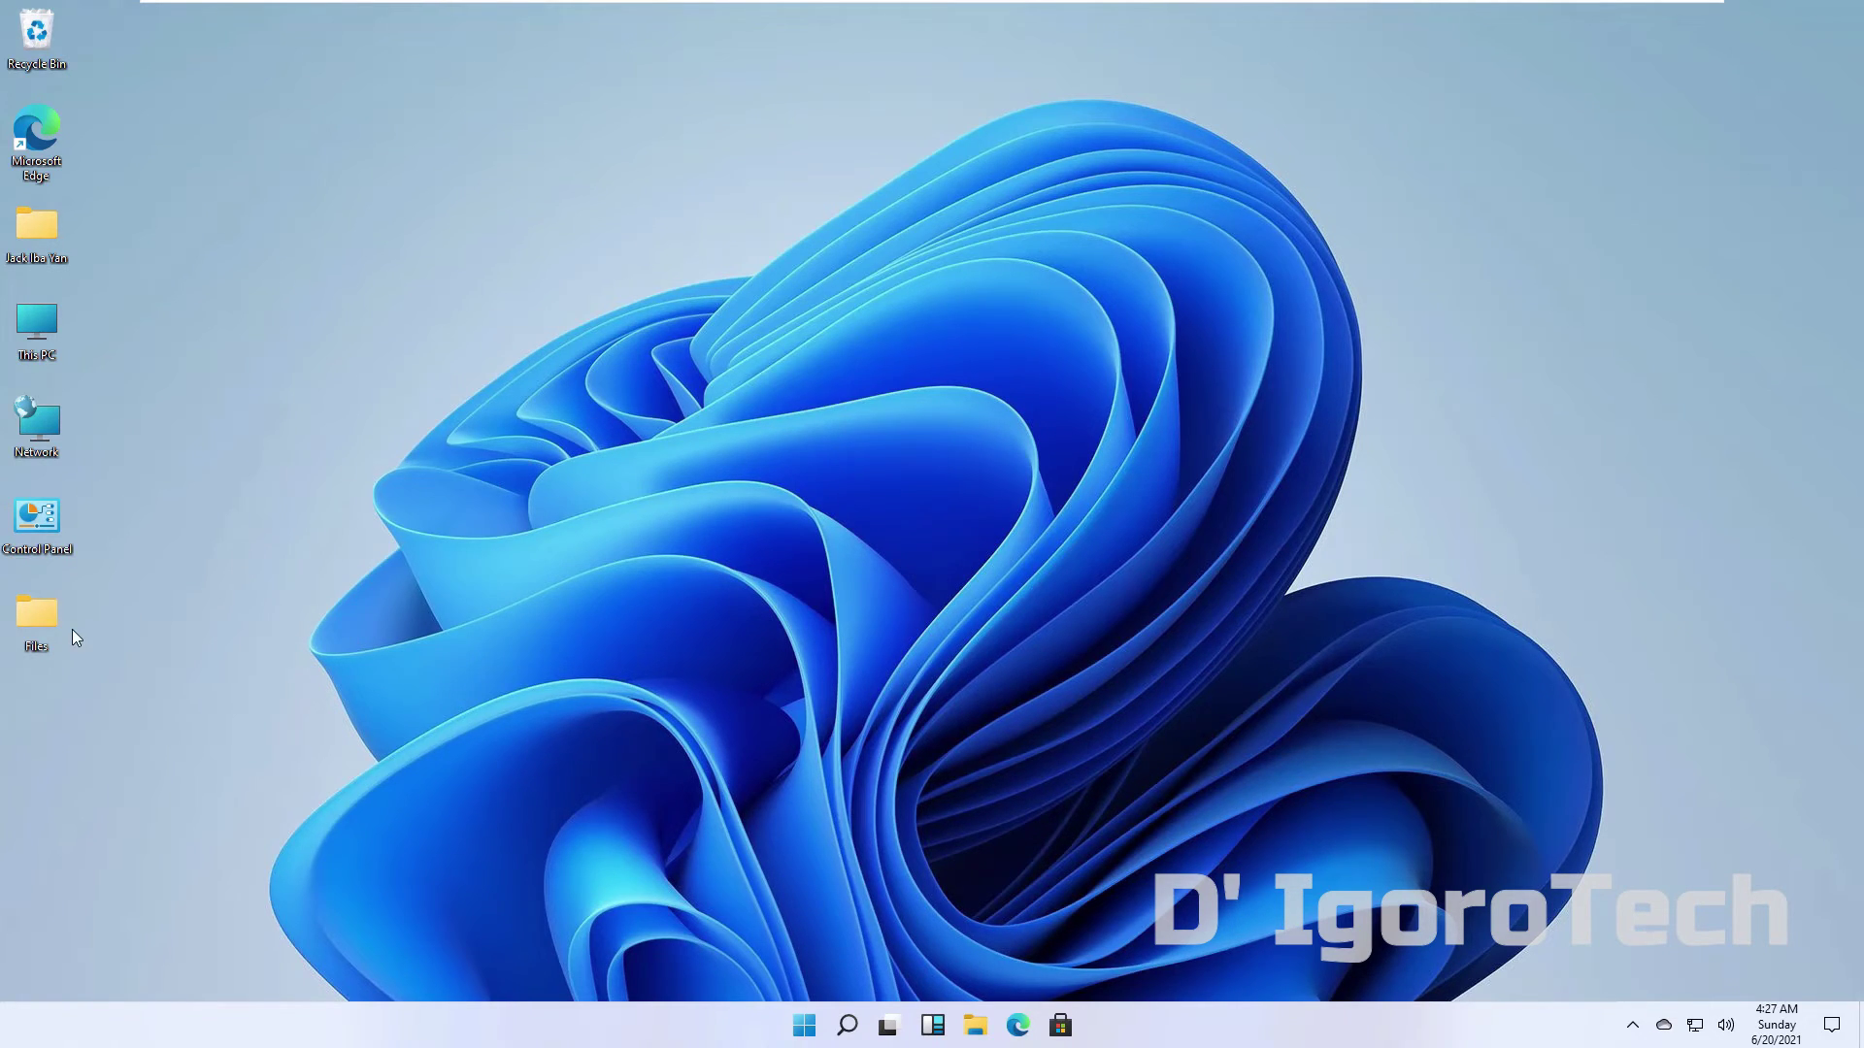
pyautogui.click(43, 632)
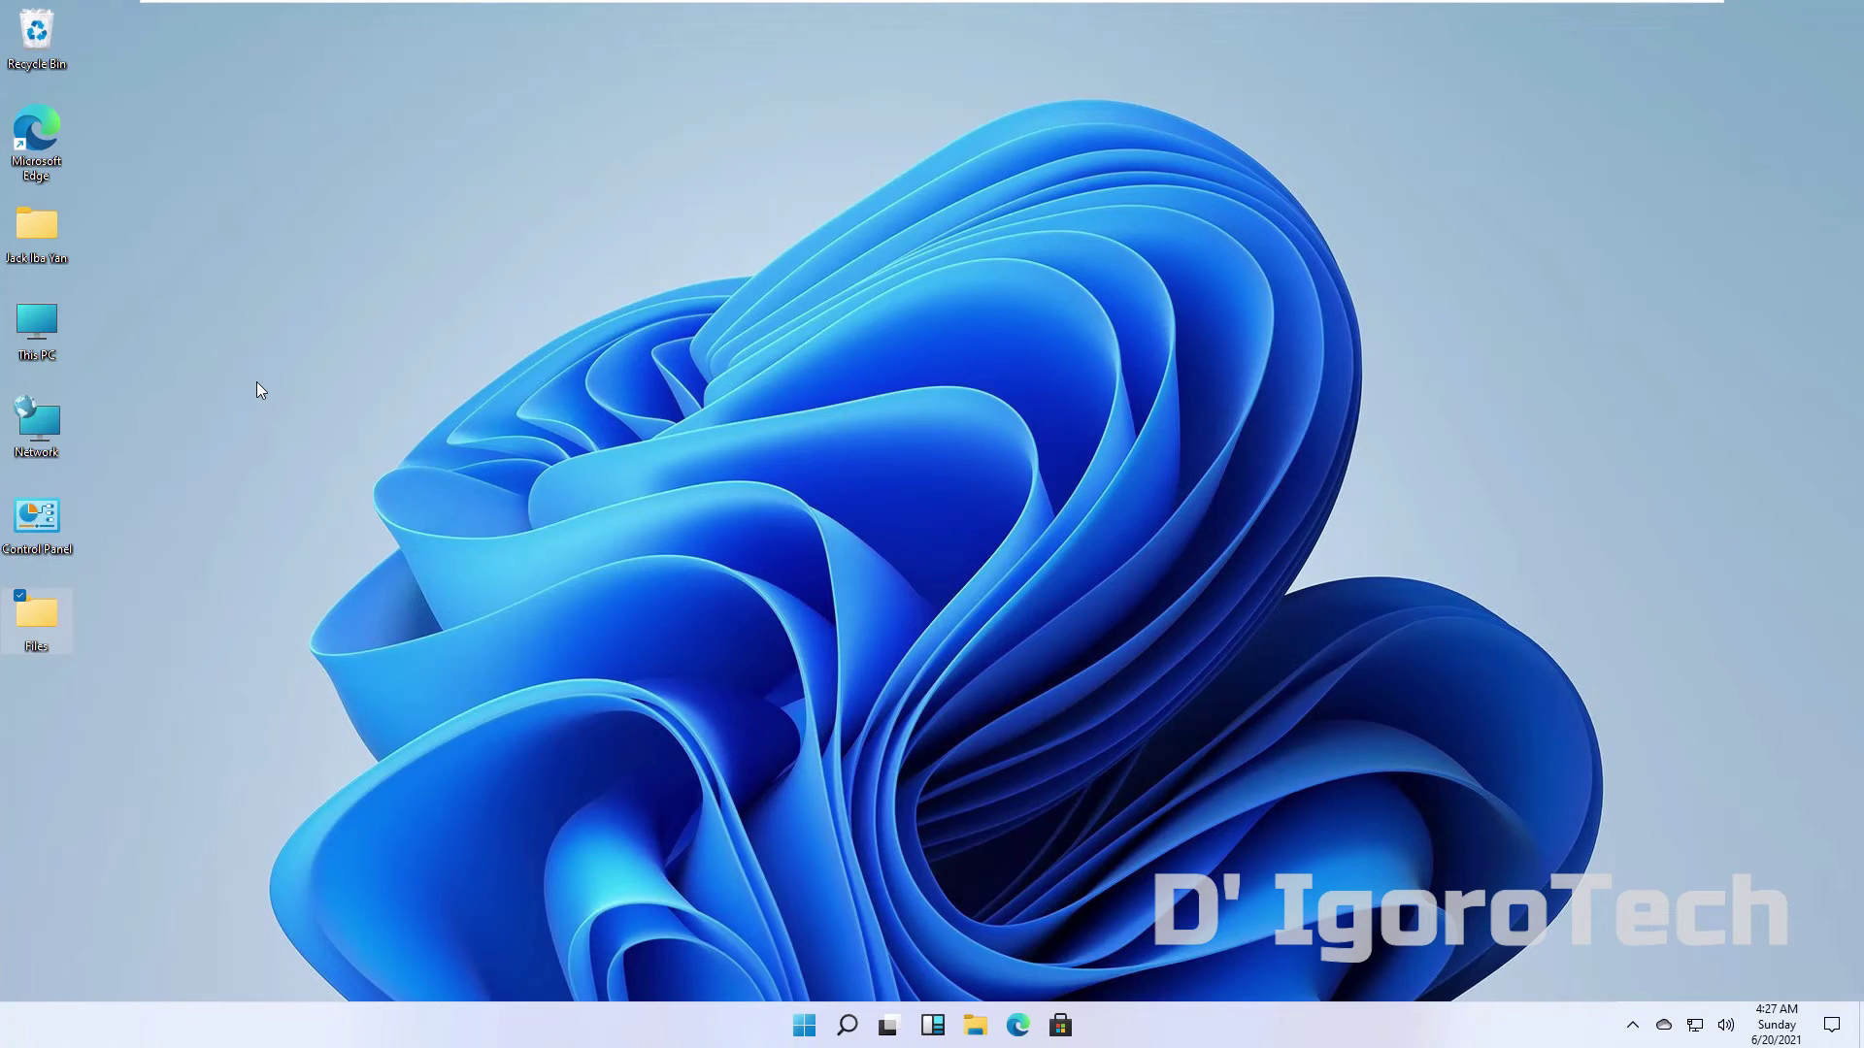
# Step: Create a new desktop folder named Files 2 and place it below Files 1
pyautogui.rightClick(328, 489)
pyautogui.click(389, 582)
pyautogui.rightClick(468, 301)
pyautogui.moveTo(544, 498)
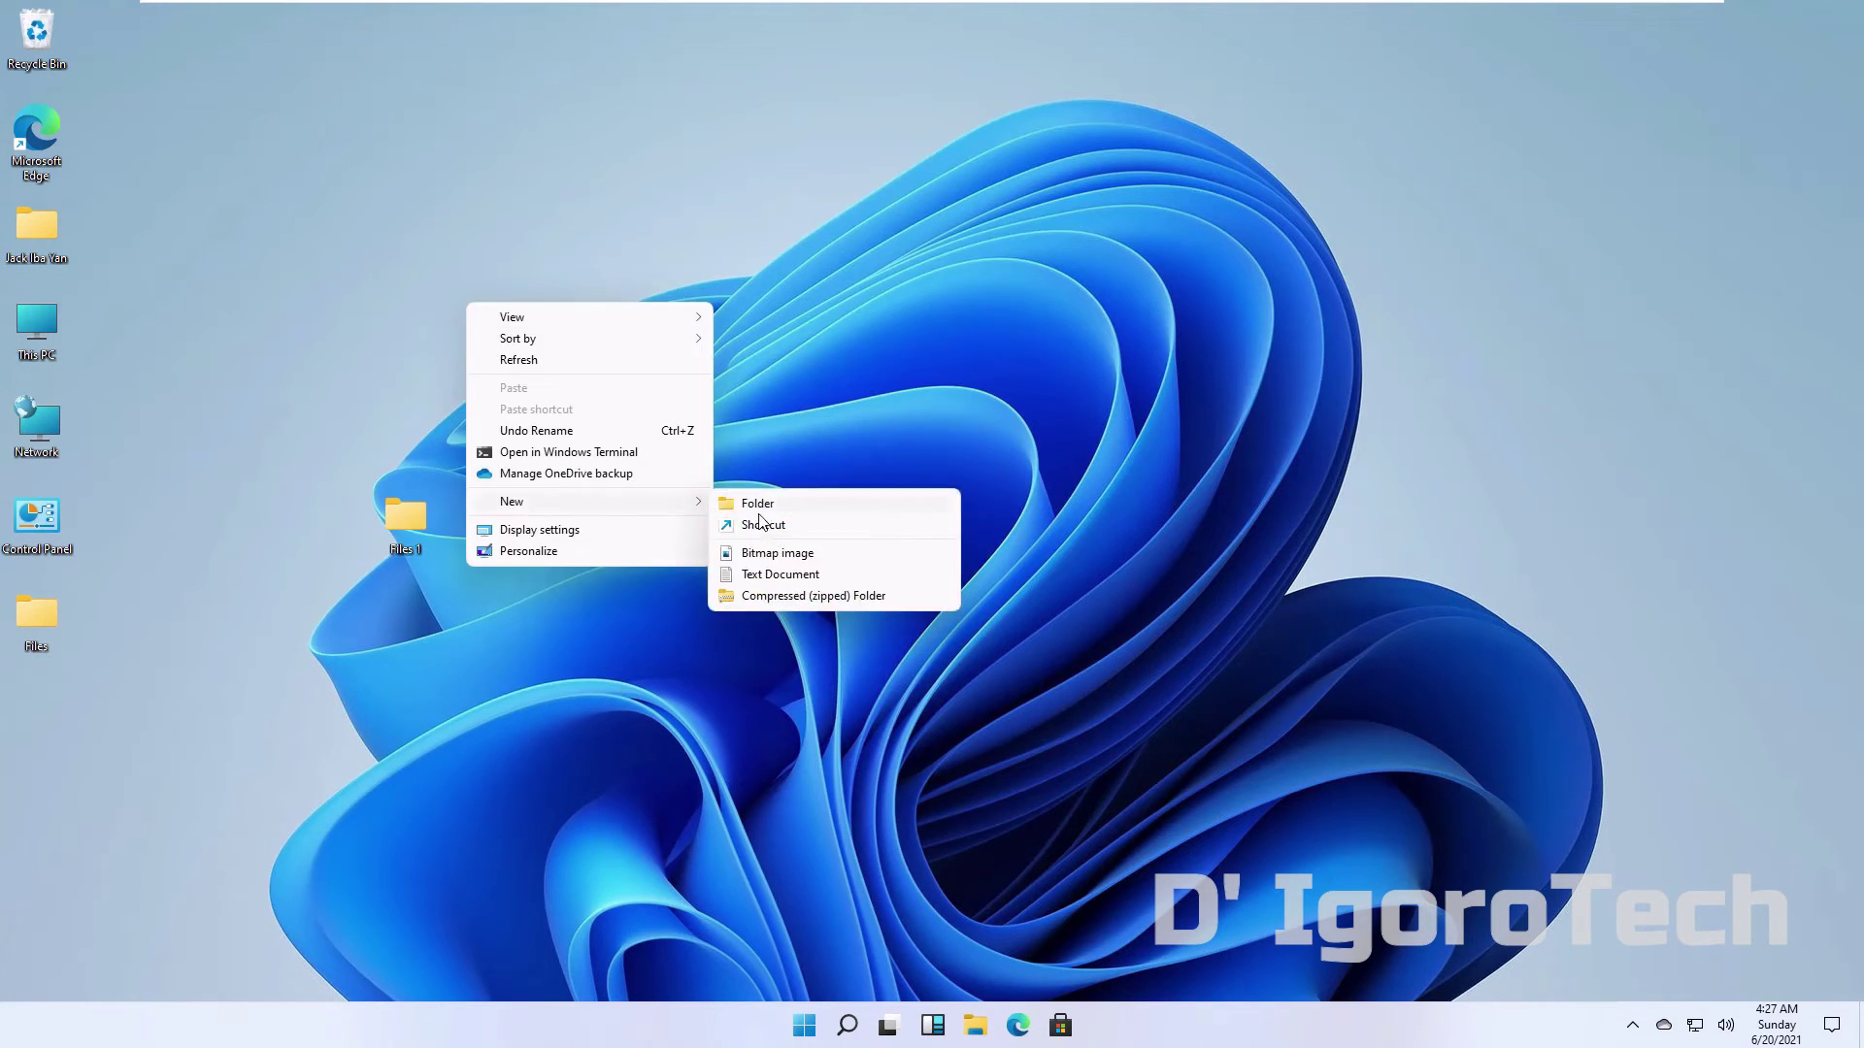
pyautogui.click(760, 509)
pyautogui.write('Files 2')
pyautogui.press('Return')
pyautogui.moveTo(478, 325); pyautogui.dragTo(274, 342)
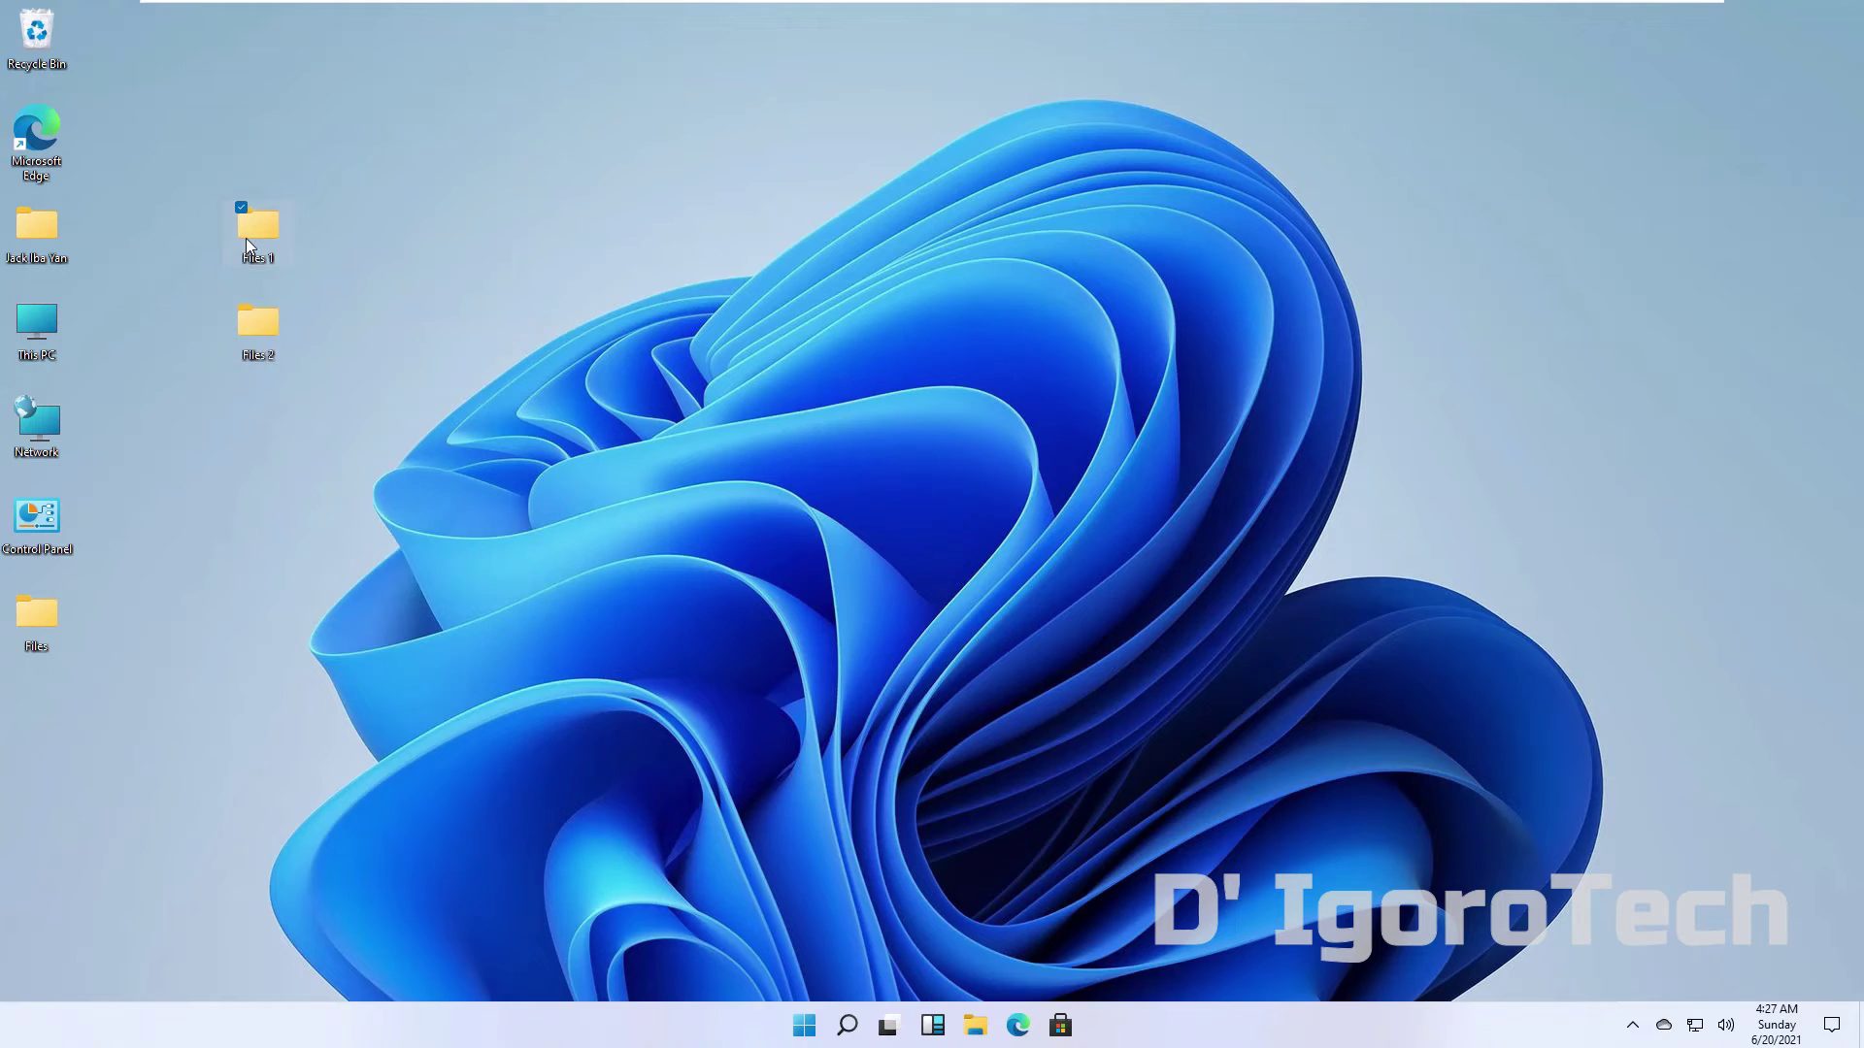
# Step: Delete both the Files 1 and Files 2 folders
pyautogui.rightClick(247, 237)
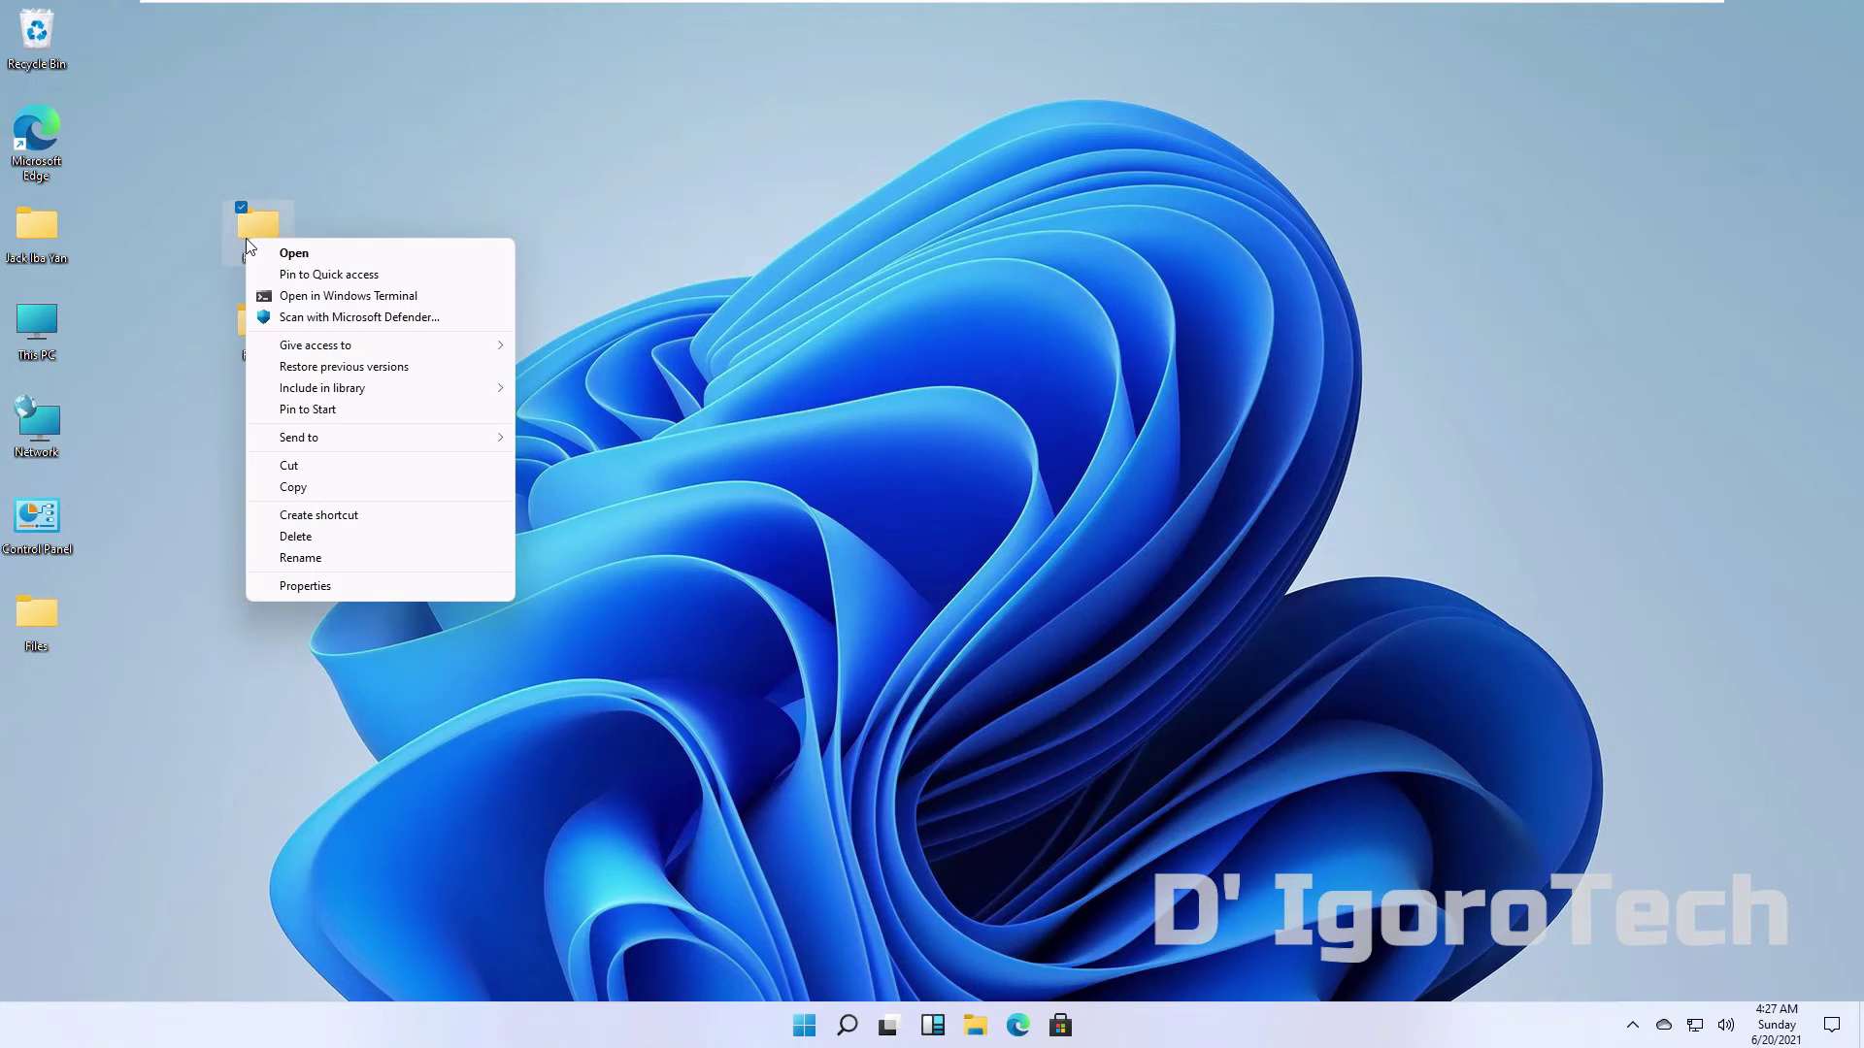
pyautogui.click(301, 535)
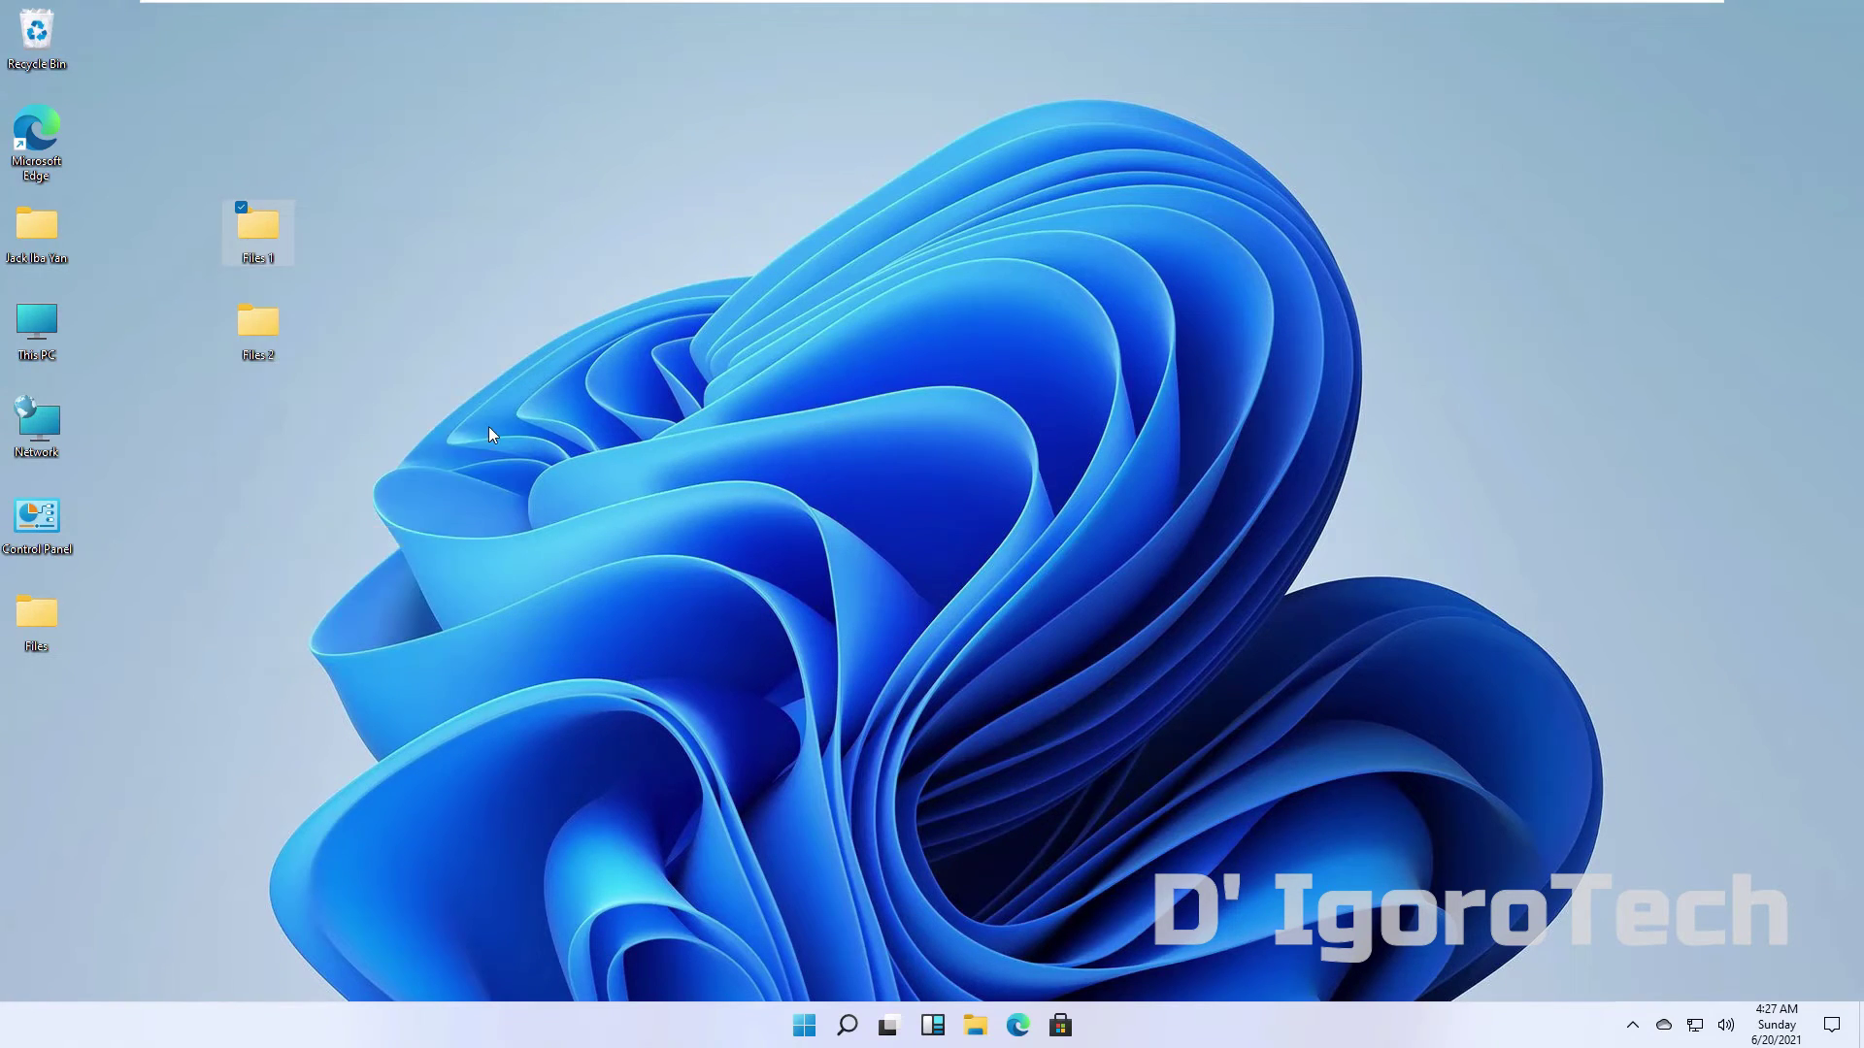
pyautogui.rightClick(263, 332)
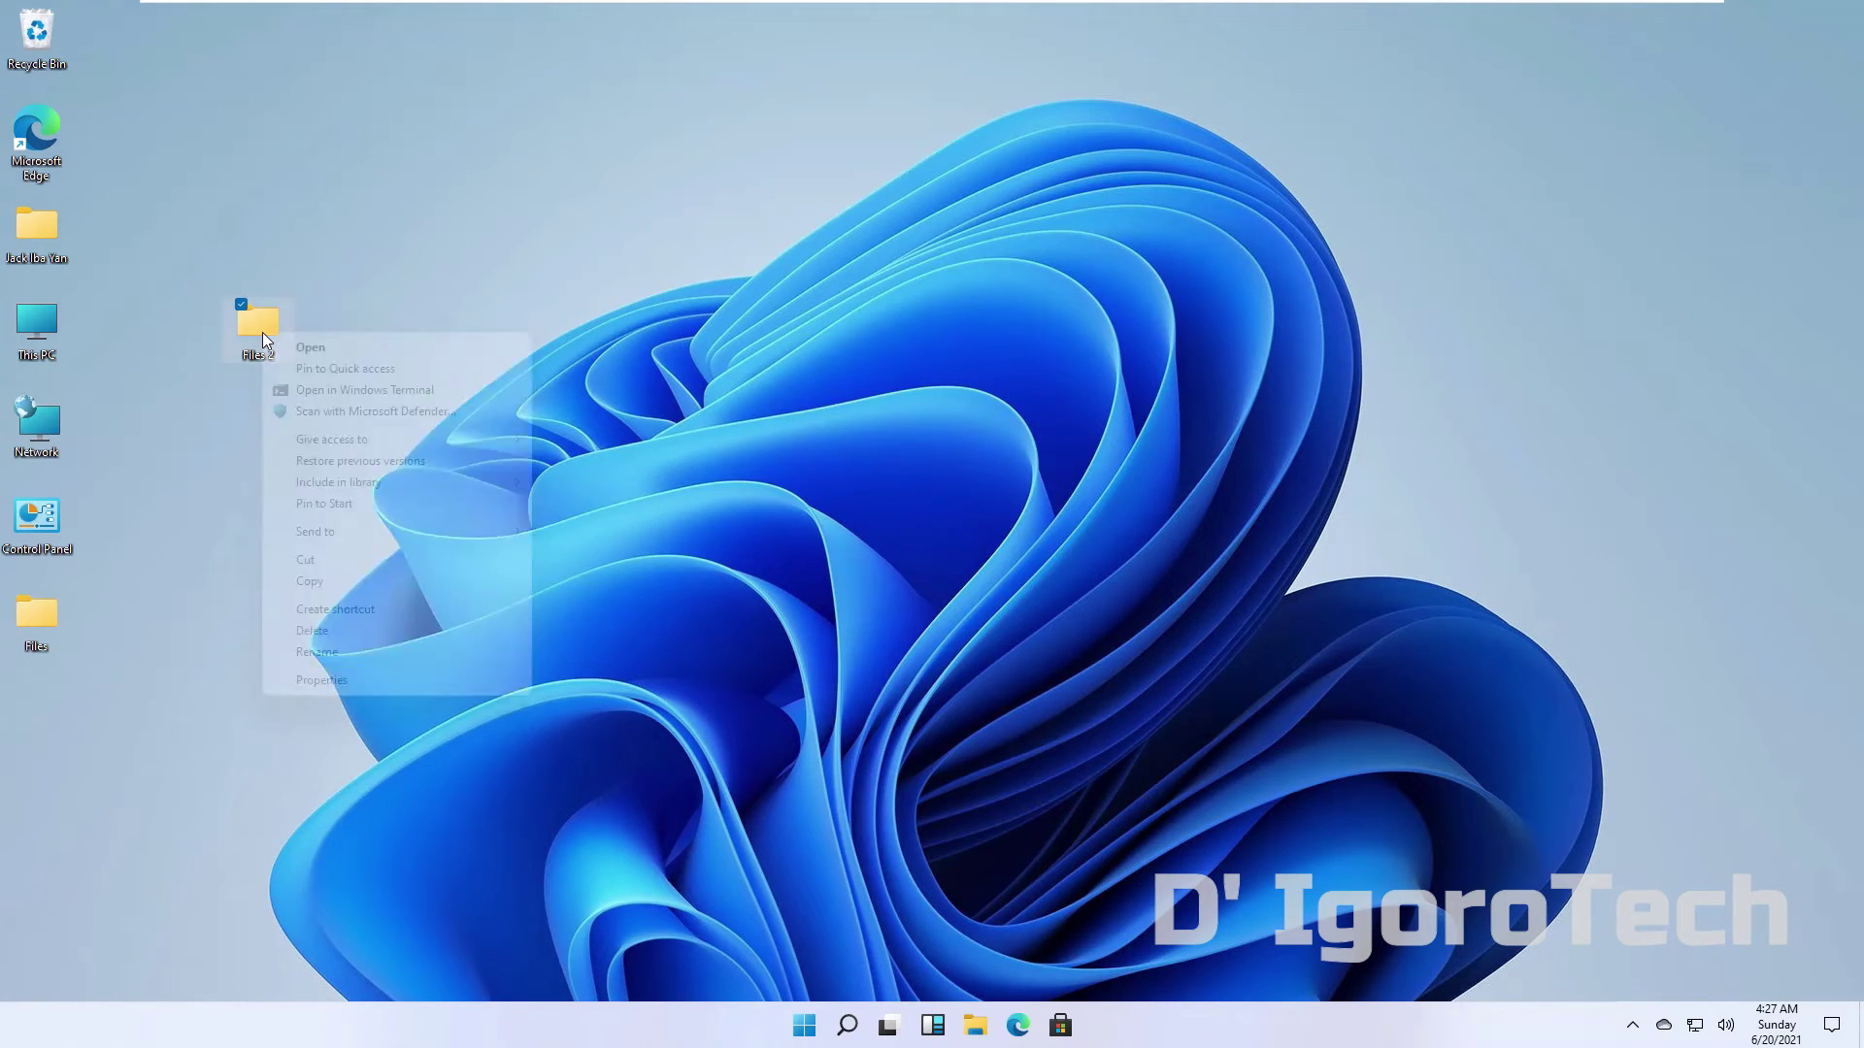
pyautogui.click(311, 632)
# Step: Use Undo Delete twice to restore Files 2 and then Files 1
pyautogui.rightClick(480, 276)
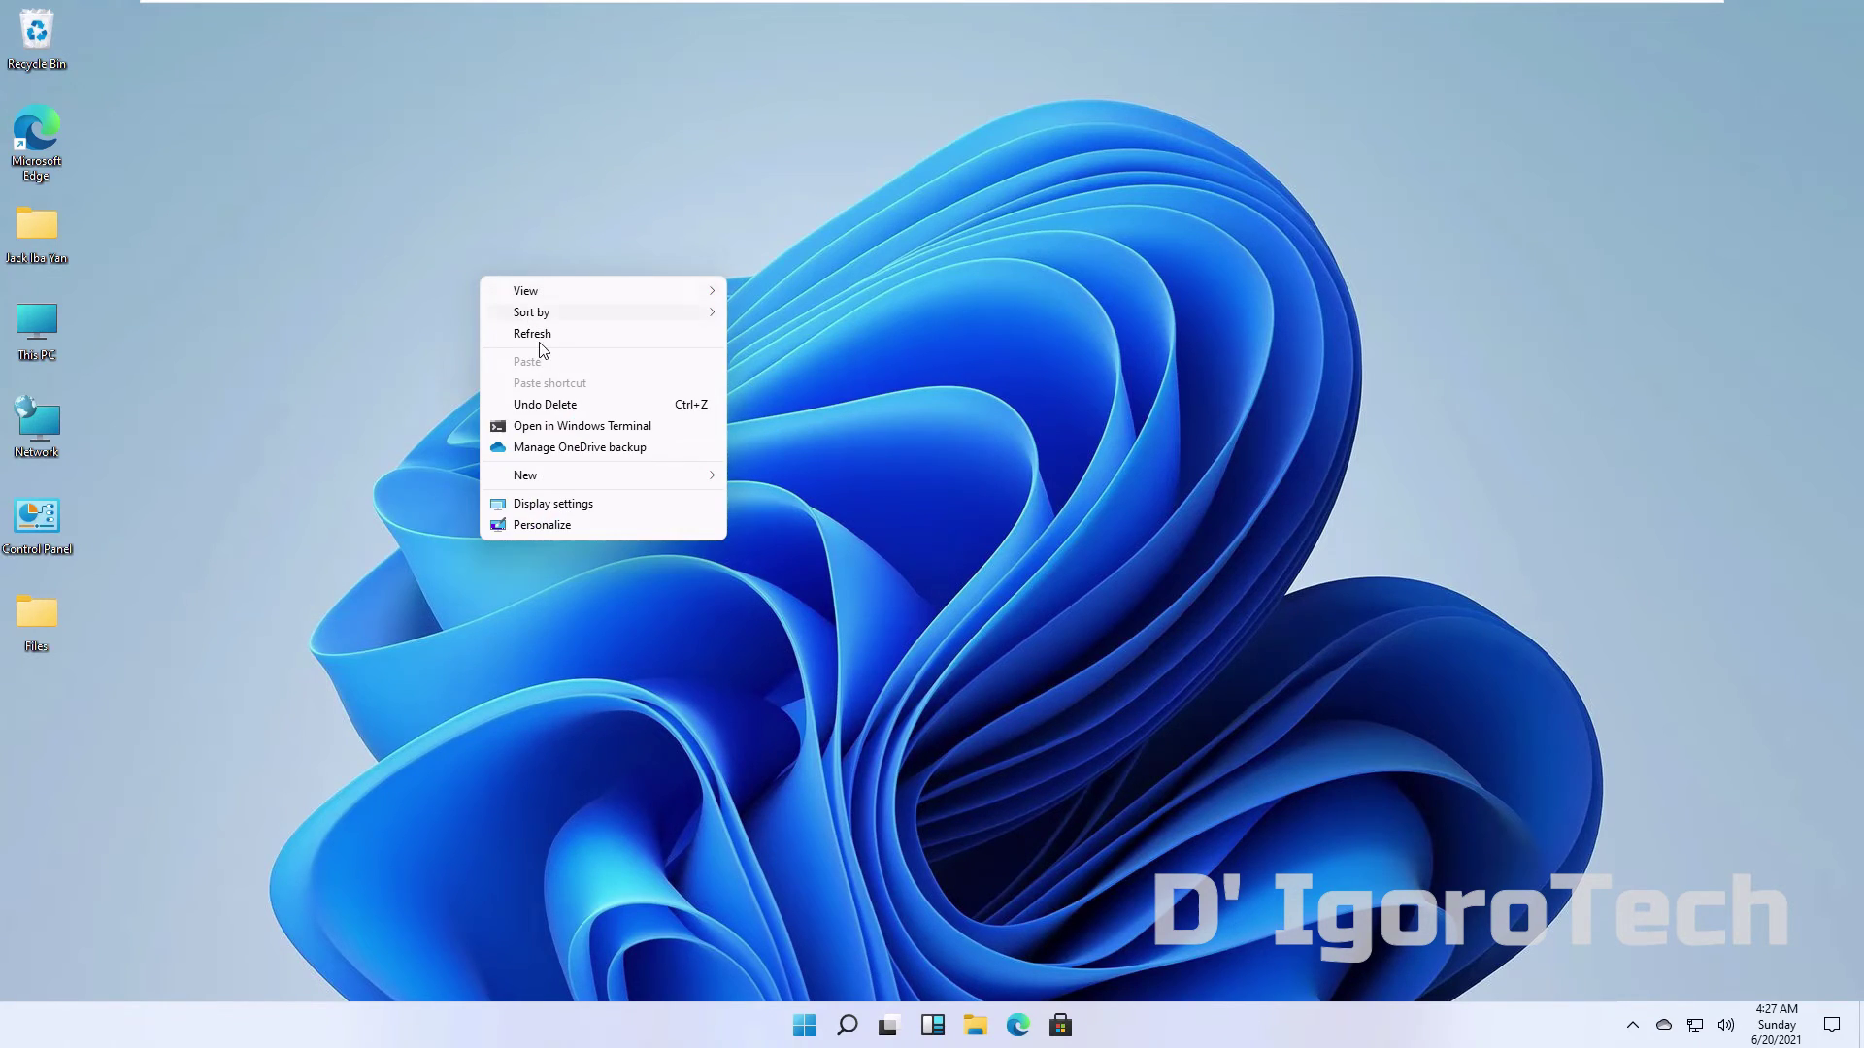
pyautogui.click(561, 405)
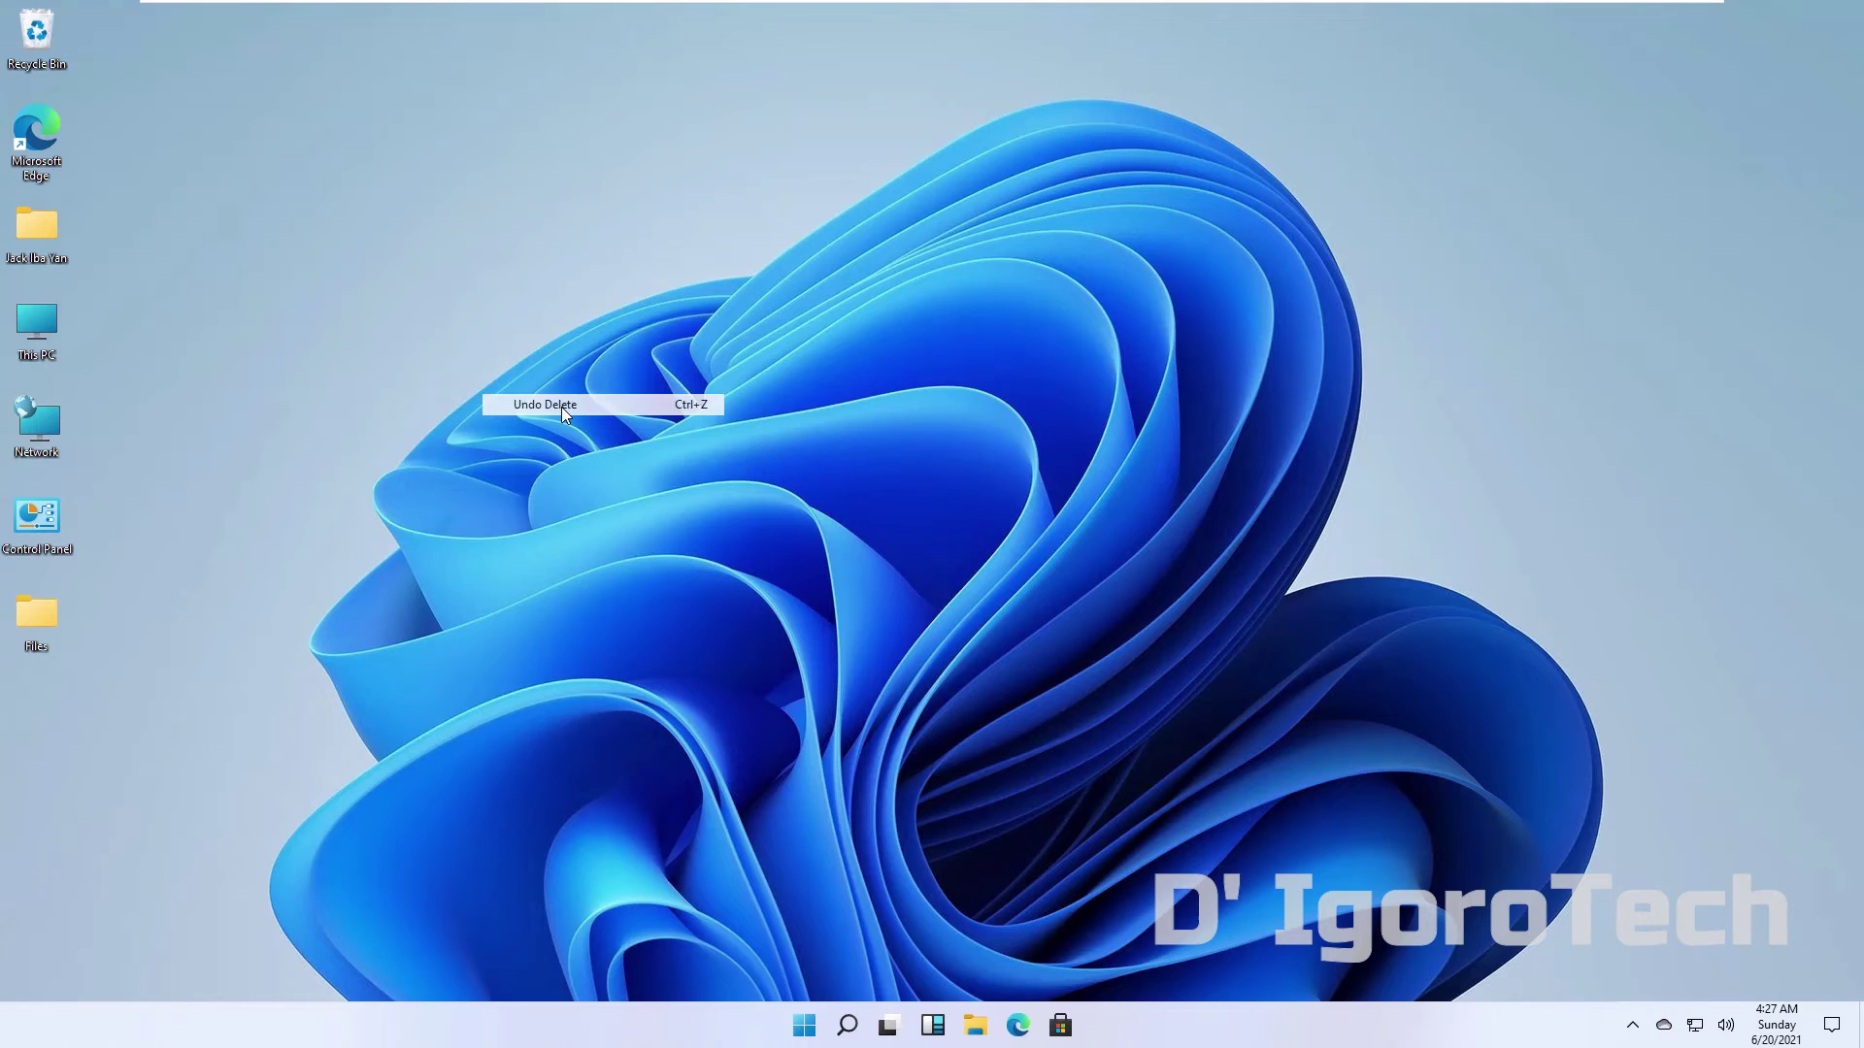
pyautogui.rightClick(511, 311)
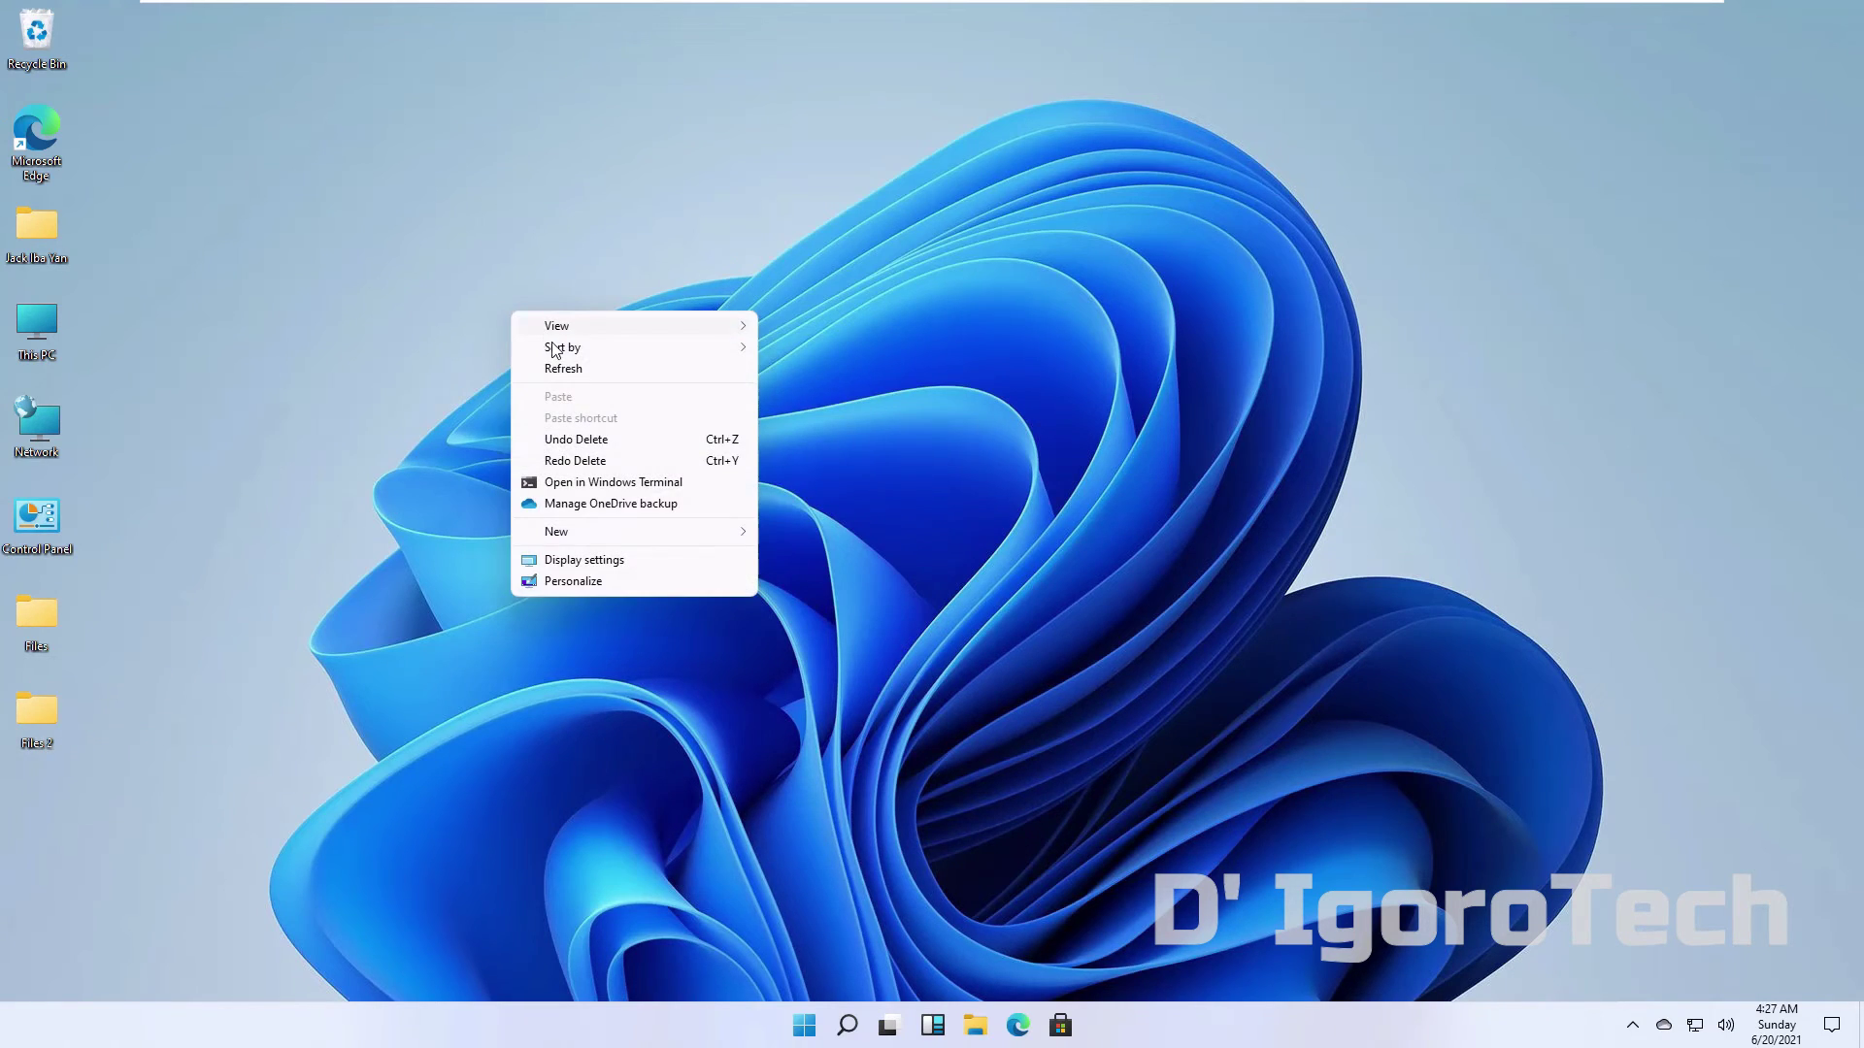
pyautogui.click(573, 440)
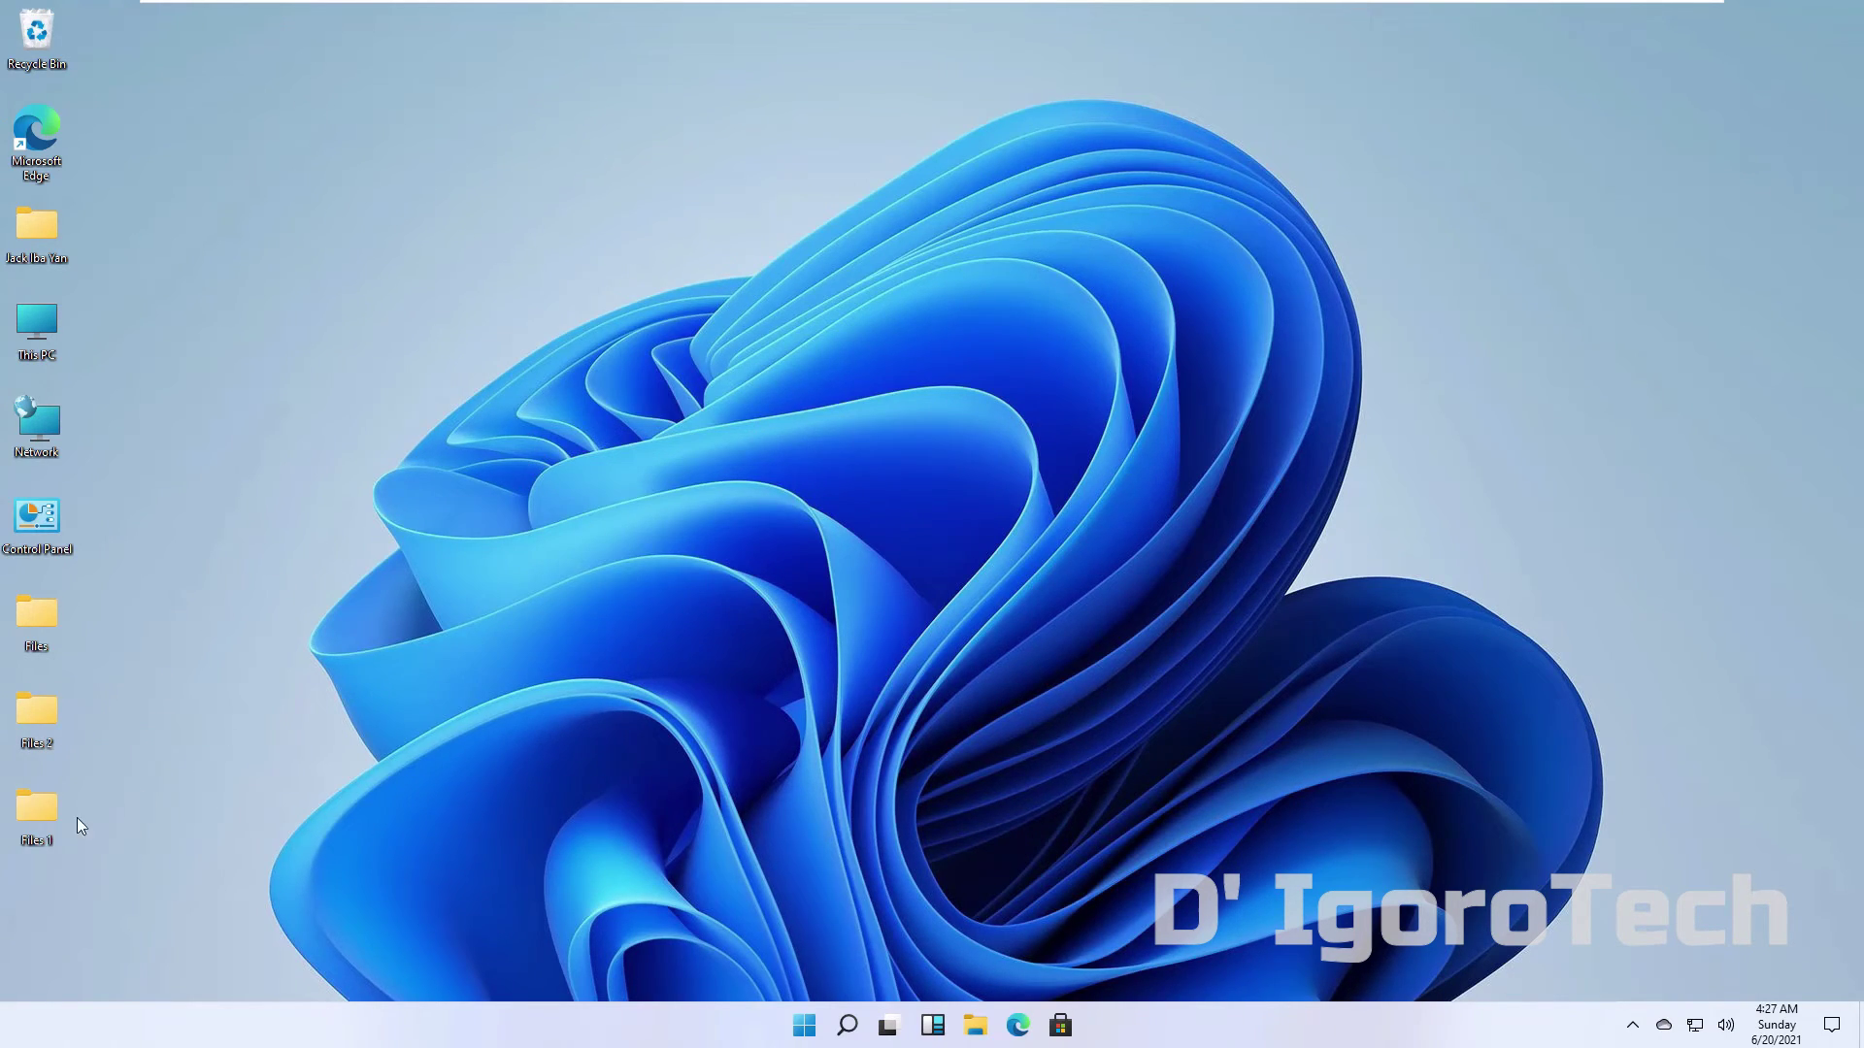
pyautogui.click(474, 340)
# Step: Create a desktop folder named Jack, then Undo Rename so it reverts to New folder
pyautogui.rightClick(325, 395)
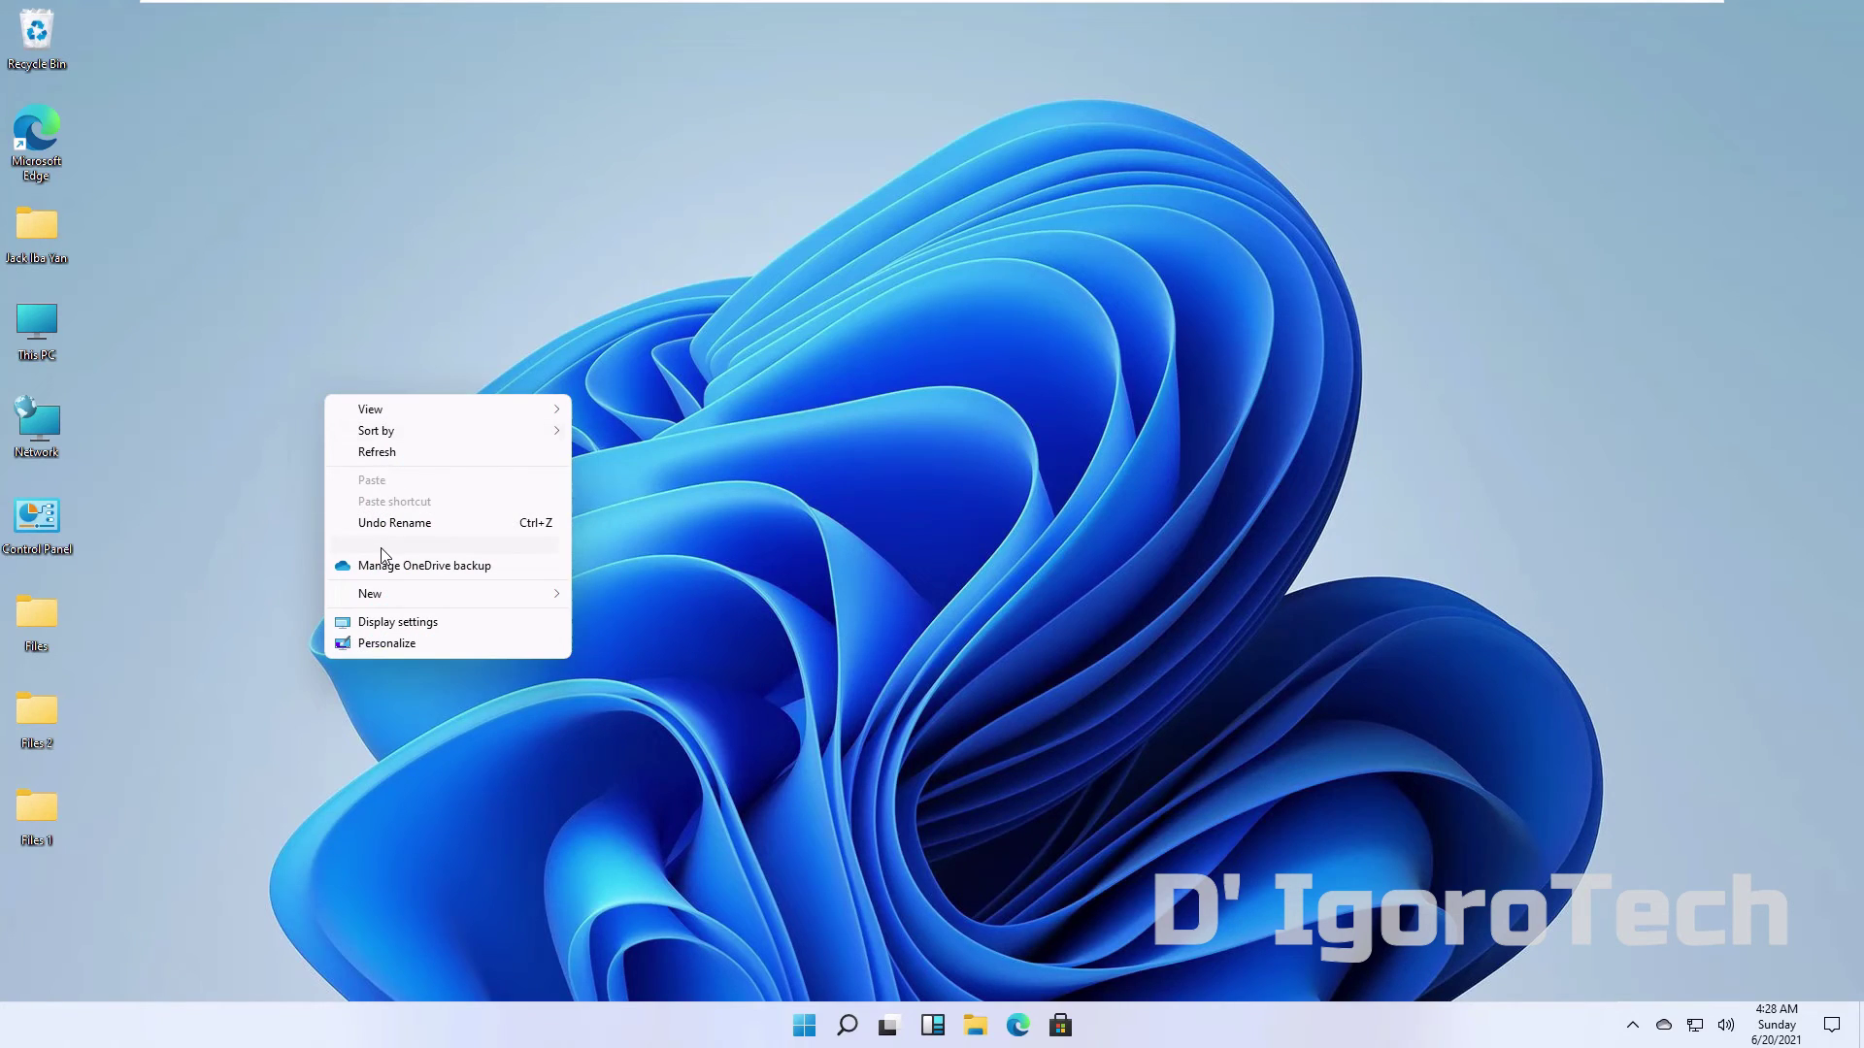
pyautogui.moveTo(382, 599)
pyautogui.click(600, 596)
pyautogui.write('J')
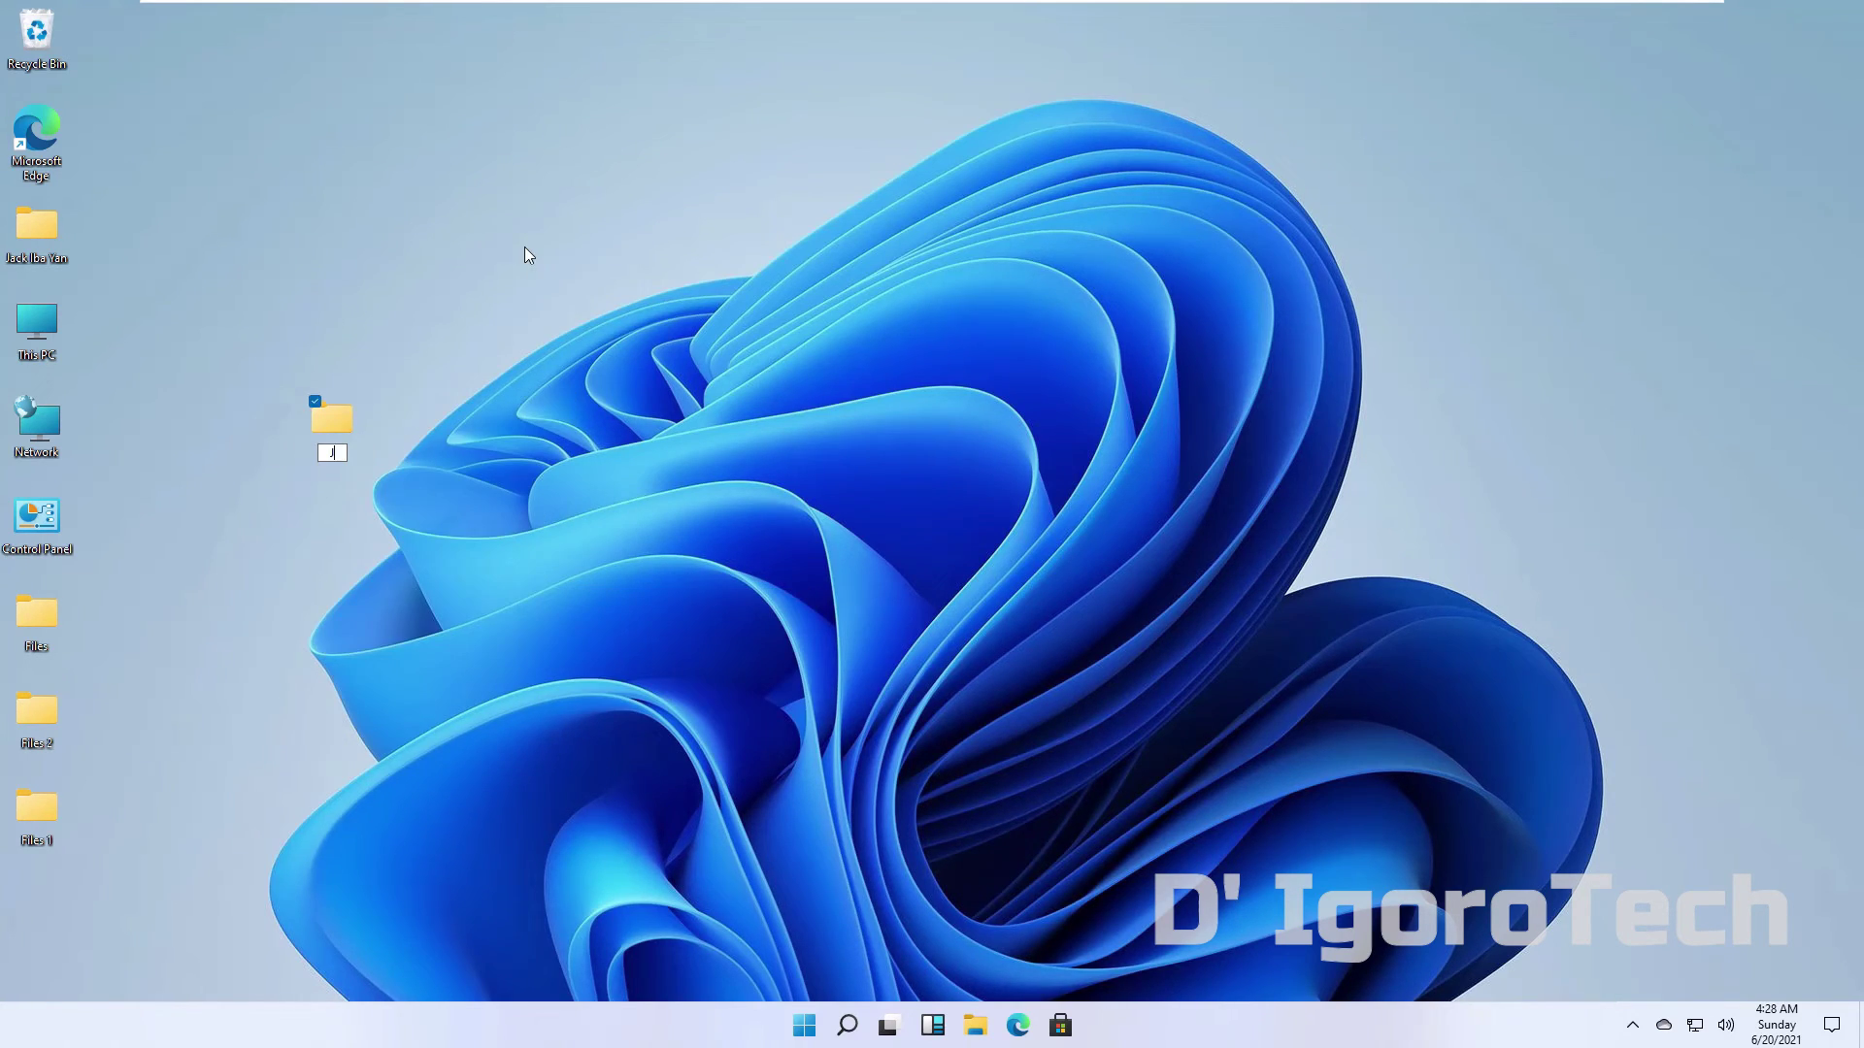
pyautogui.write('ack')
pyautogui.press('Return')
pyautogui.rightClick(457, 231)
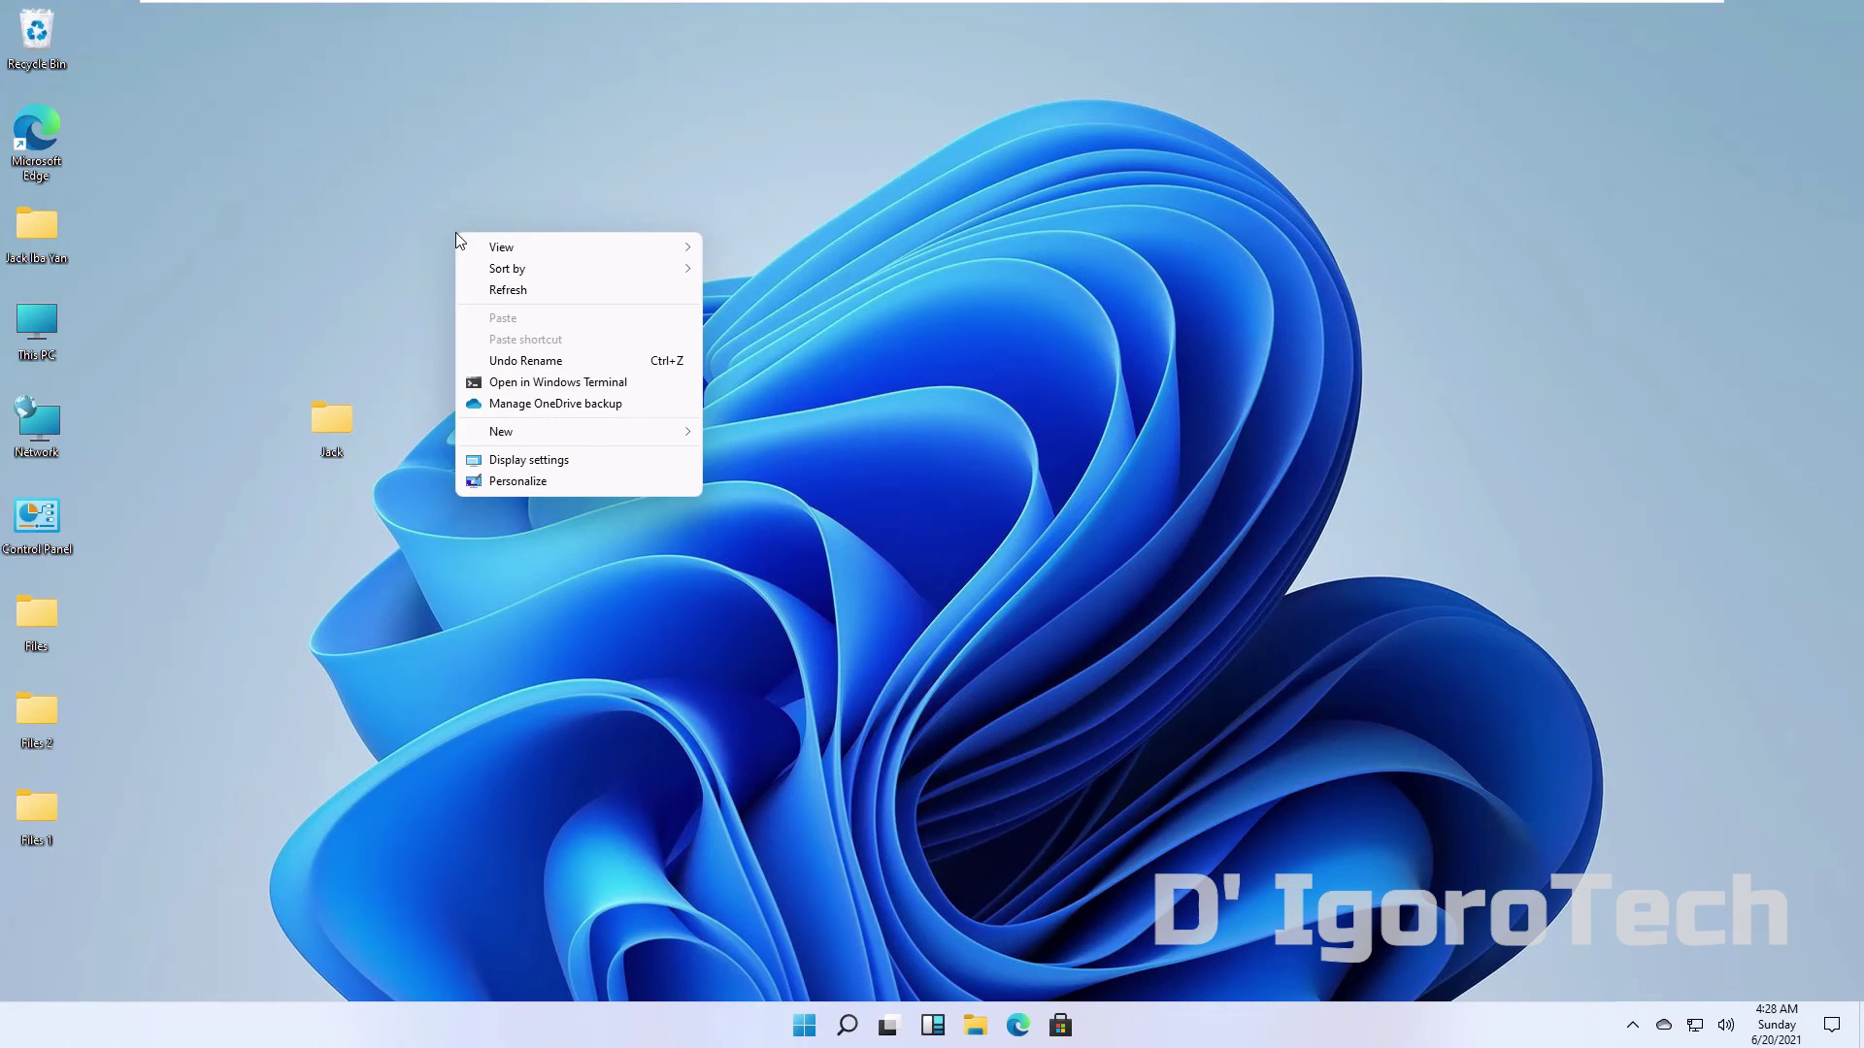
pyautogui.click(527, 362)
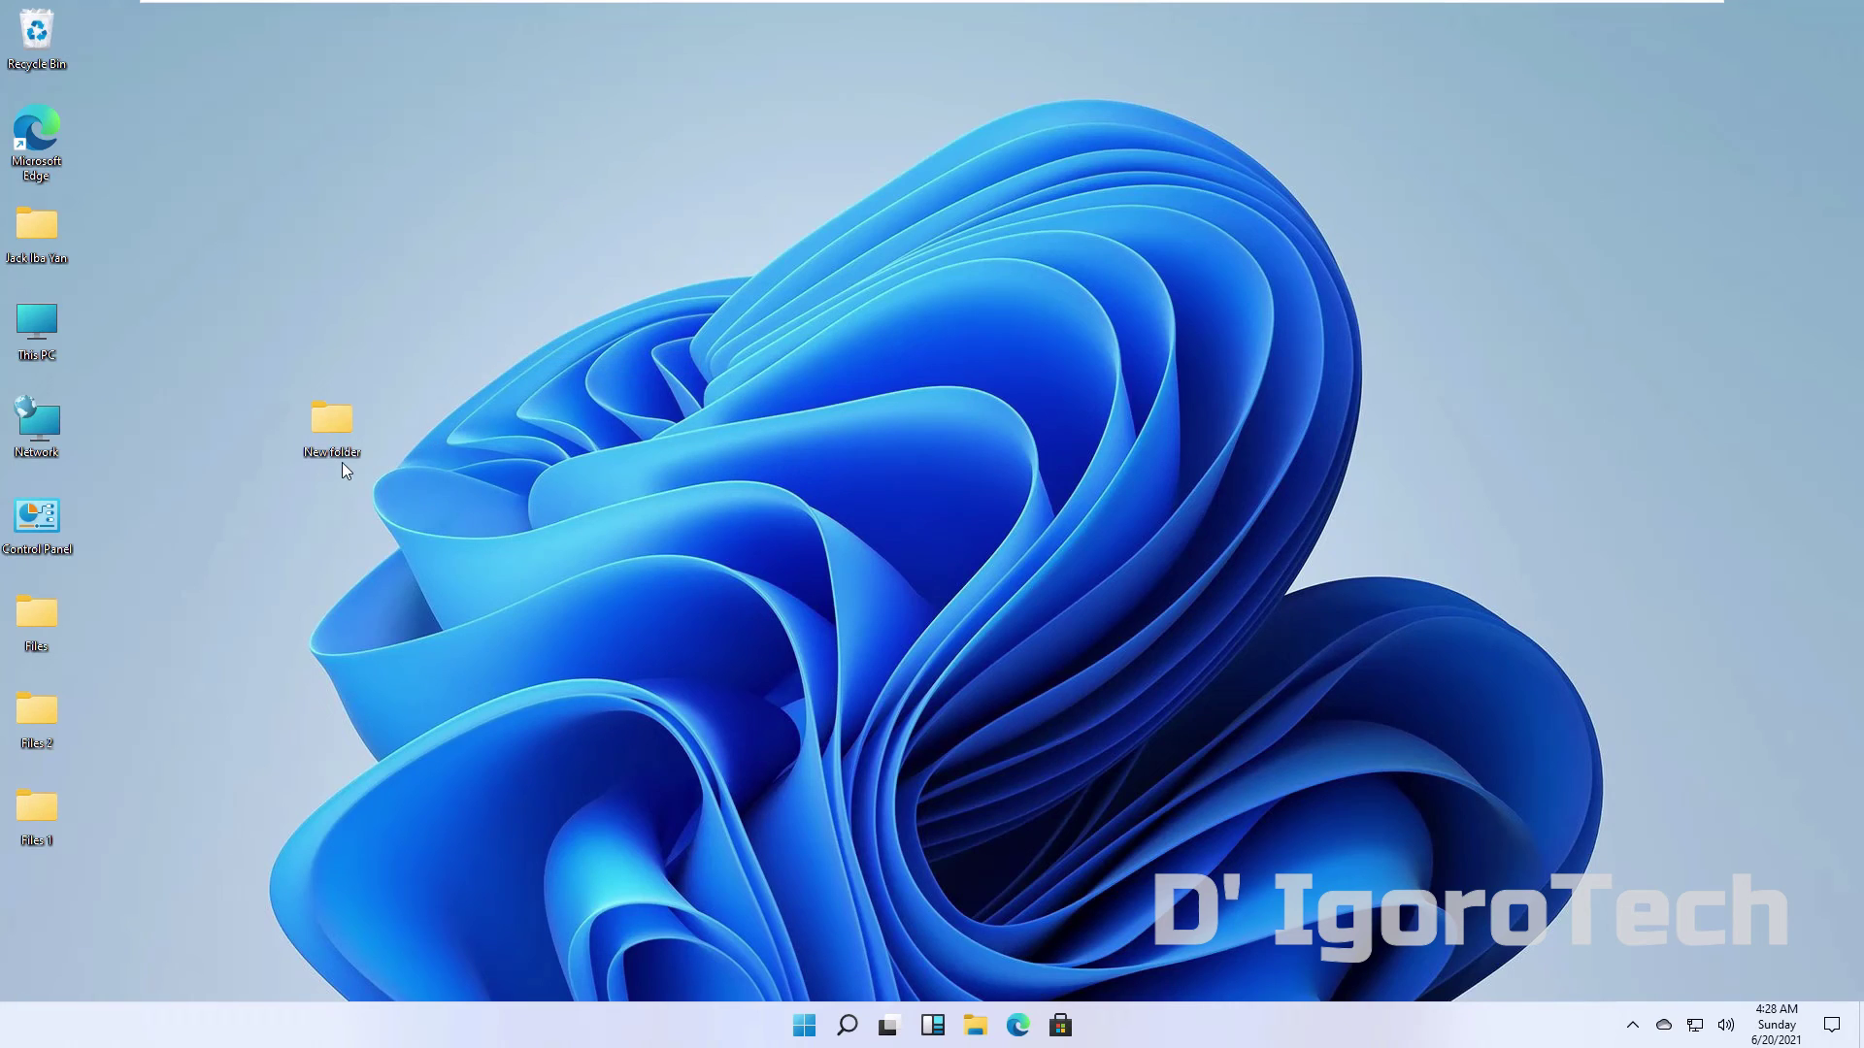